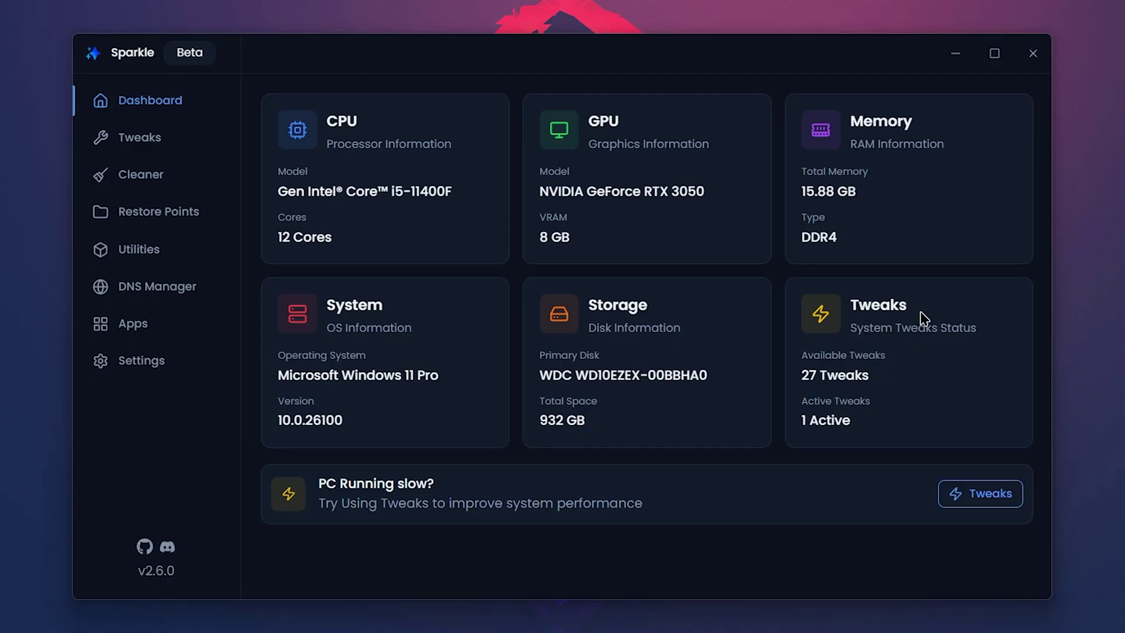
Open the Tweaks list and toggle the Align Taskbar Left tweak
left_click(169, 141)
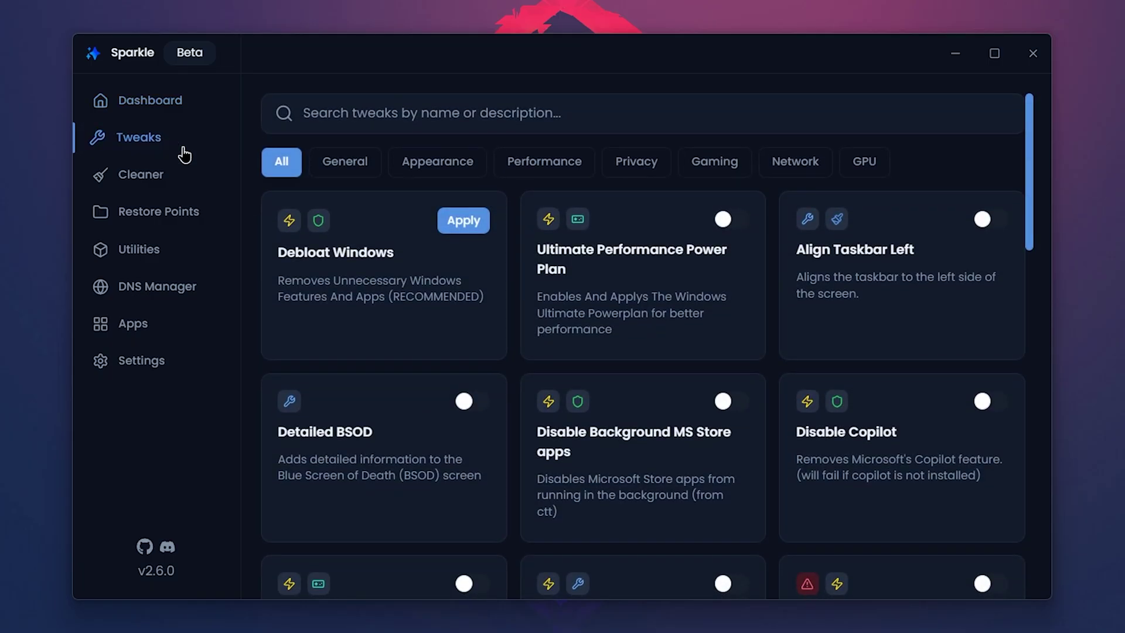
scroll(638, 271, "down", 8)
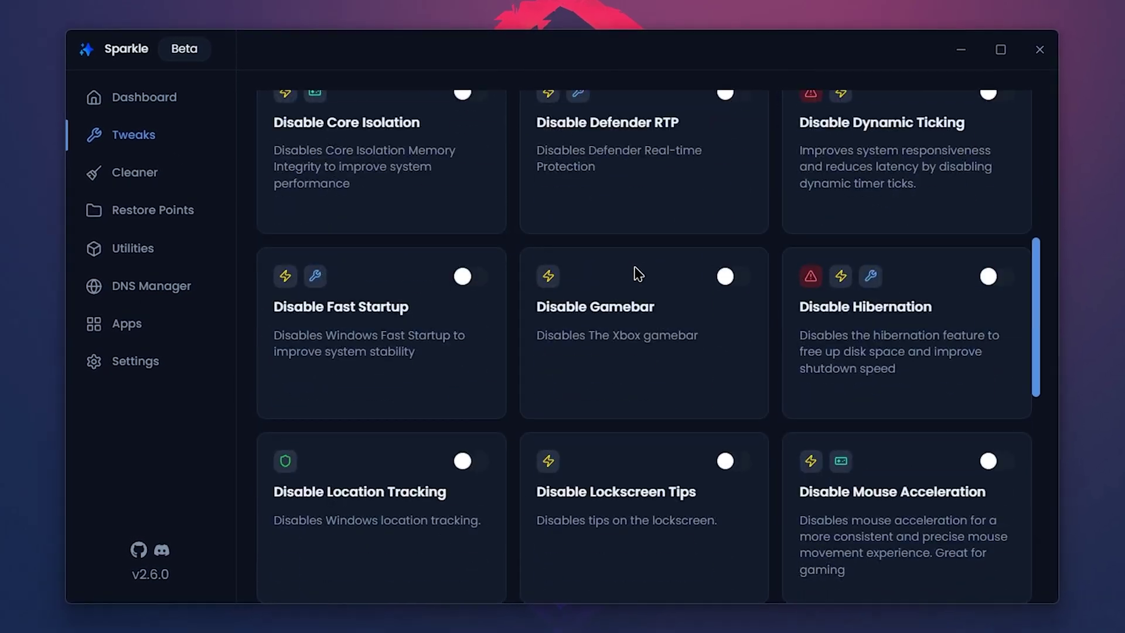
scroll(638, 274, "down", 5)
scroll(638, 272, "up", 15)
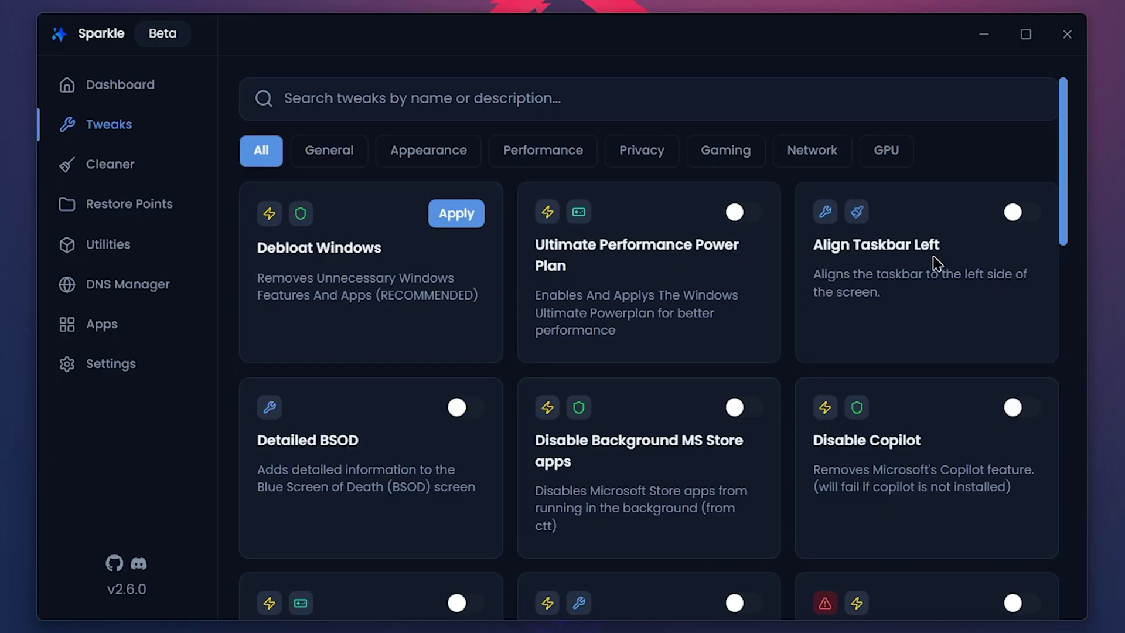
left_click(1023, 215)
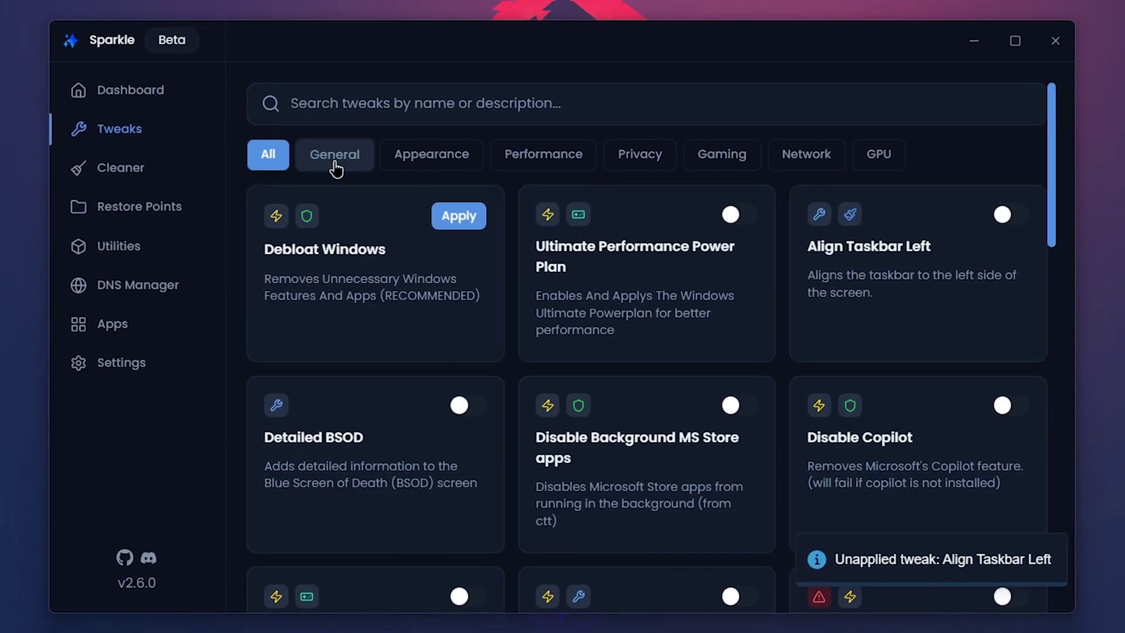
Filter tweaks through General, Performance, Privacy, Gaming, Network and GPU, ending on Gaming
left_click(331, 153)
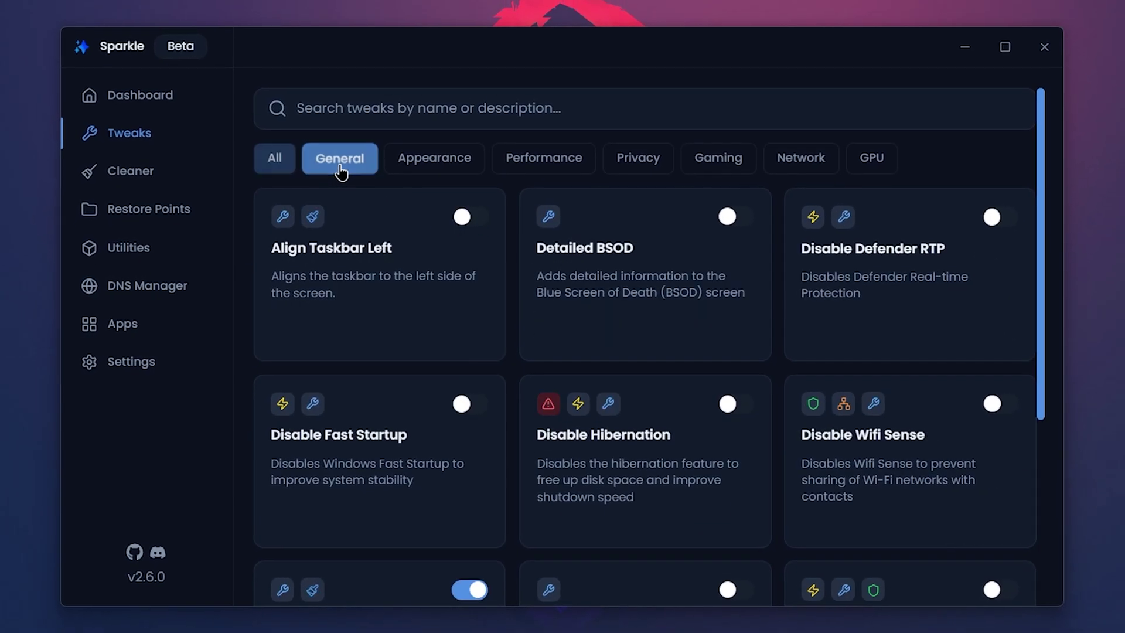
left_click(543, 172)
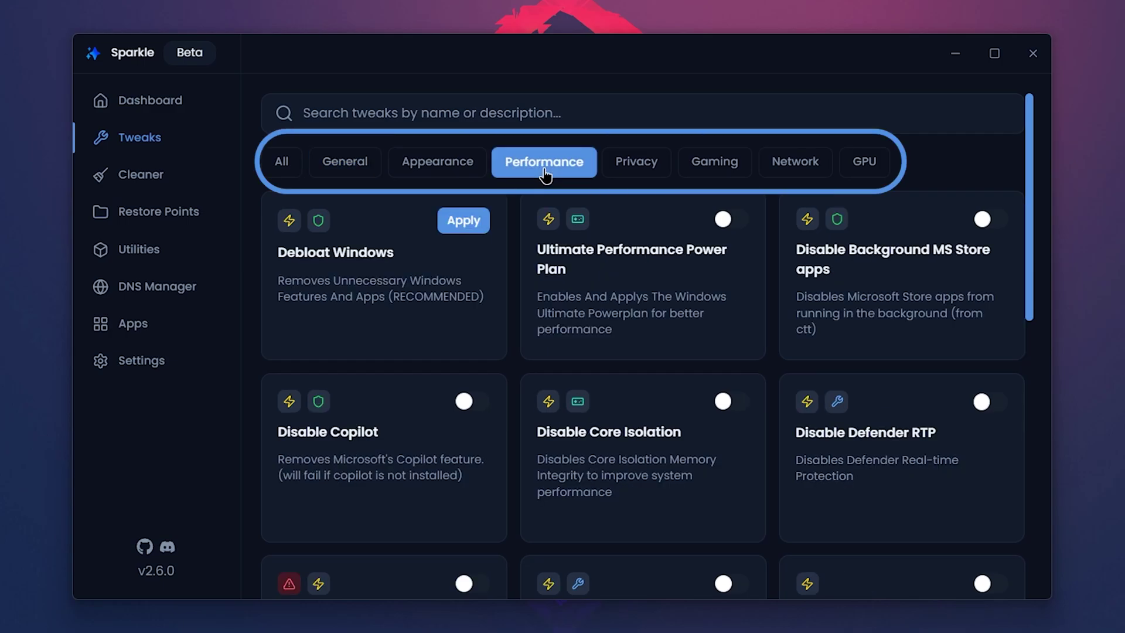
left_click(631, 179)
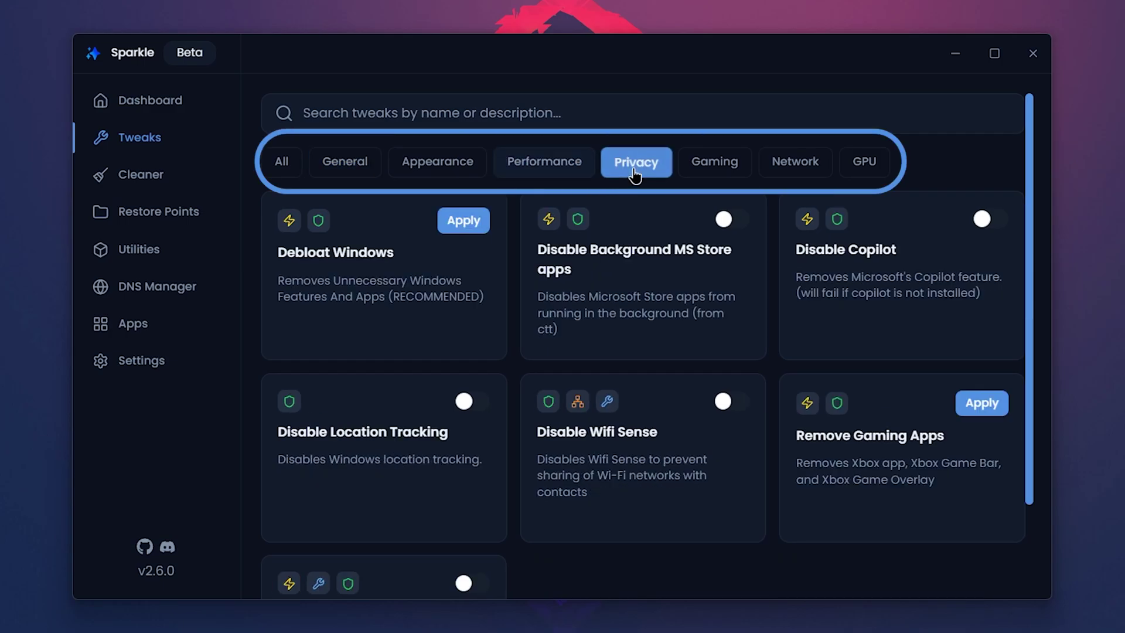
left_click(715, 171)
left_click(797, 170)
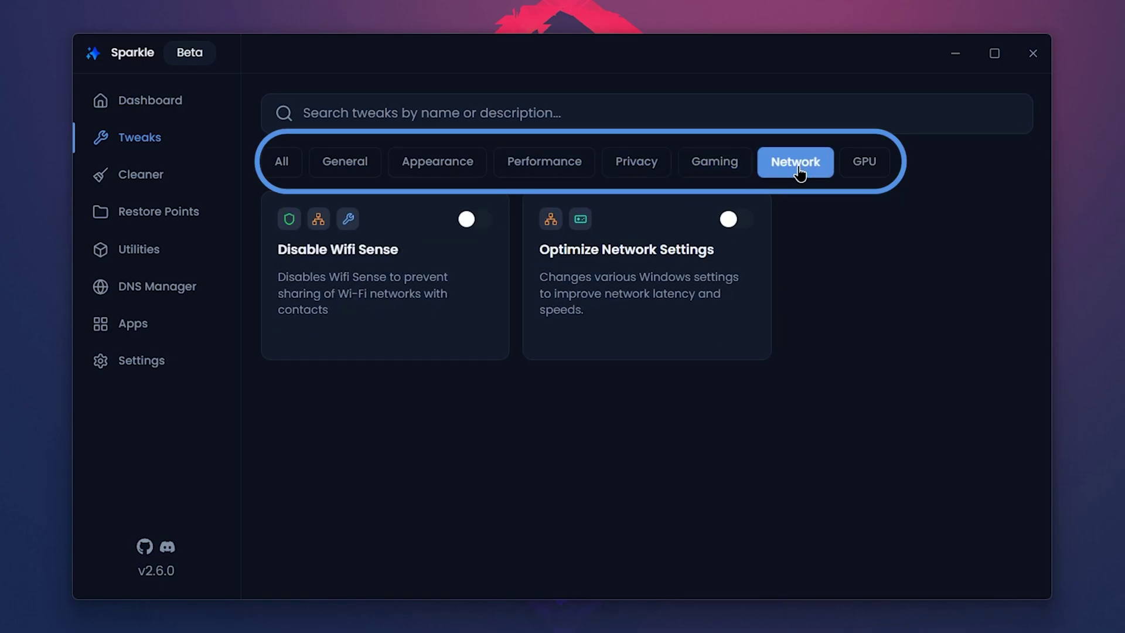
left_click(866, 170)
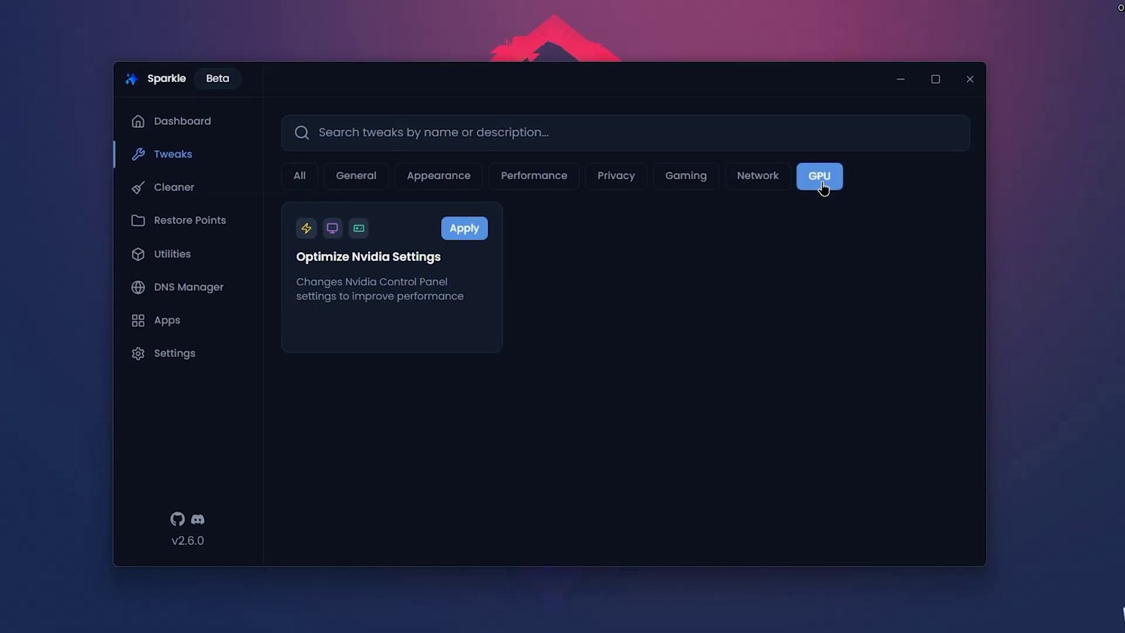
left_click(679, 179)
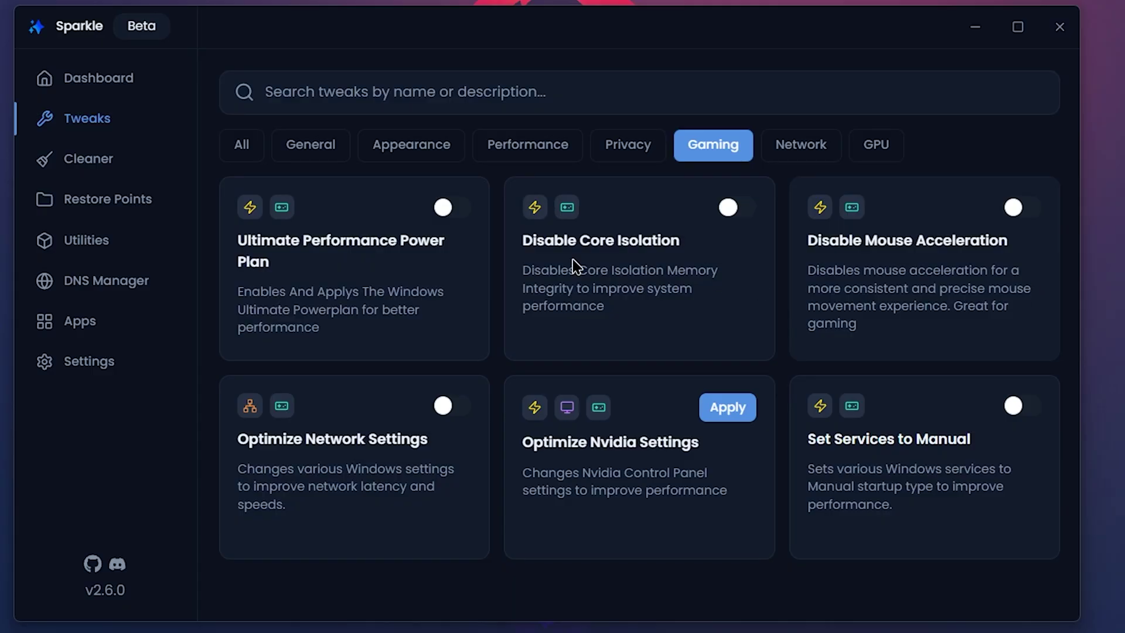
Run the temporary files cleanup, then create a quick restore point SparkleBackup-2025-08-19_09-07-22
left_click(107, 167)
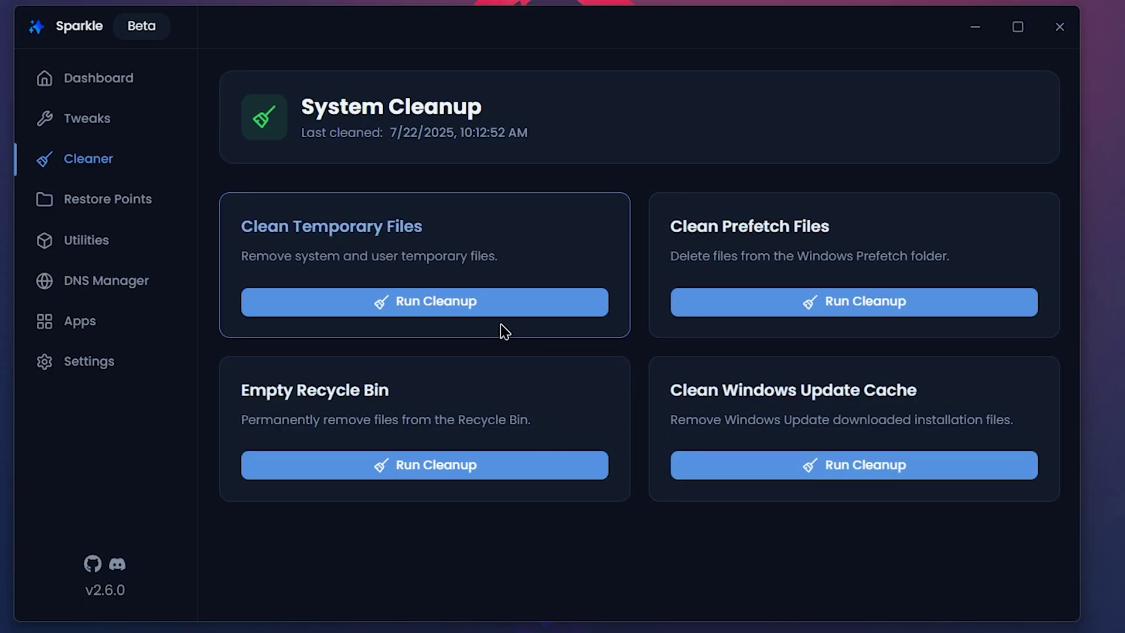
left_click(418, 303)
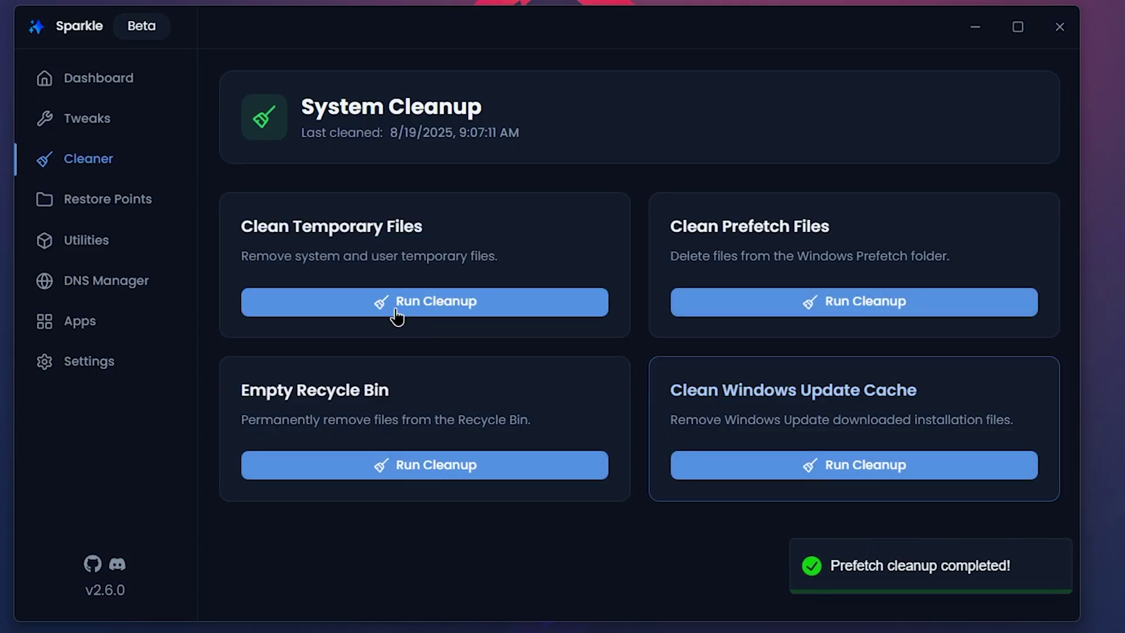
left_click(132, 211)
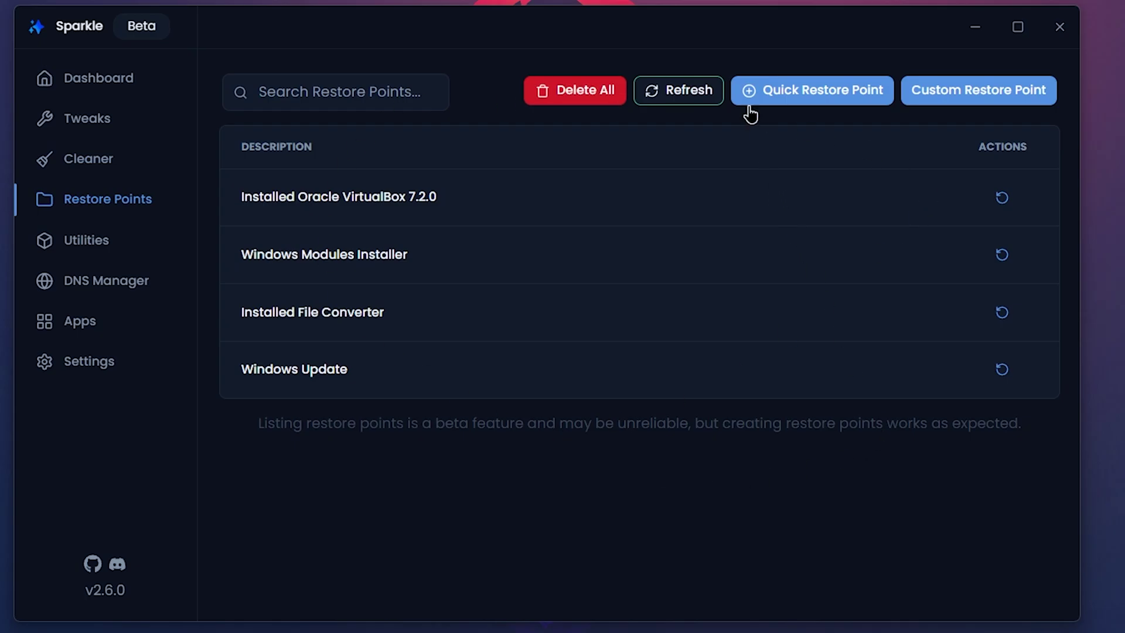
left_click(861, 101)
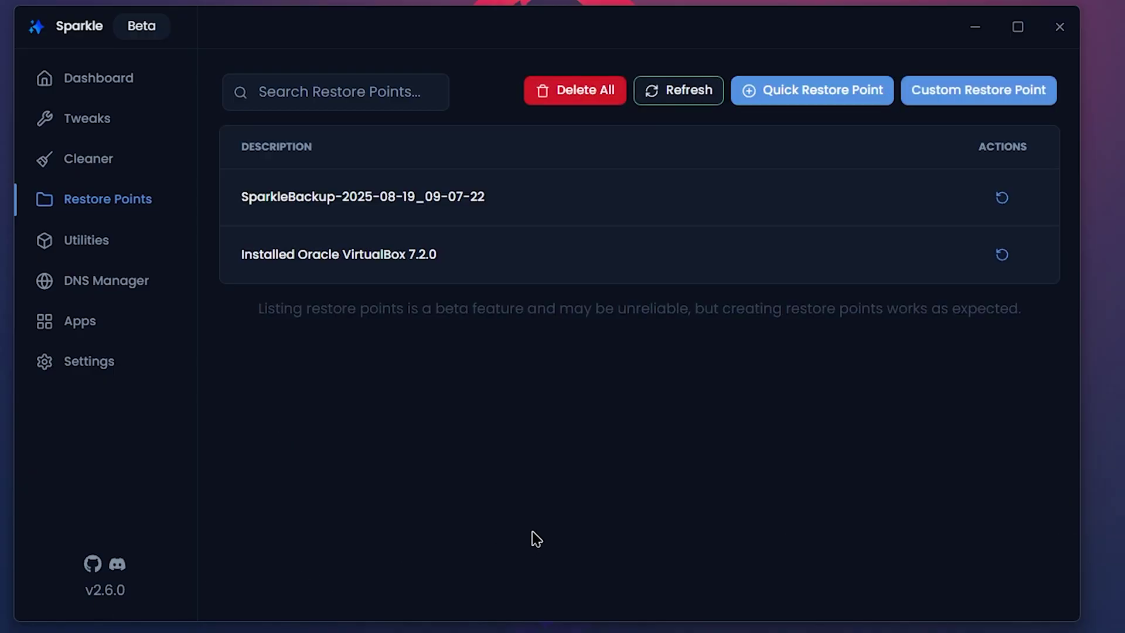
Review the Utilities page tools, then move on to the Apps browser catalogue
left_click(145, 261)
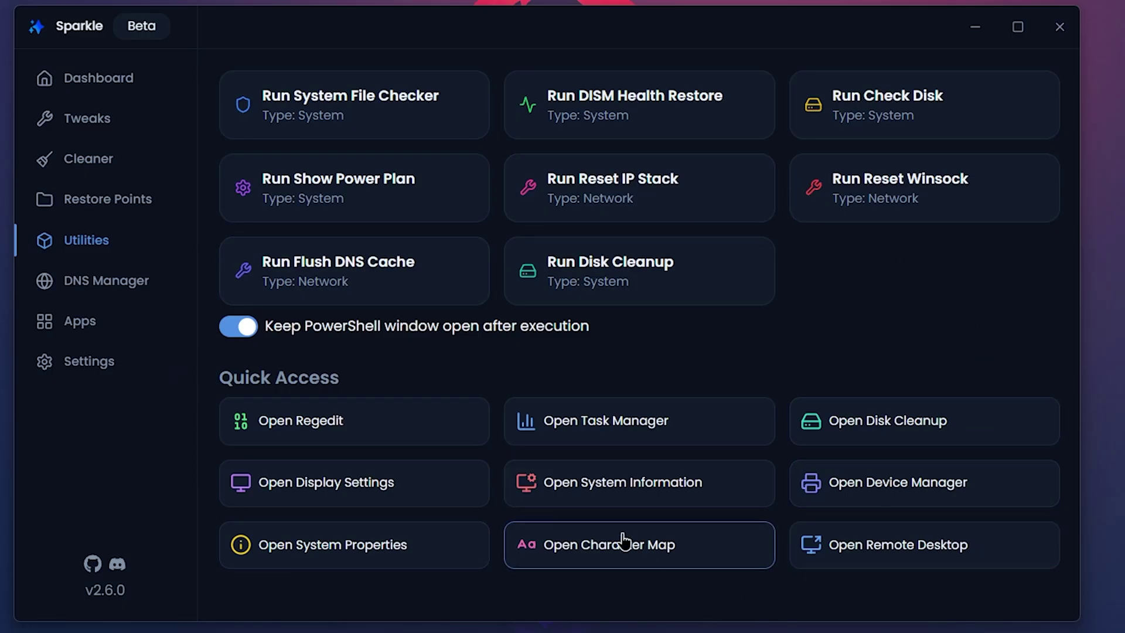
left_click(104, 320)
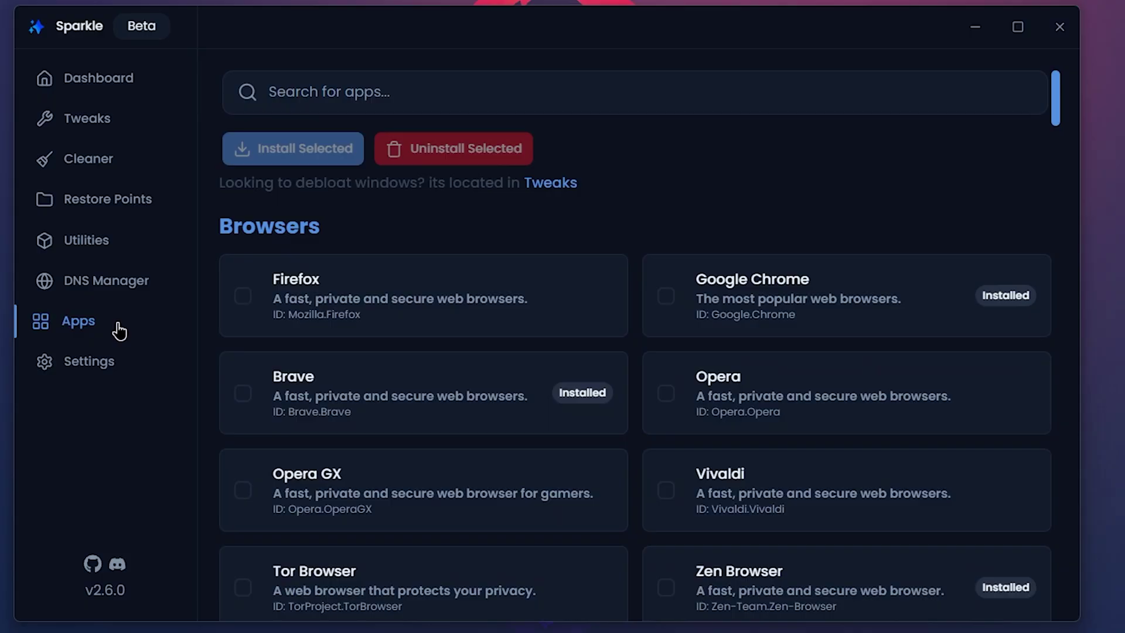
Tick then untick Brave, leaving Firefox marked for installation
left_click(243, 392)
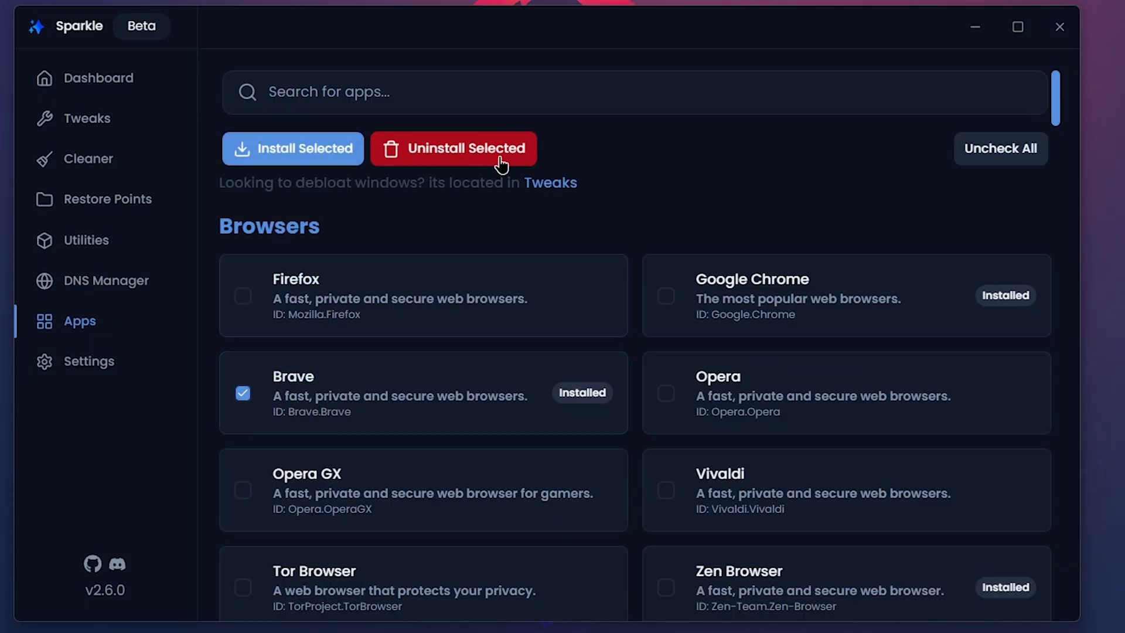
left_click(243, 406)
left_click(243, 302)
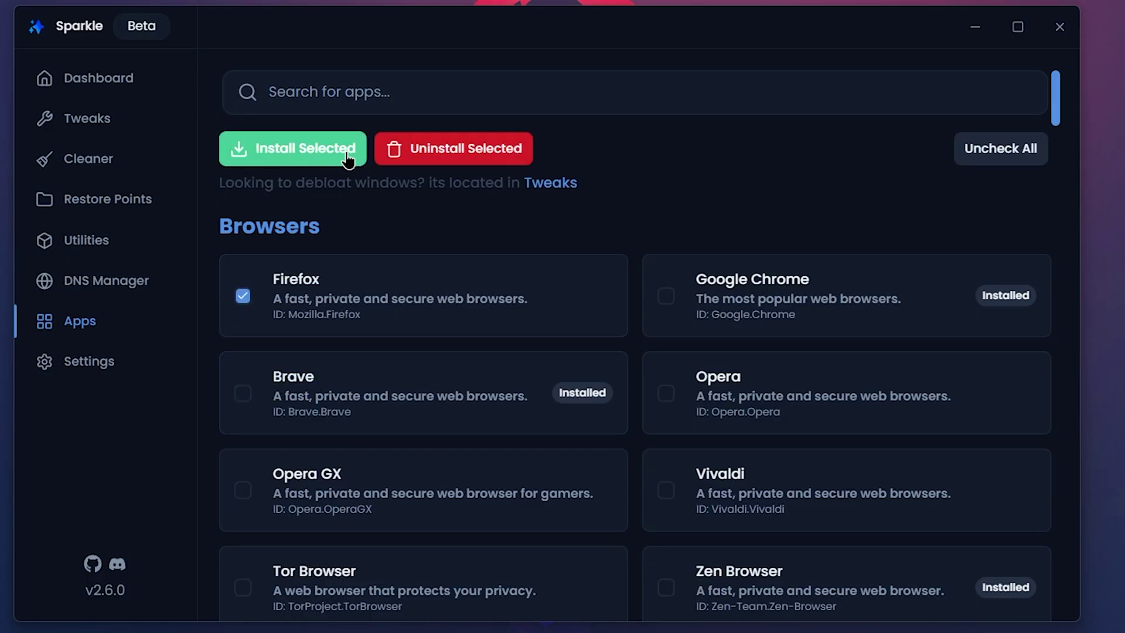
Look through Sparkle's Settings page, then return to the Dashboard
left_click(119, 359)
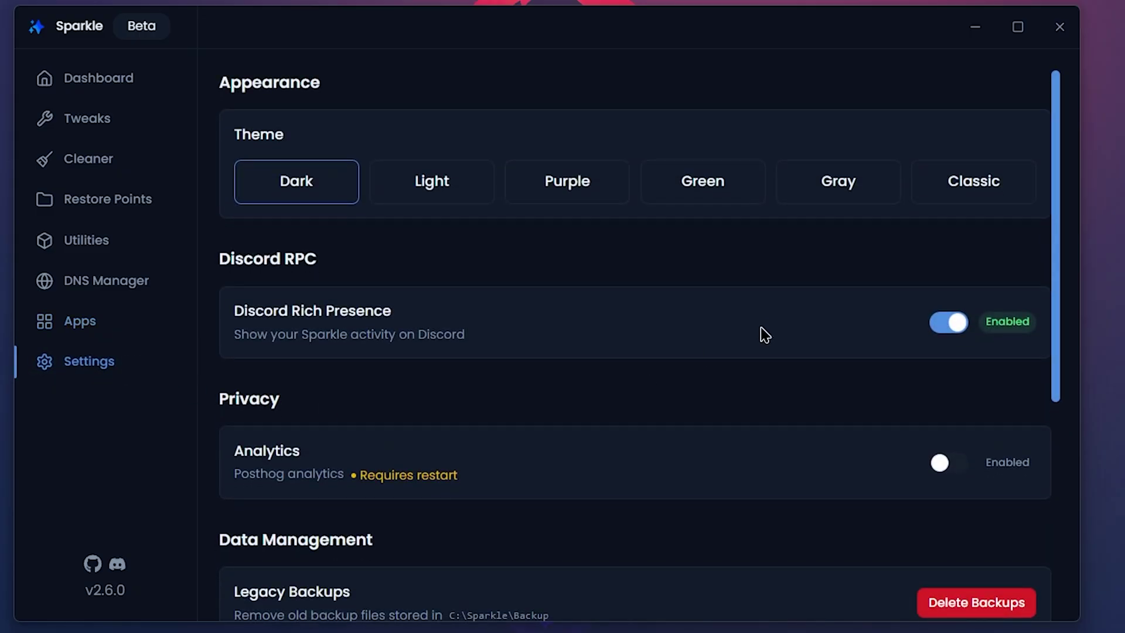
scroll(764, 335, "down", 5)
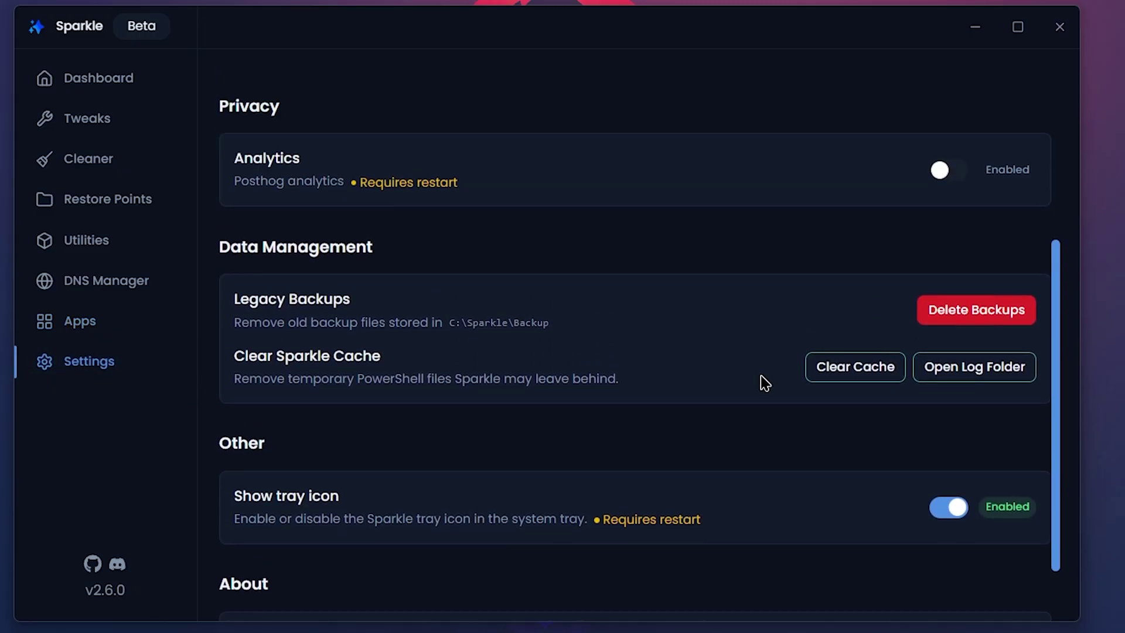
scroll(765, 383, "up", 5)
left_click(53, 85)
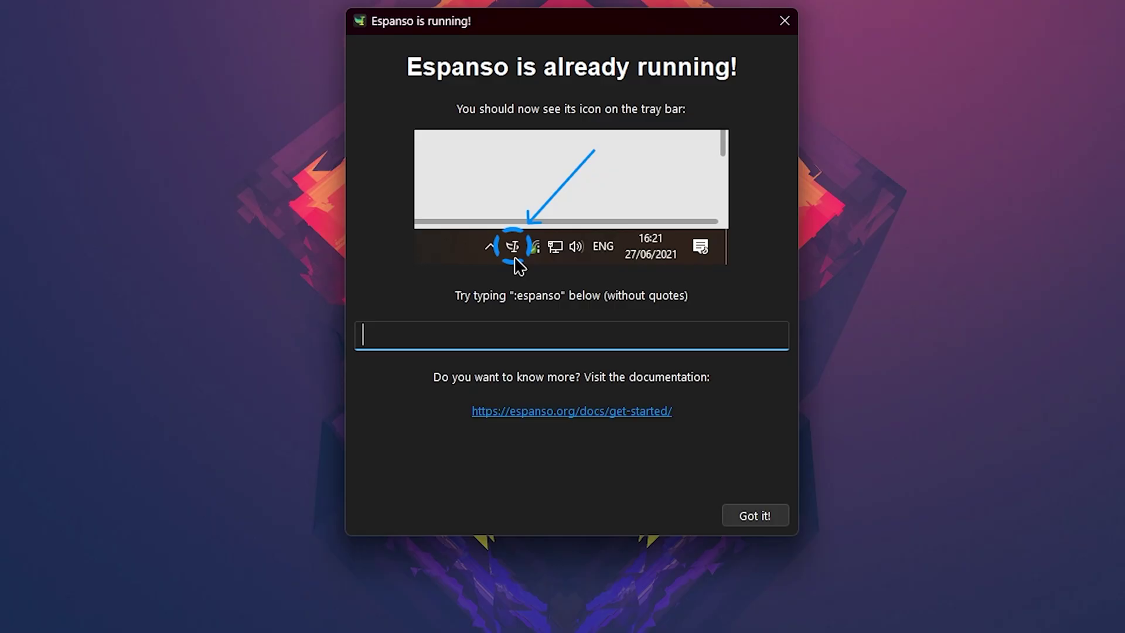
Test the :espanso trigger expanding to 'Hi there!', then open Espanso's config folder from the tray
type("Hi there!")
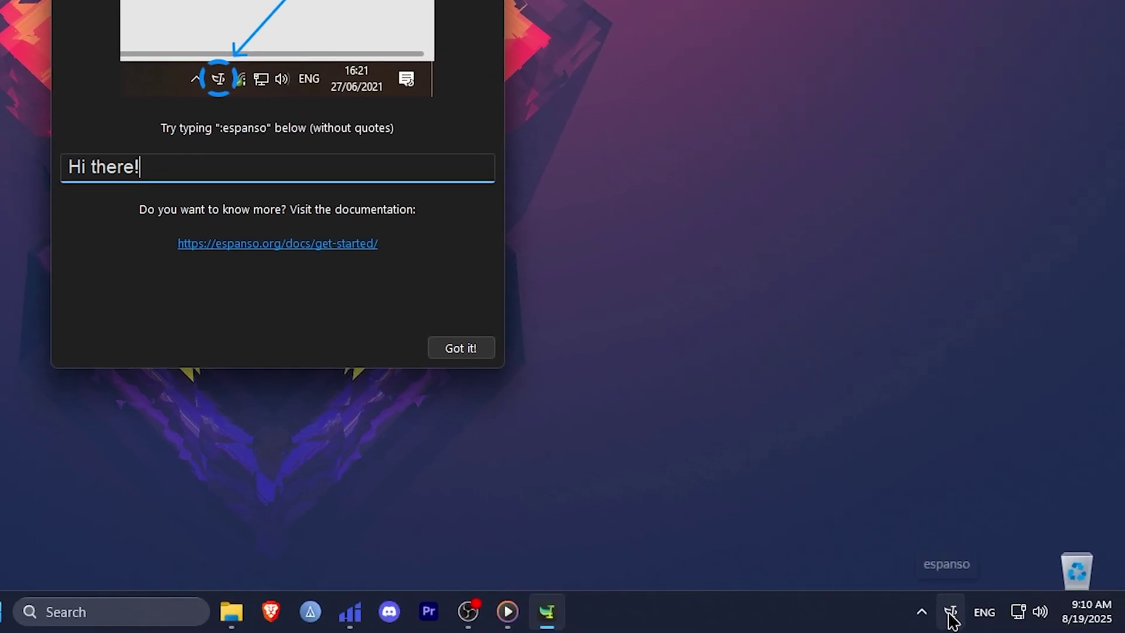
left_click(793, 429)
mouse_move(847, 631)
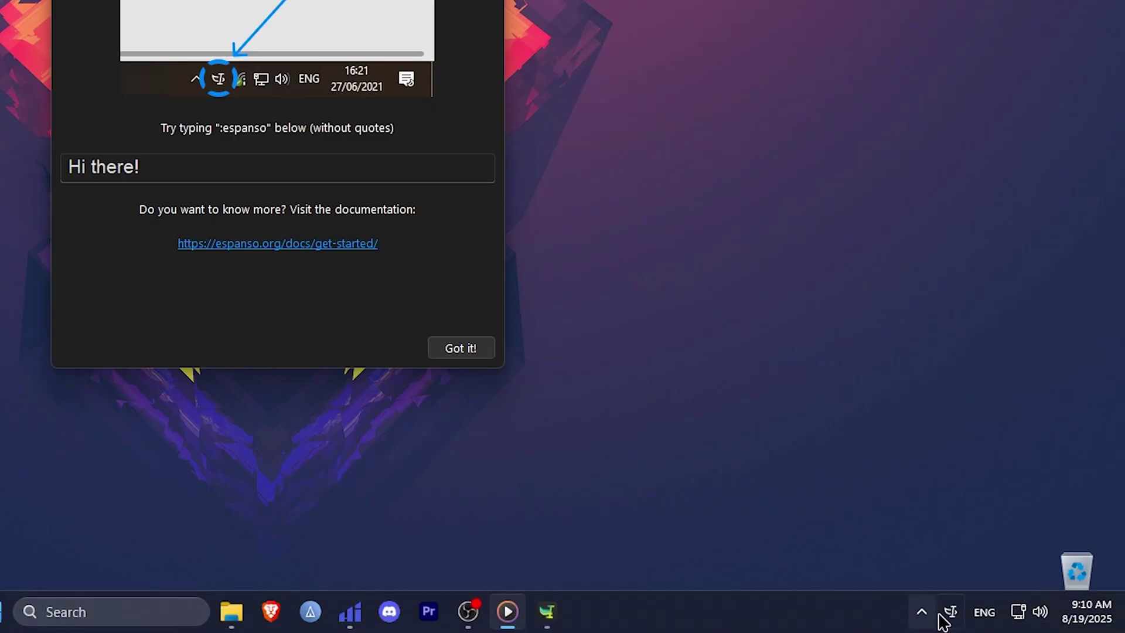
right_click(952, 612)
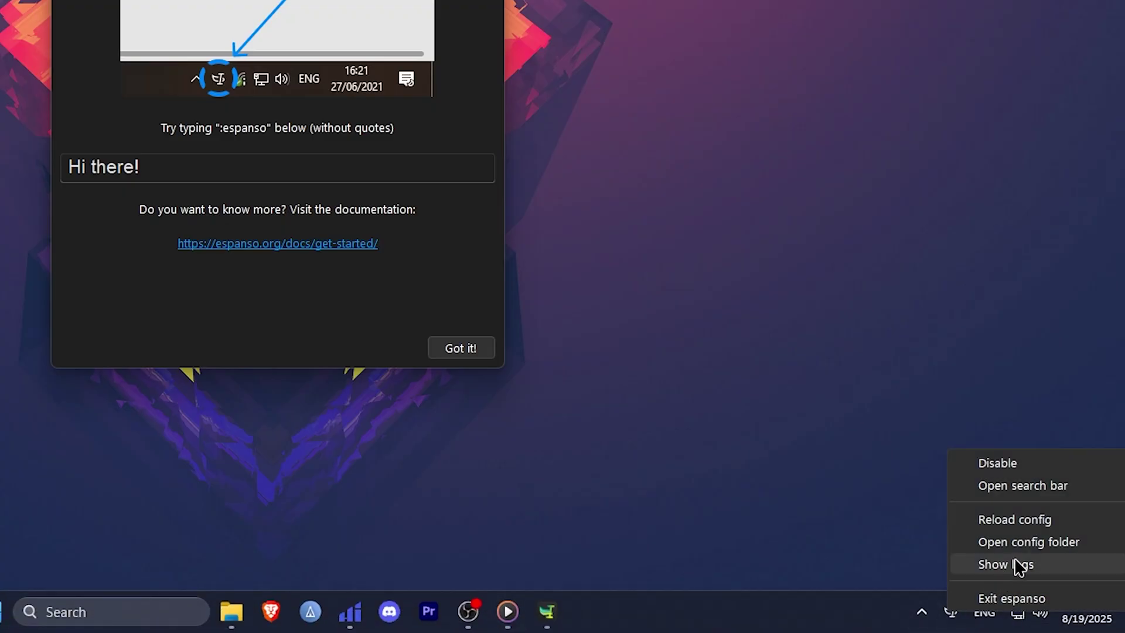
left_click(1022, 543)
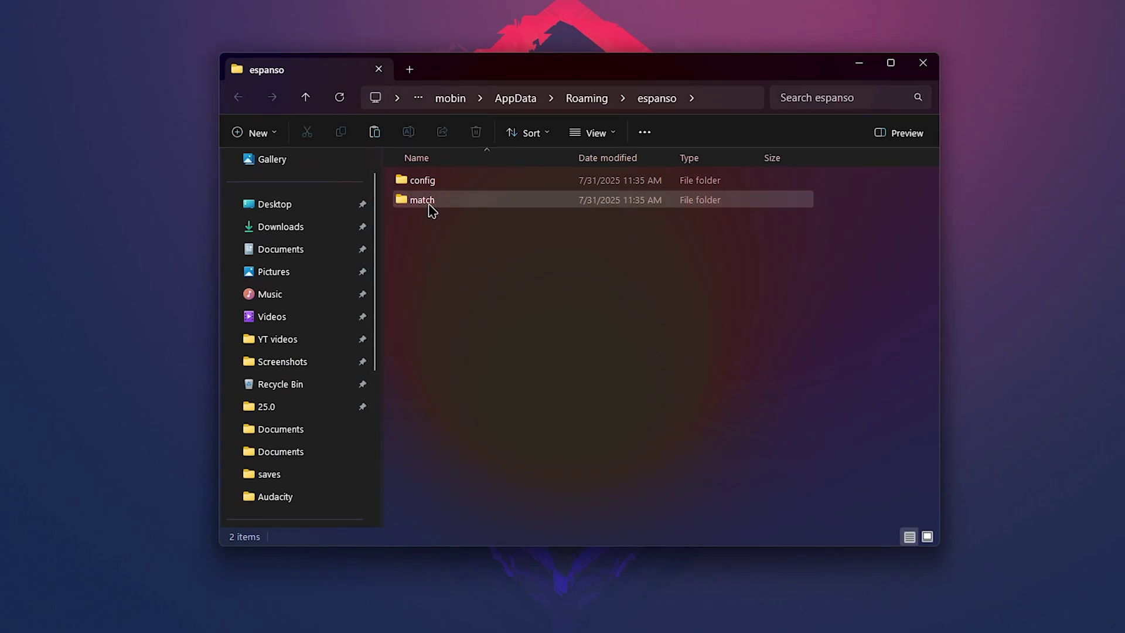
Open base.yml from Espanso's match folder in VS Code
double_click(516, 200)
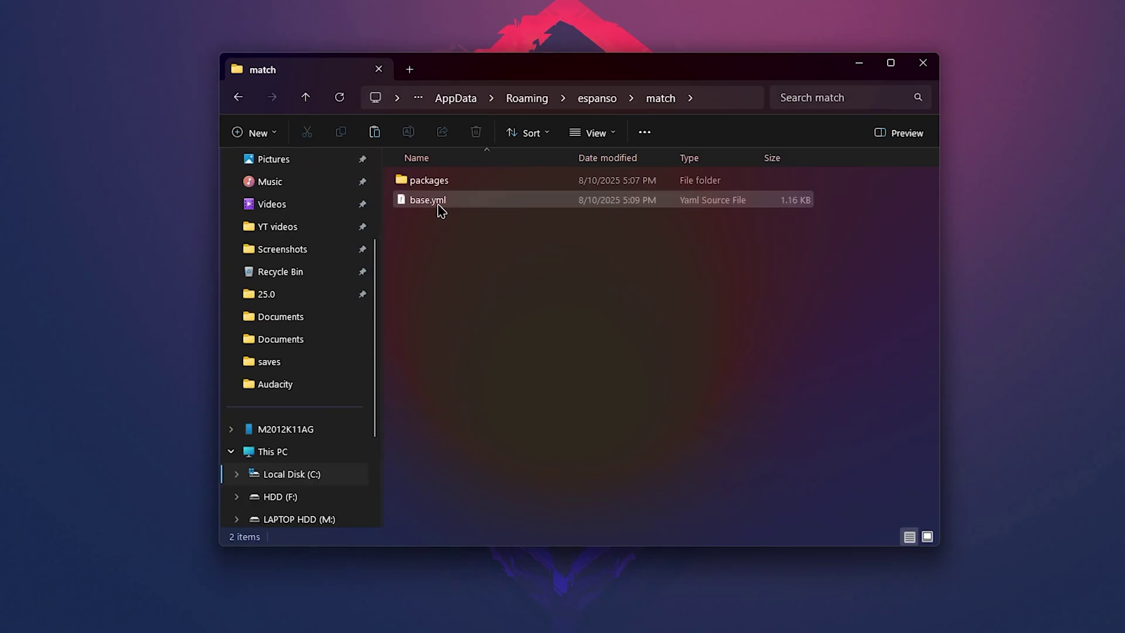
double_click(474, 199)
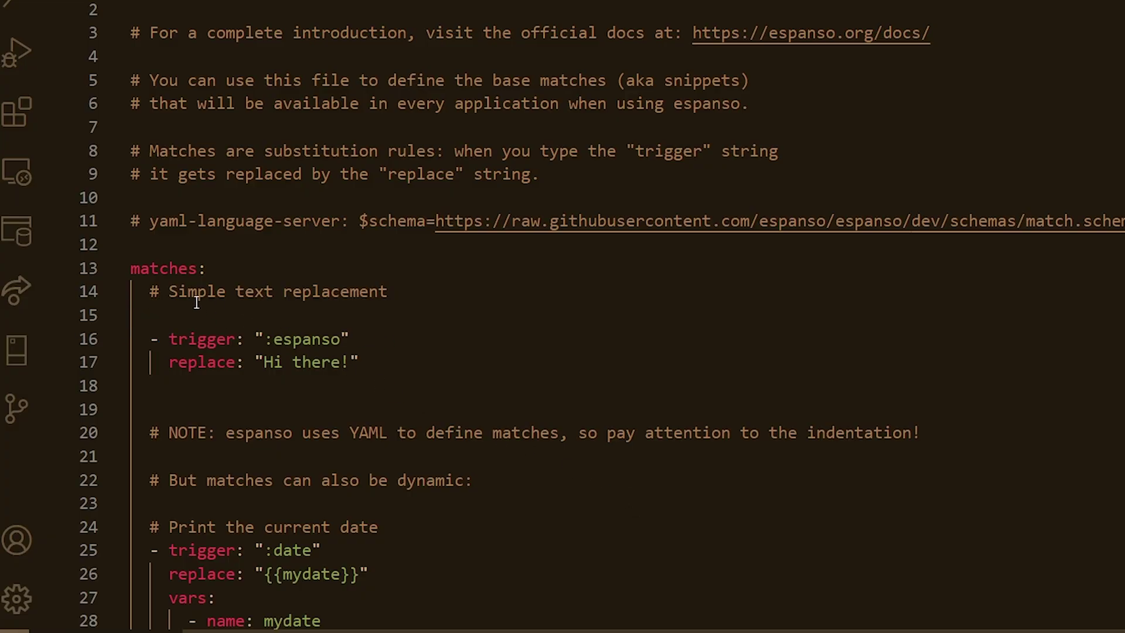
Duplicate the :espanso match and change the copy's trigger to ':mobin'
left_click_drag(154, 292, 389, 293)
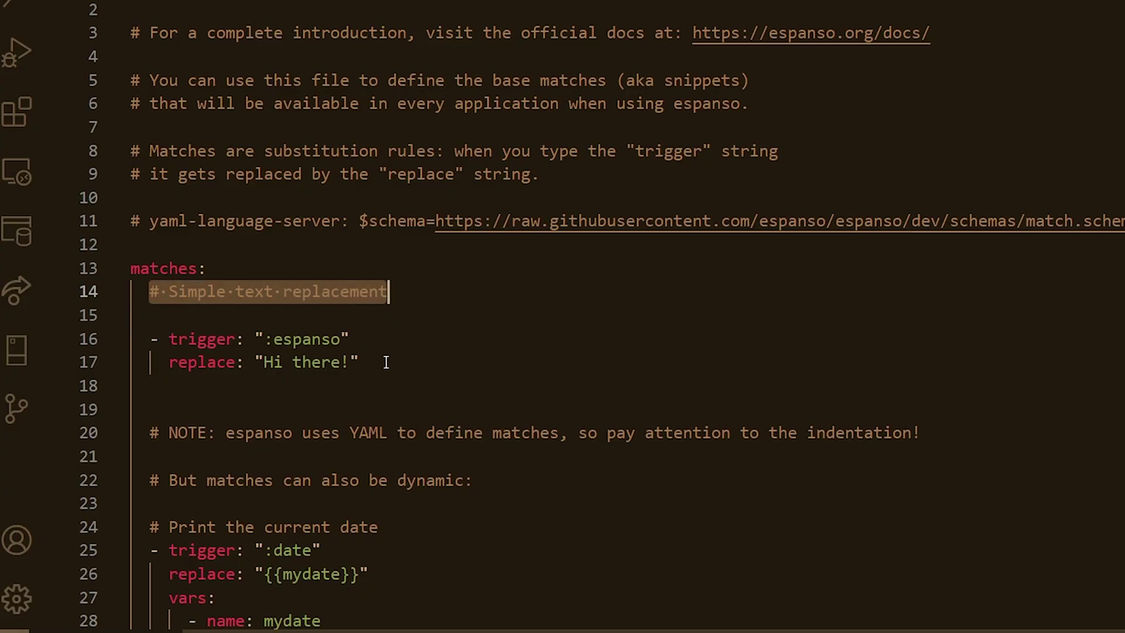
left_click_drag(360, 362, 129, 344)
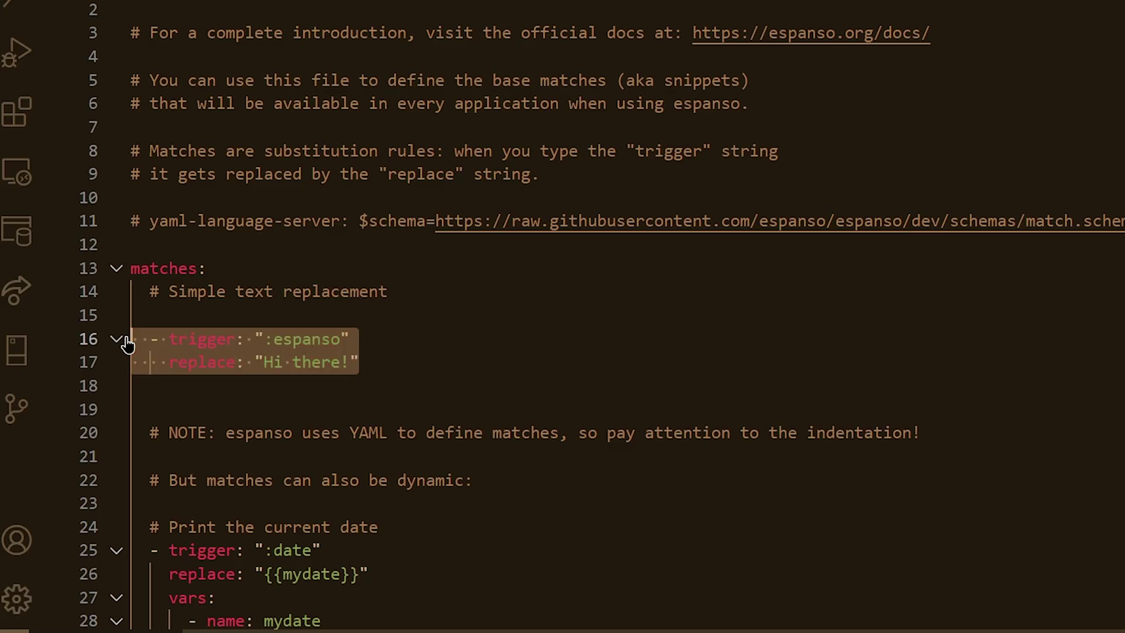
key("ctrl+c")
key("Down")
key("Down")
key("ctrl+v")
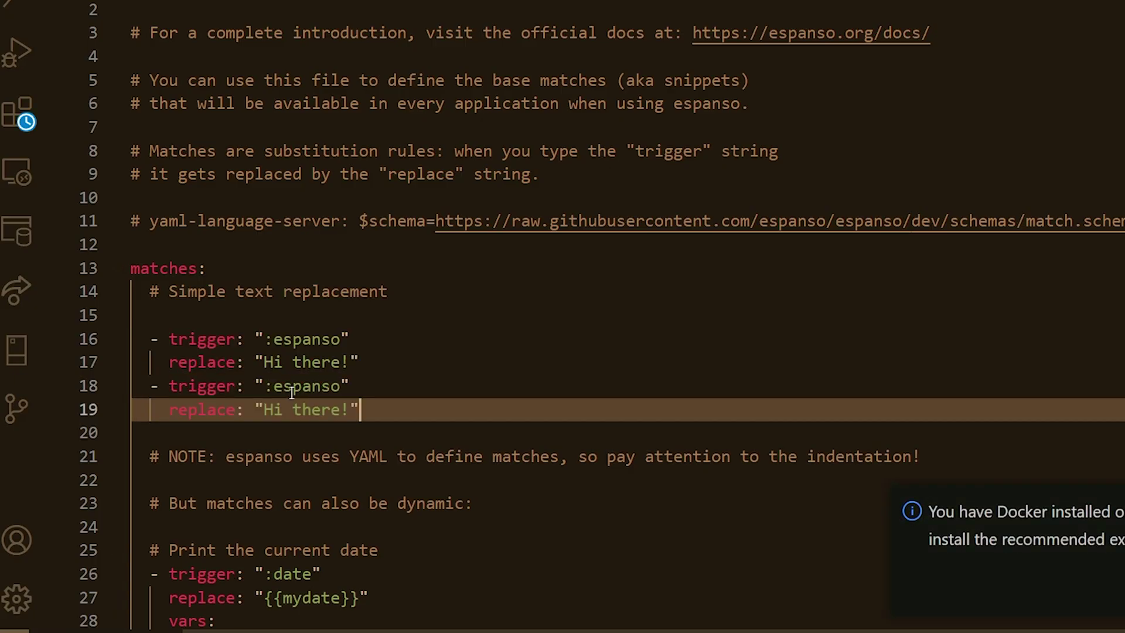
double_click(291, 387)
type("mobin")
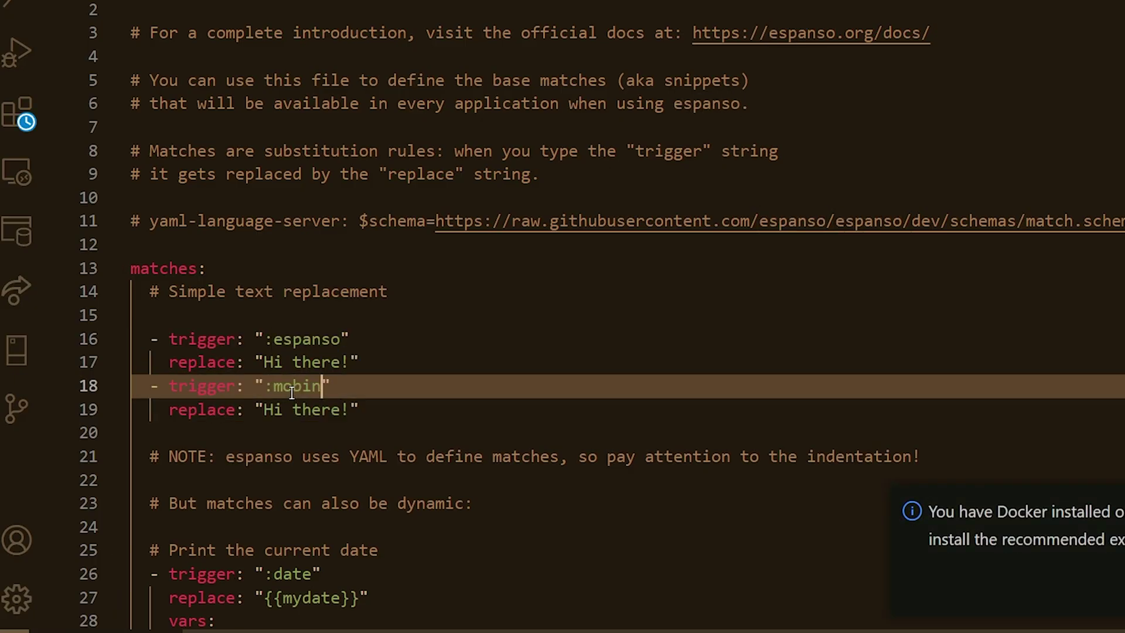
Replace the duplicate's 'Hi there!' text with 'Tech With MObin'
double_click(301, 411)
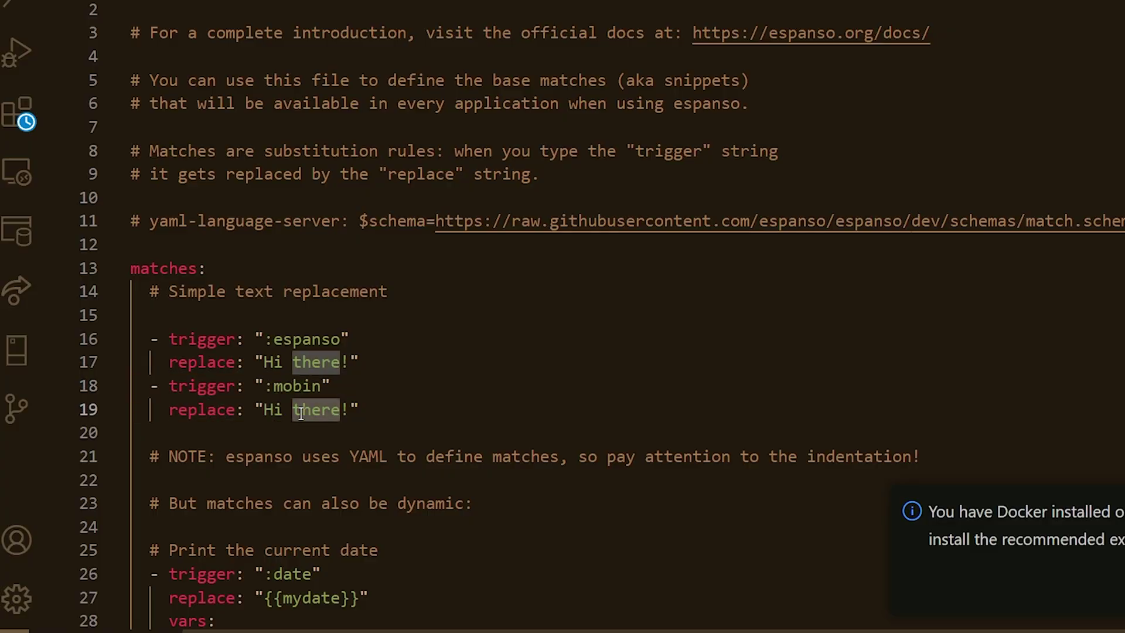
key("BackSpace")
key("Delete")
key("BackSpace")
key("BackSpace")
key("BackSpace")
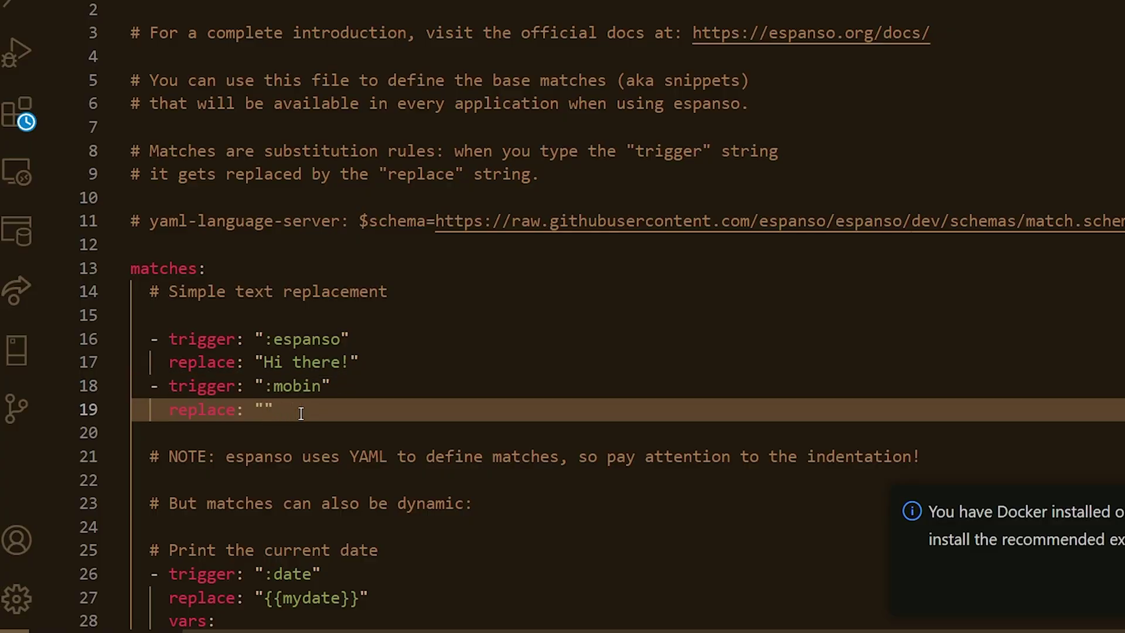
type("Tech With MObin")
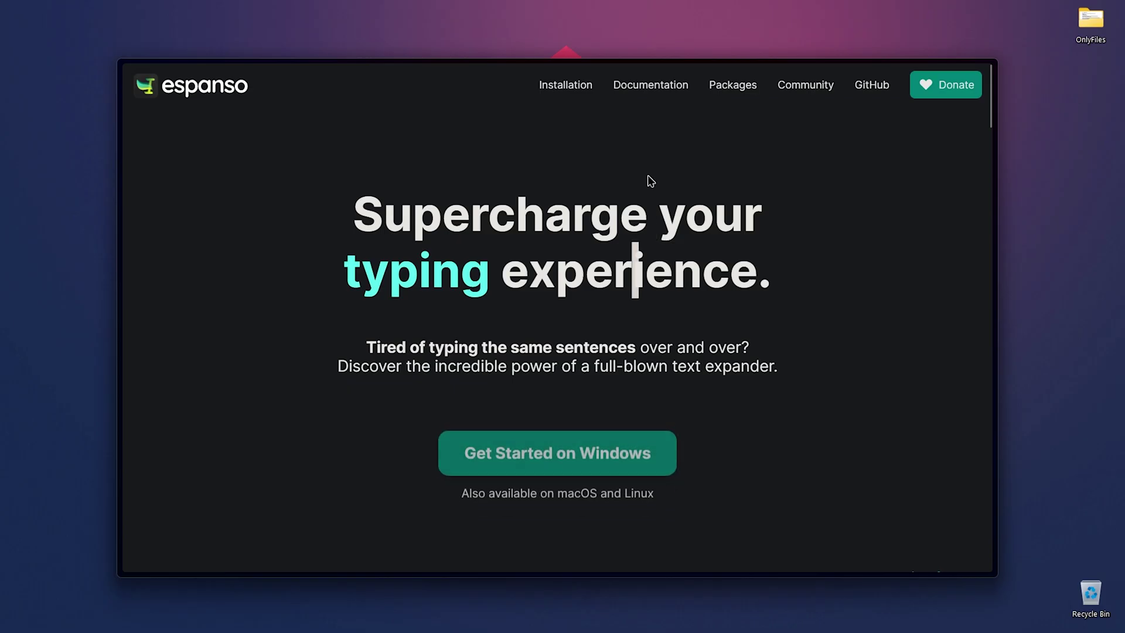
In the Documentation, find Installing a Package and copy the espanso install basic-emojis command
left_click(644, 93)
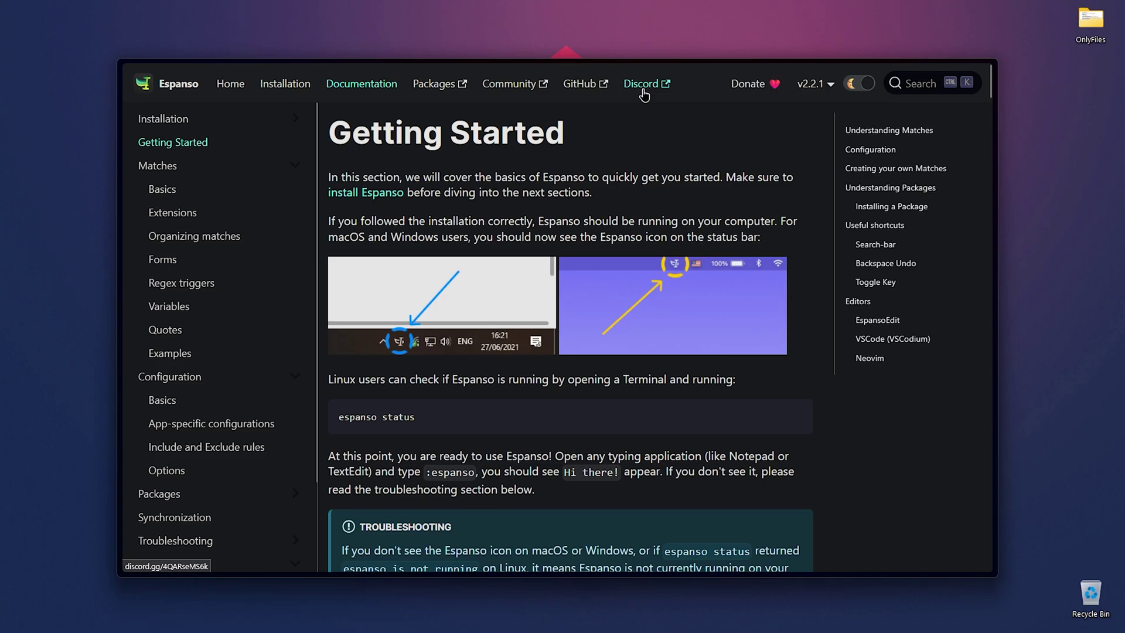
scroll(516, 501, "down", 15)
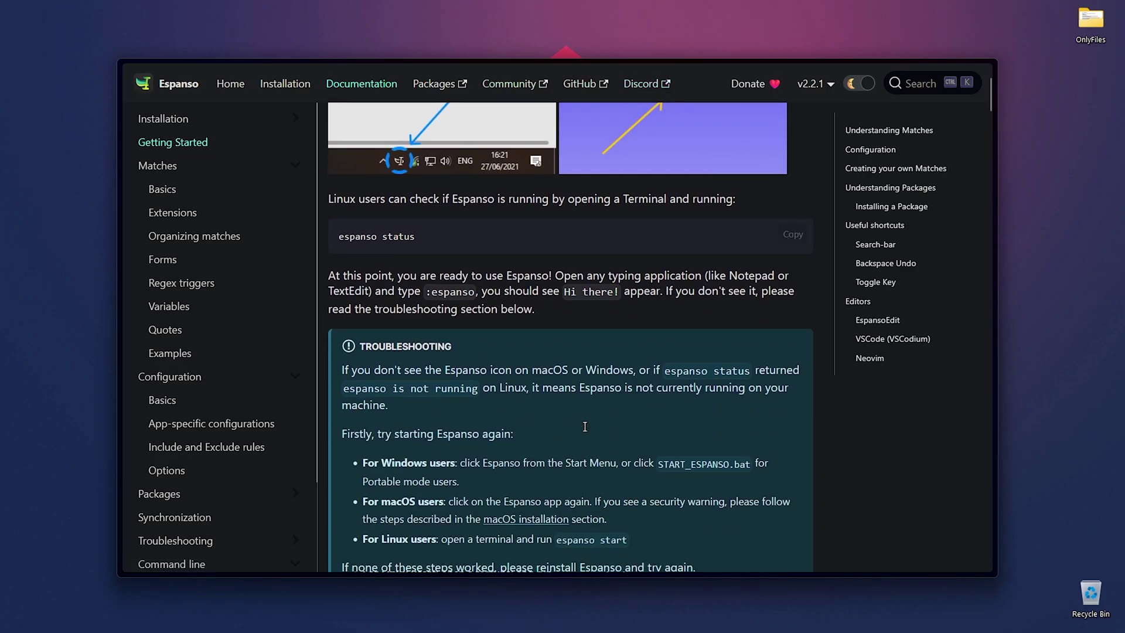
scroll(588, 432, "down", 10)
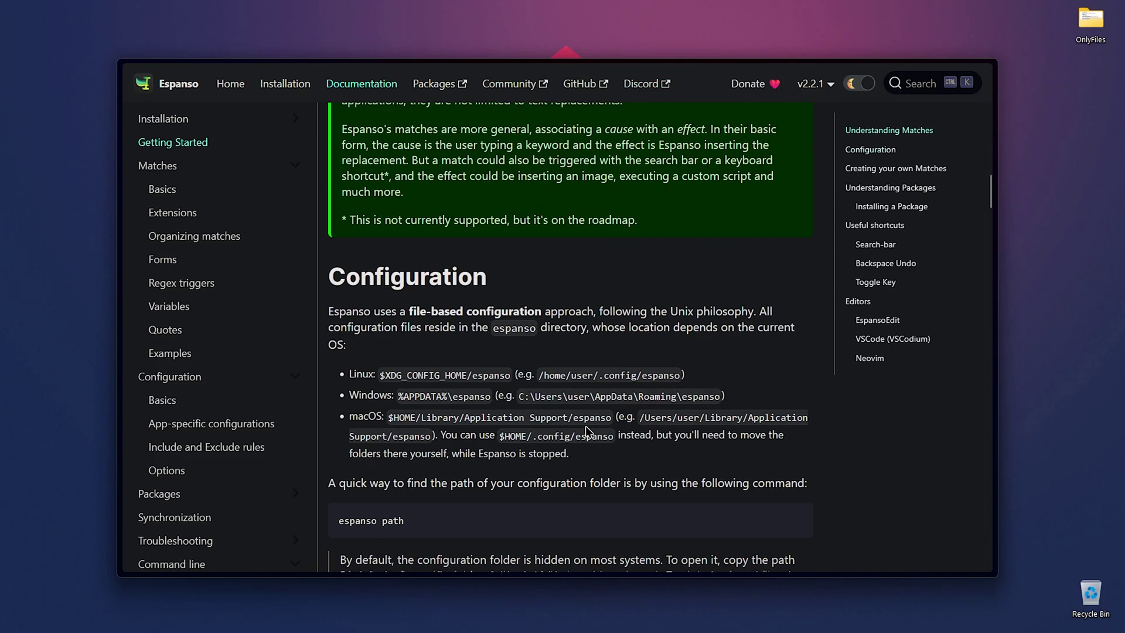
scroll(420, 383, "down", 15)
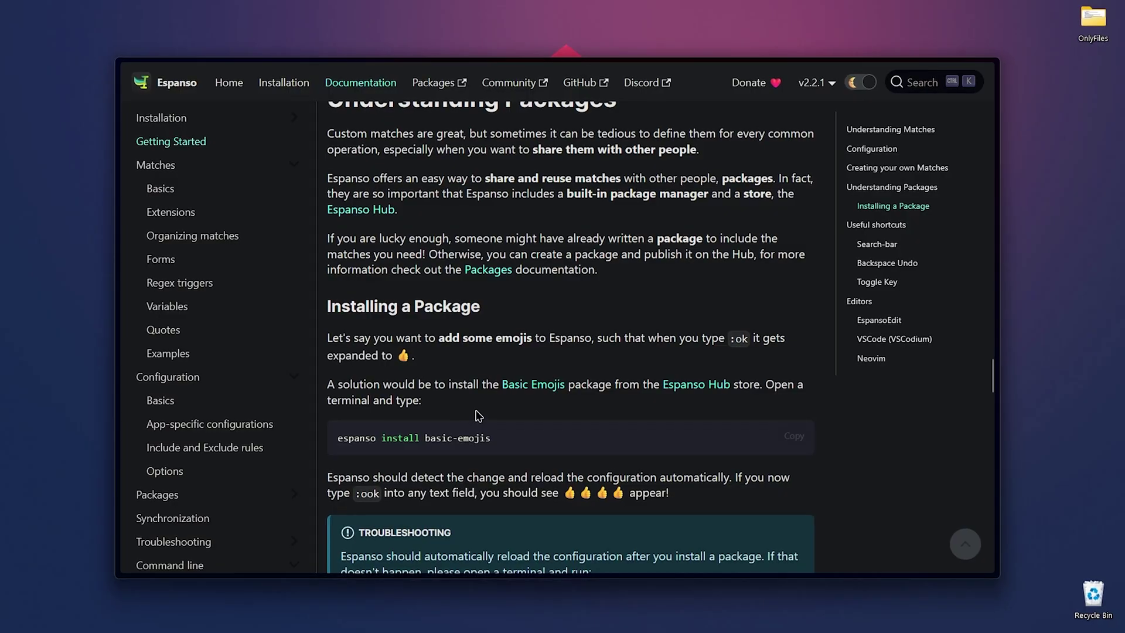
left_click_drag(502, 385, 569, 385)
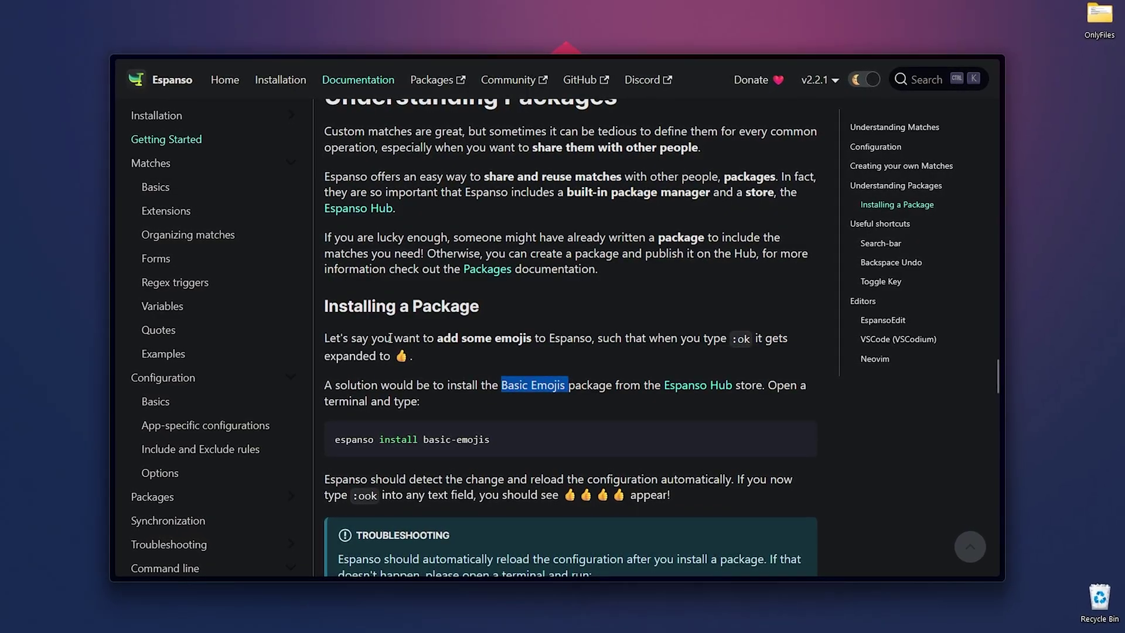
left_click_drag(326, 306, 477, 309)
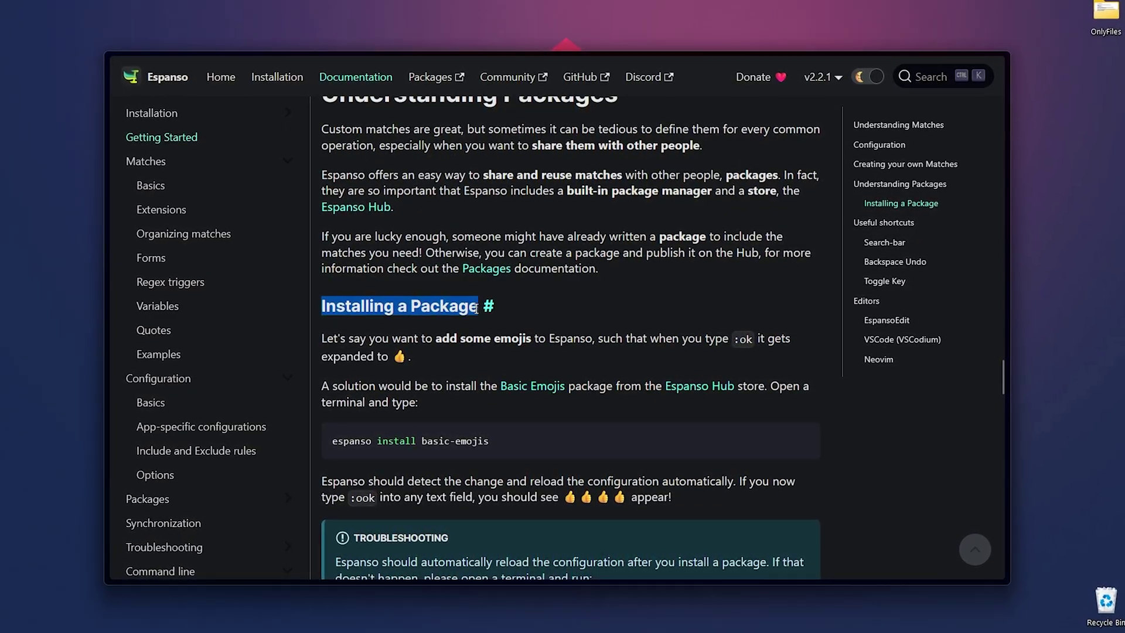
scroll(477, 308, "down", 1)
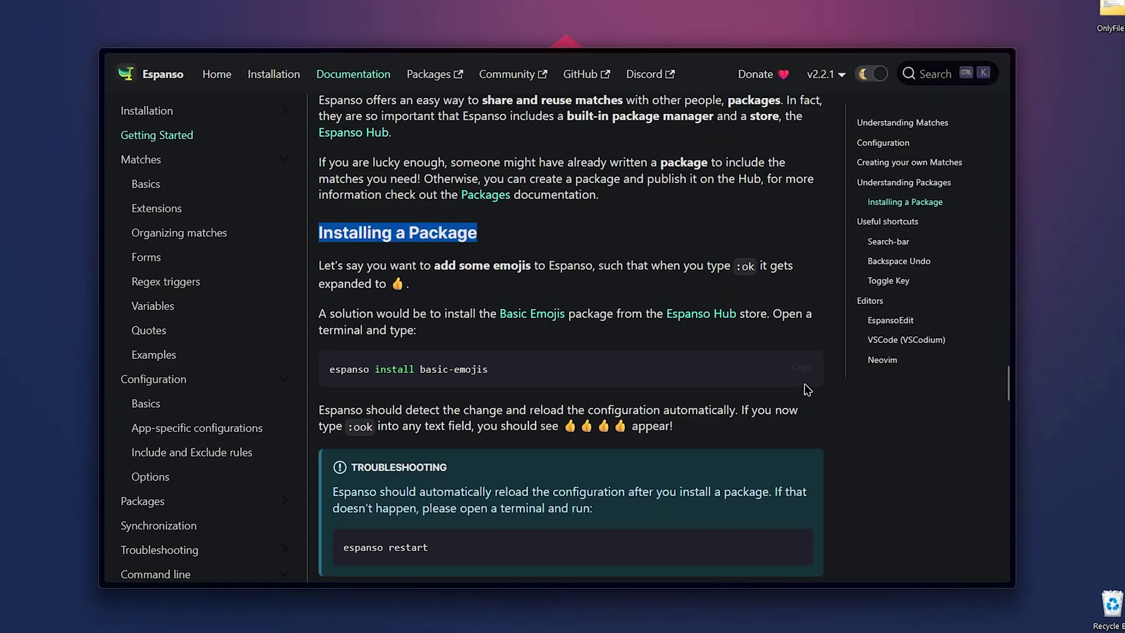
left_click(808, 378)
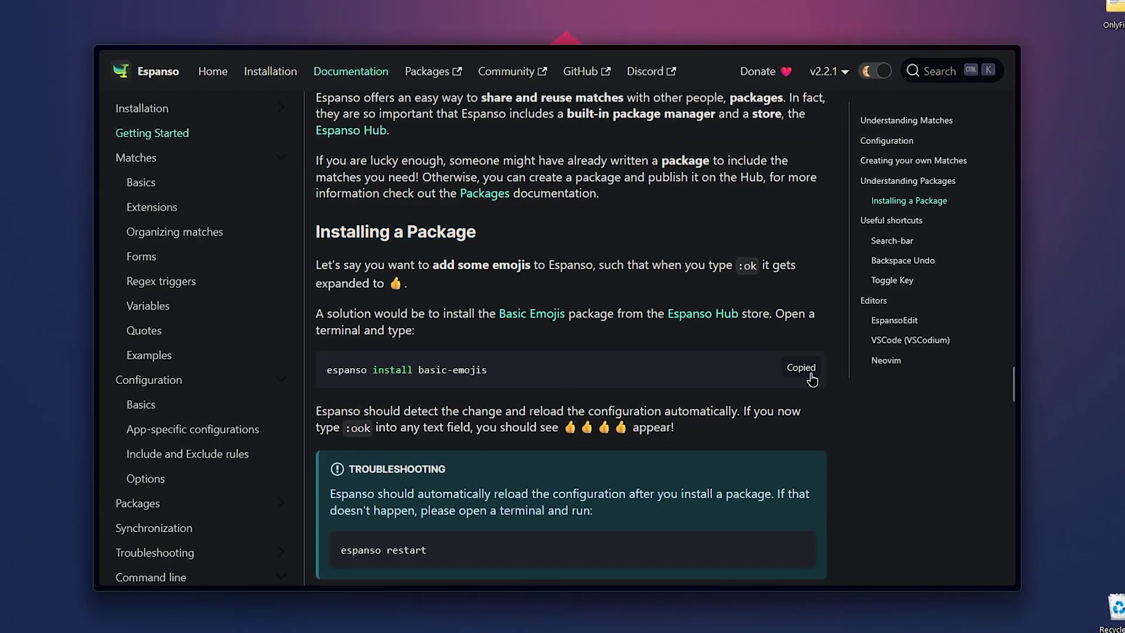
Open Command Prompt via the launcher and run the pasted espanso install basic-emojis command
key("alt+space")
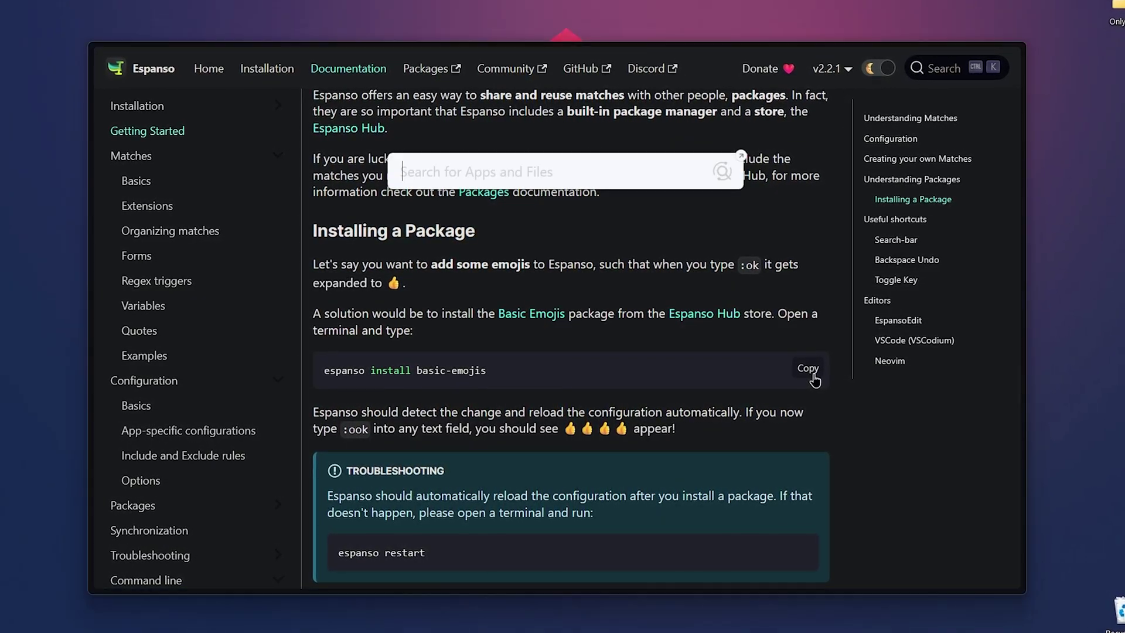
type("cmd")
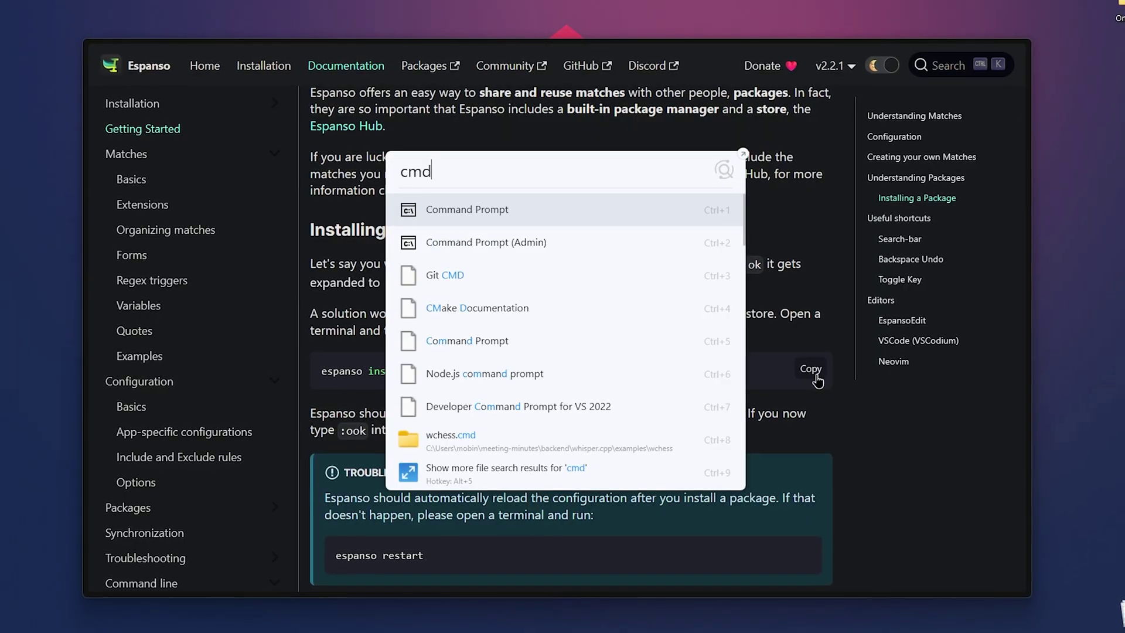
key("Return")
key("ctrl+v")
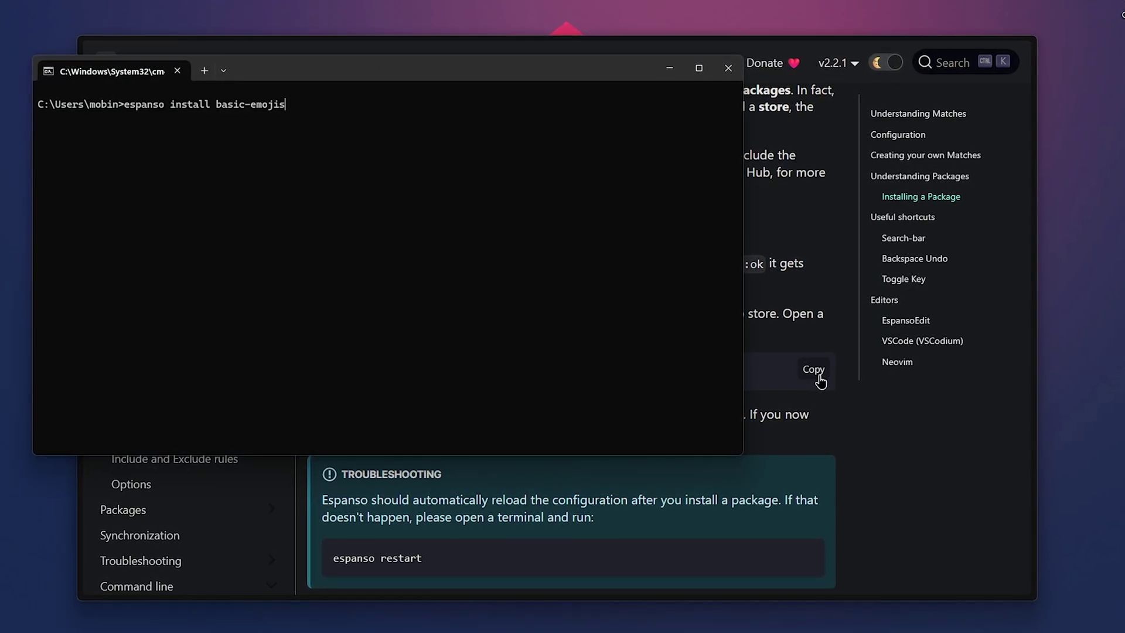
key("Return")
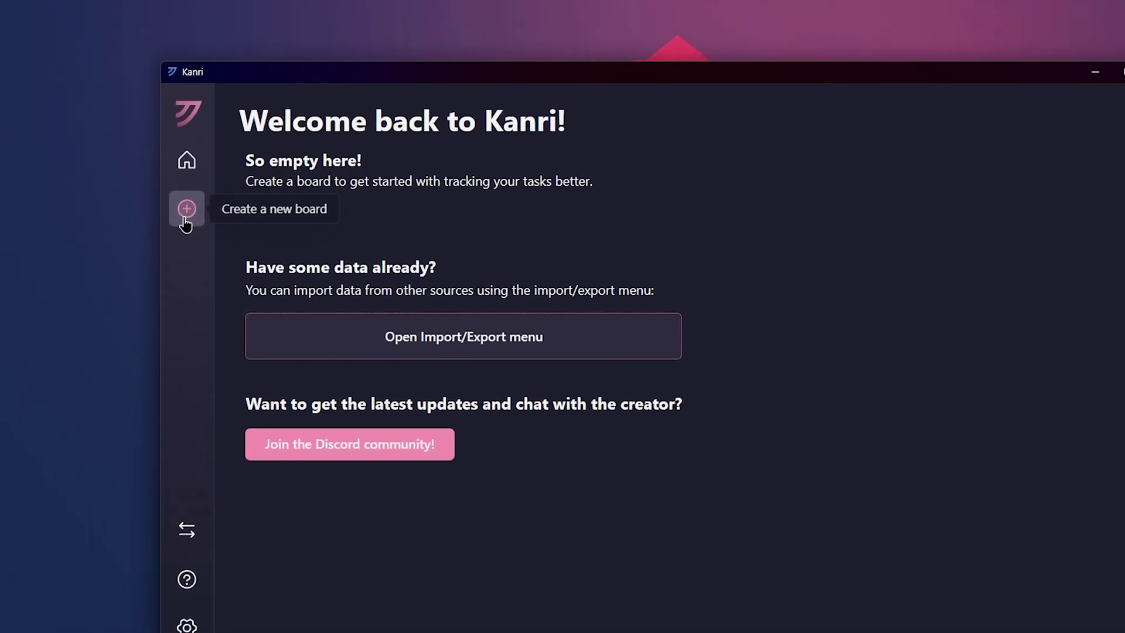
Create a board named 'work' with example columns and cards enabled
left_click(186, 209)
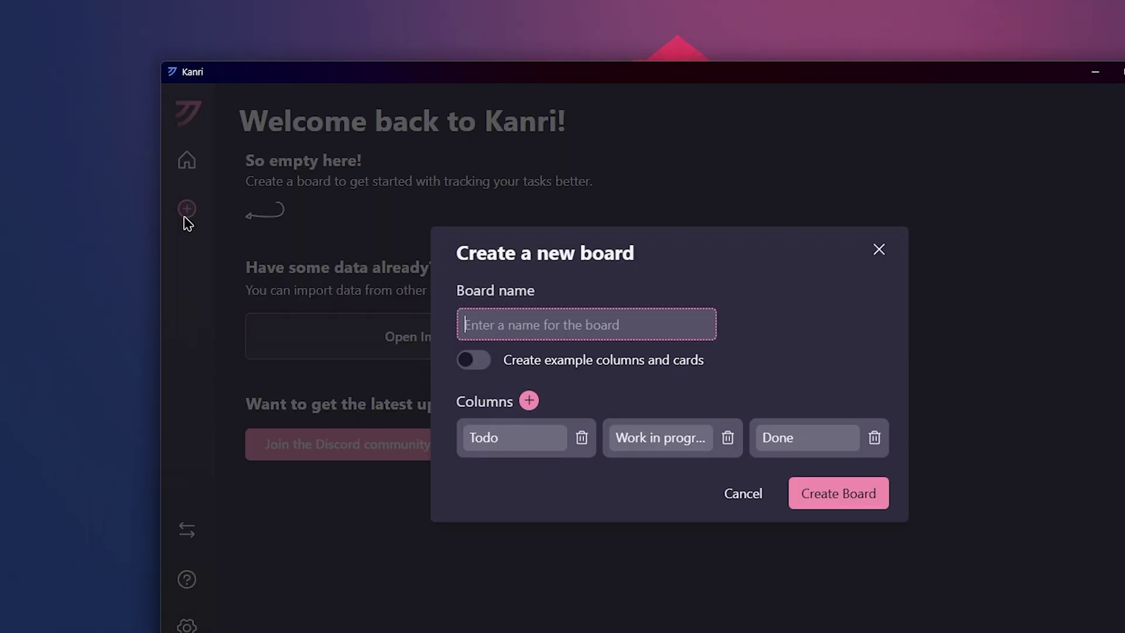
type("work")
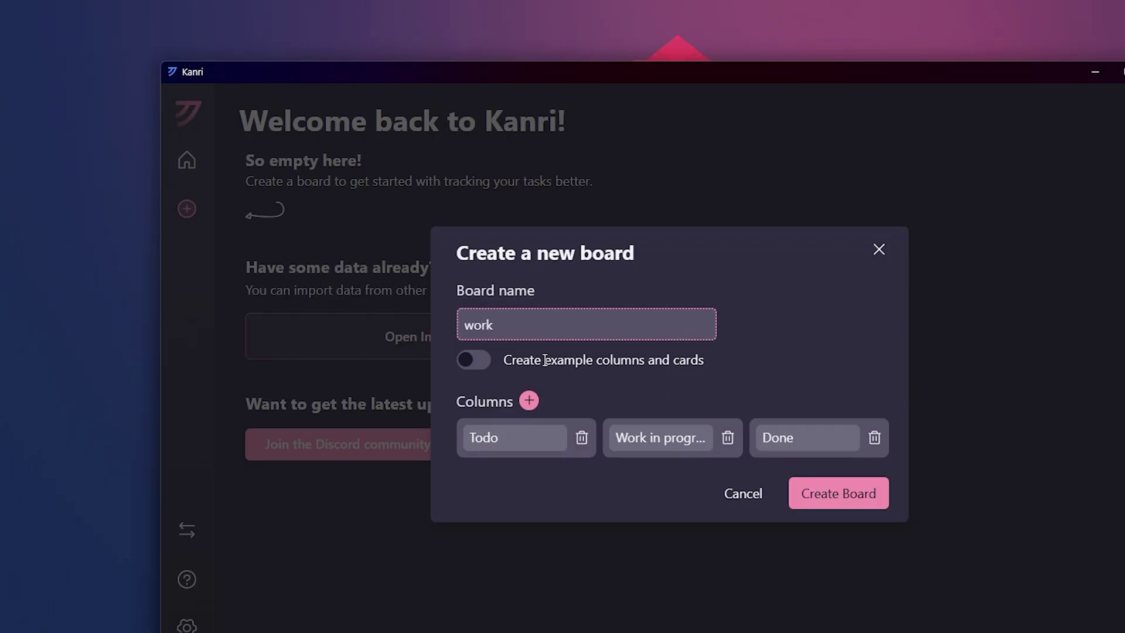
left_click_drag(504, 356, 736, 359)
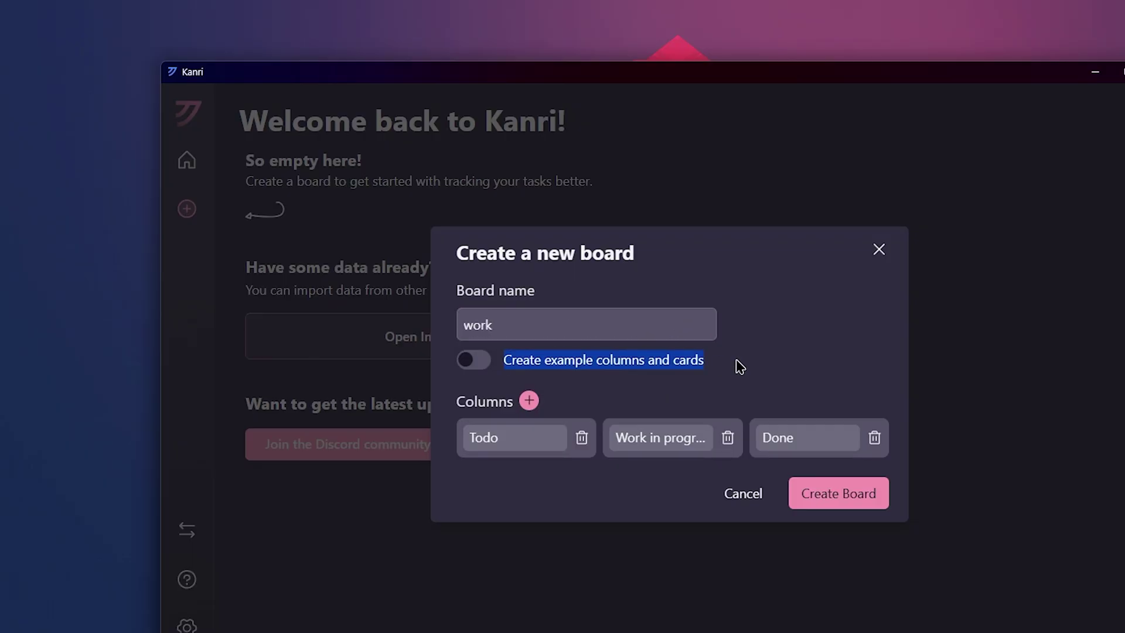
left_click(472, 359)
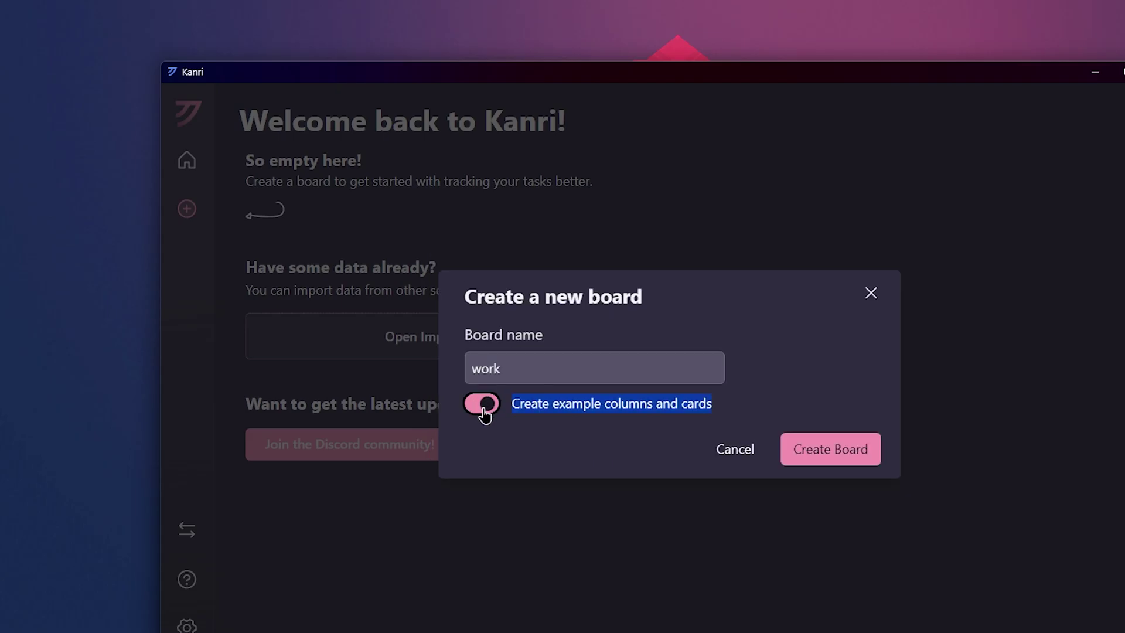
left_click(750, 404)
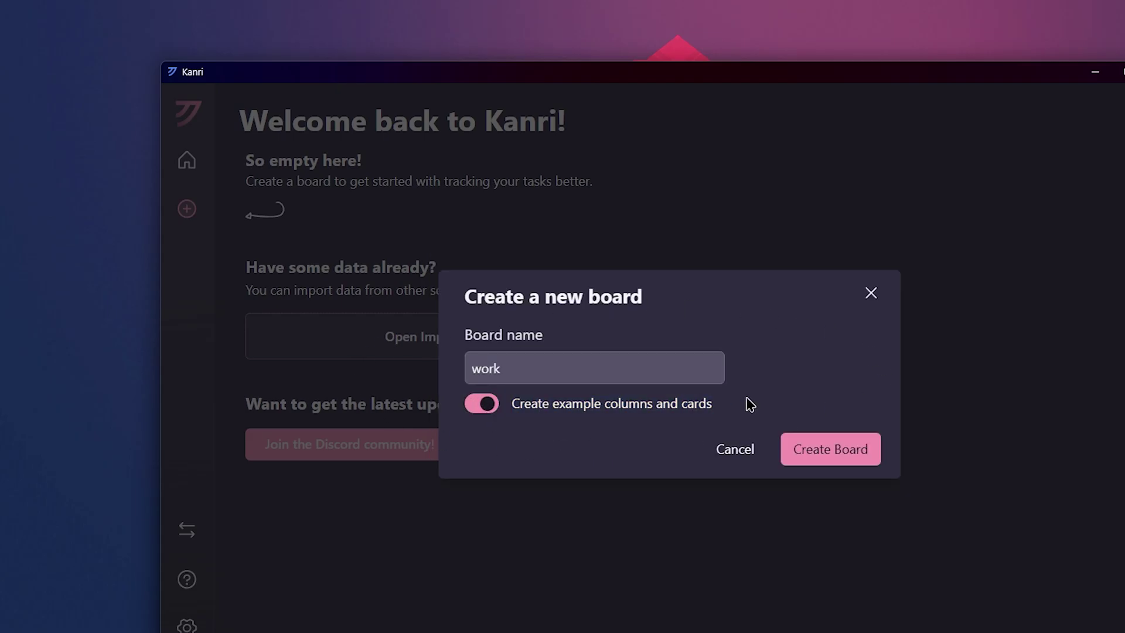
left_click(807, 454)
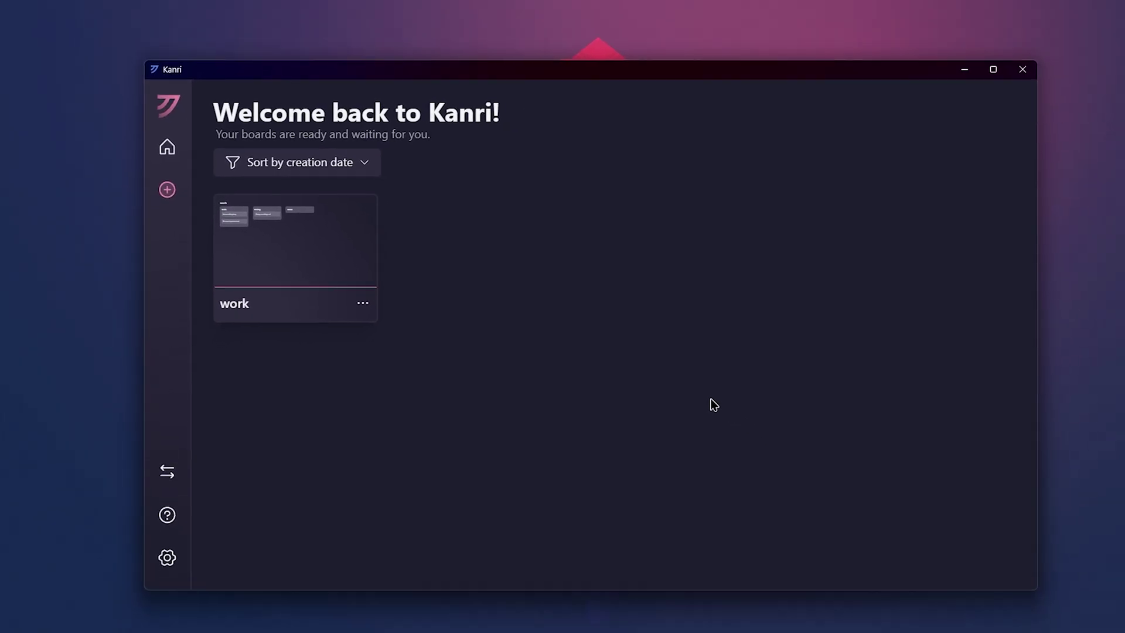
Open the work board, cancel a new Todo card, and move the Todo column
left_click(322, 269)
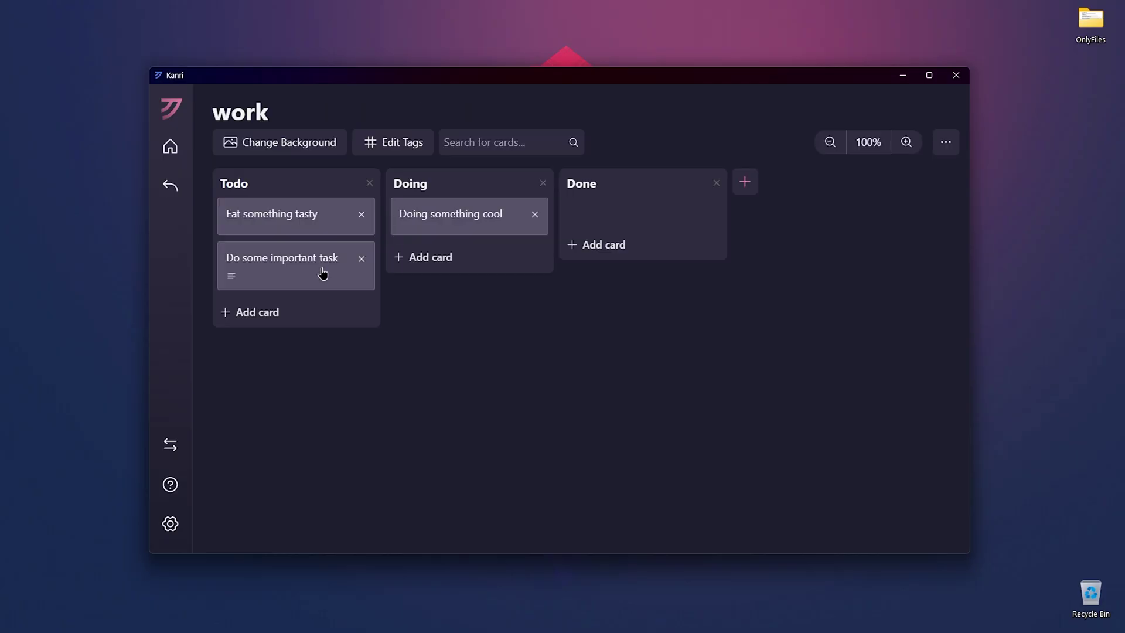
left_click(285, 317)
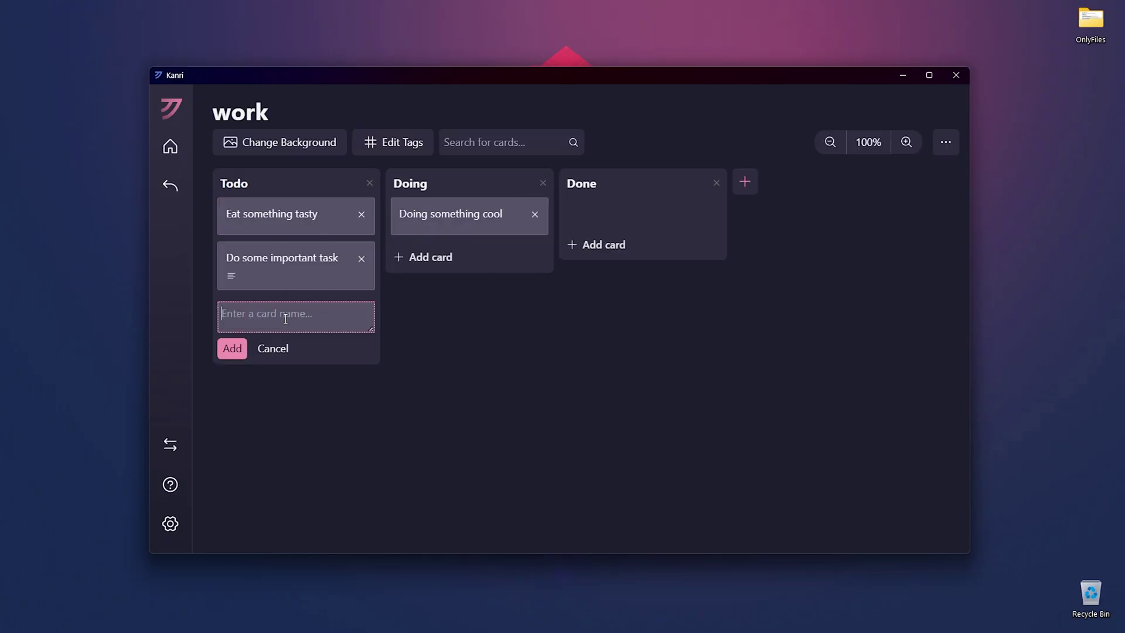
left_click(273, 349)
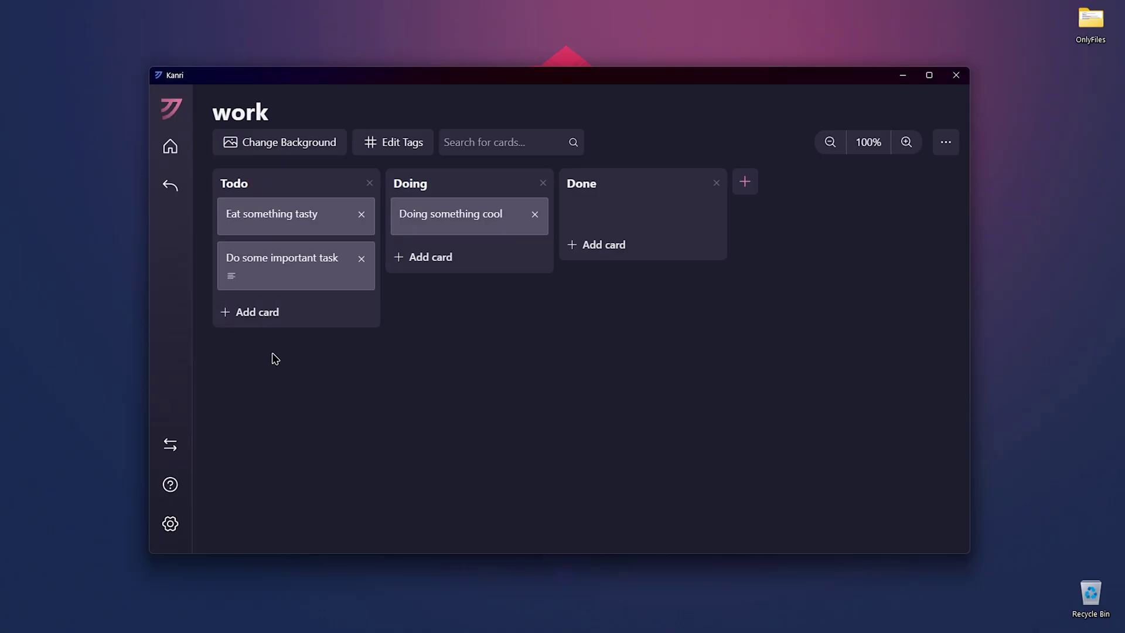
left_click_drag(225, 187, 187, 172)
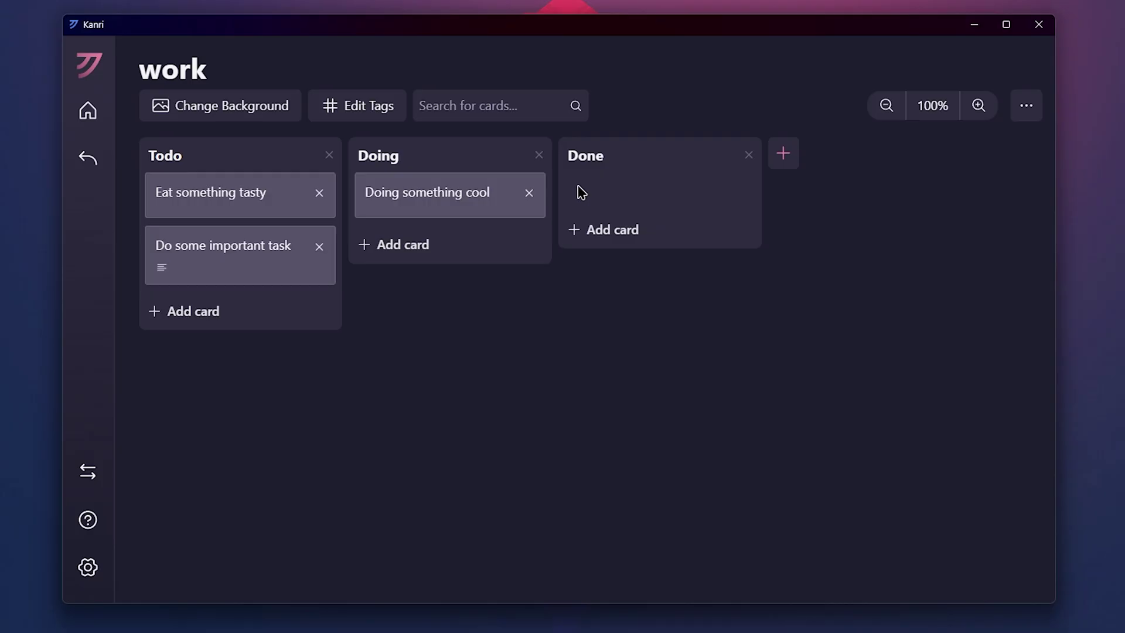
Add a 'go to school' card to Todo and delete the 'Doing something cool' card
left_click(237, 315)
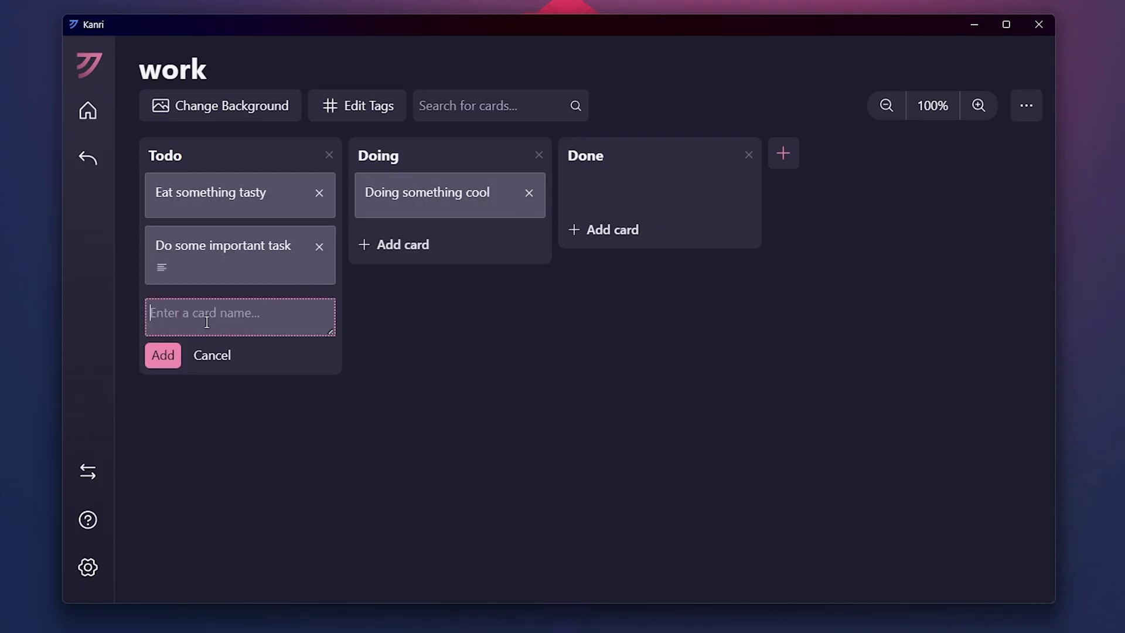
type("go to")
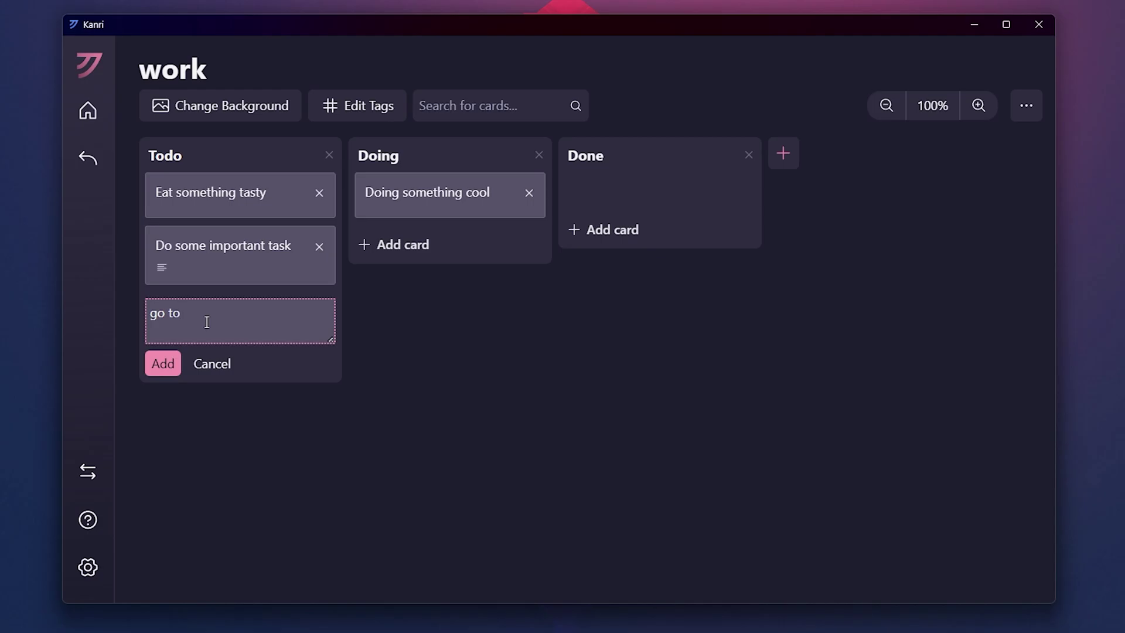
type(" school")
key("Return")
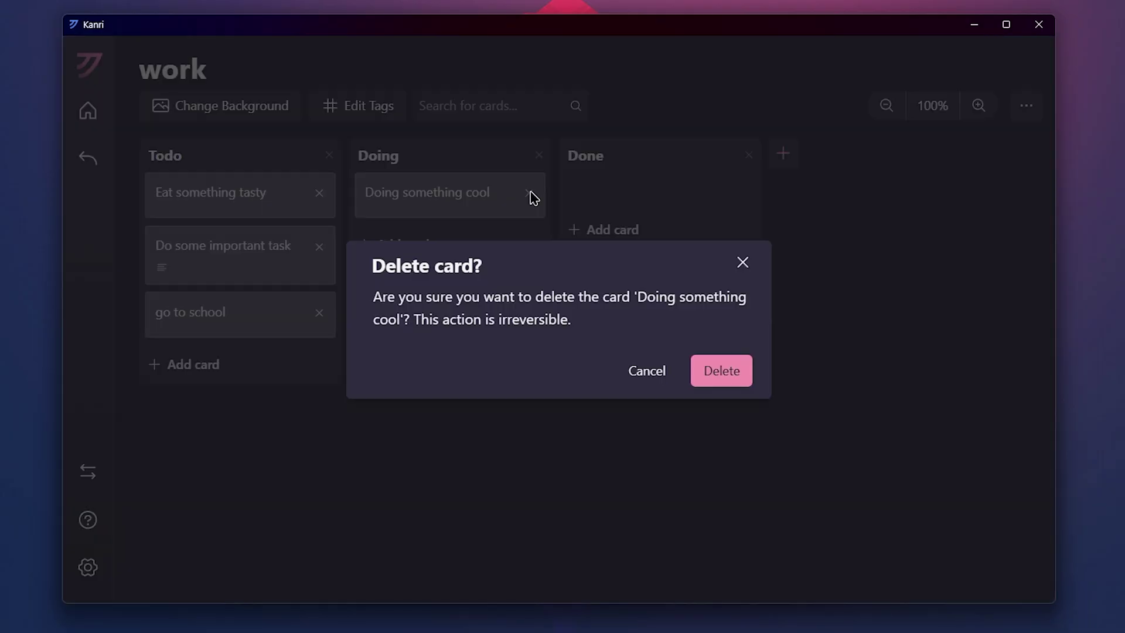
left_click(717, 372)
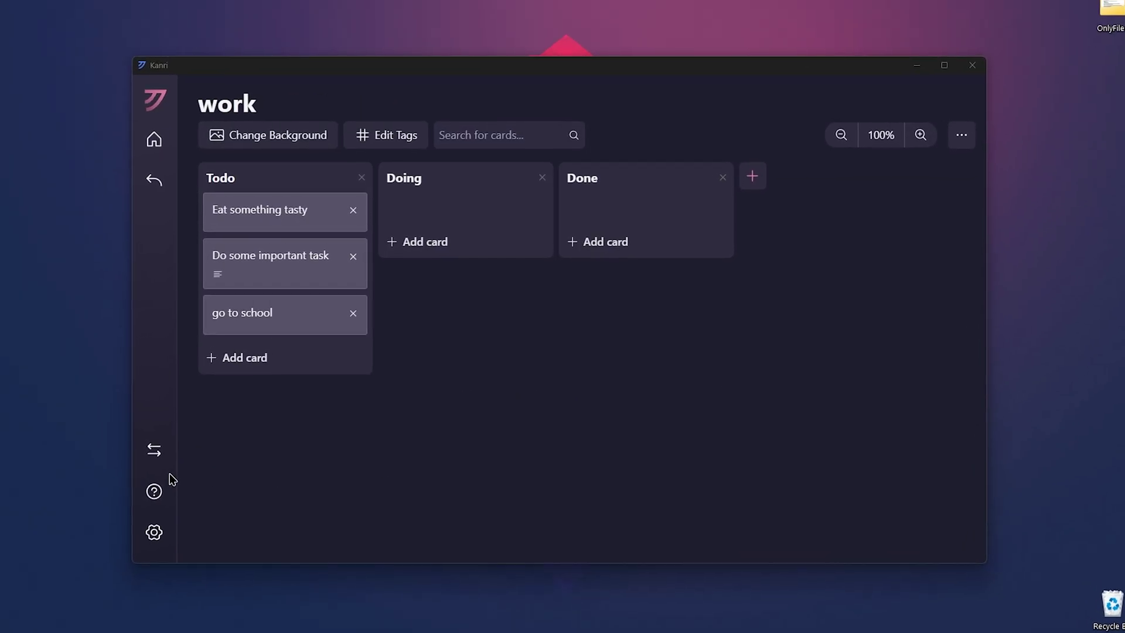
Show Kanri's Import & Export data export options, then highlight the planned sync sentence
left_click(123, 469)
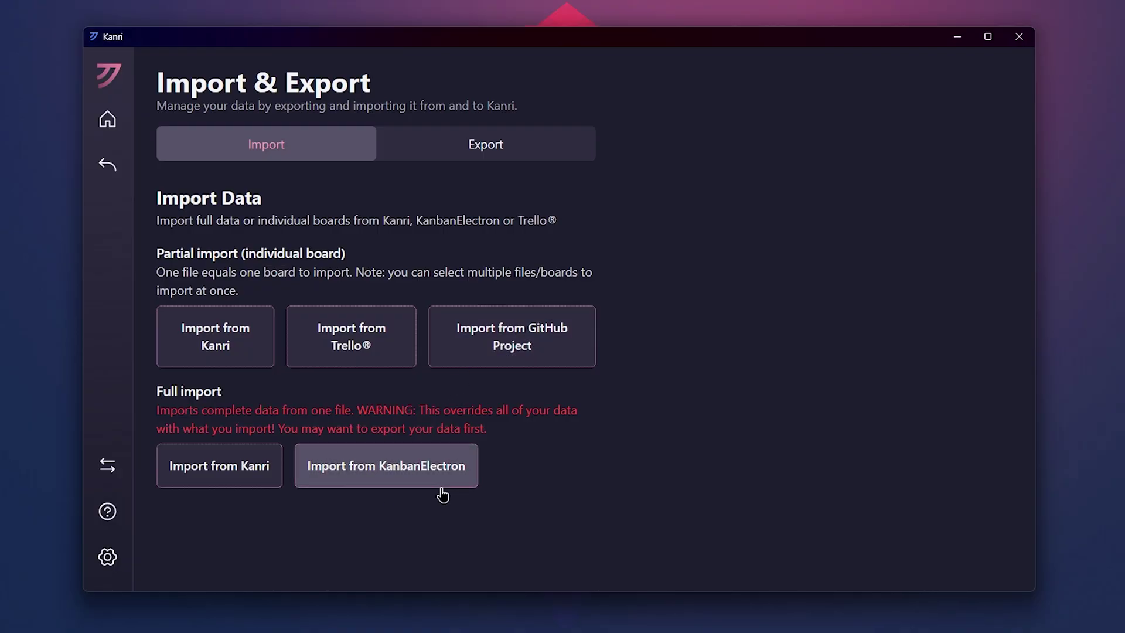
left_click(486, 146)
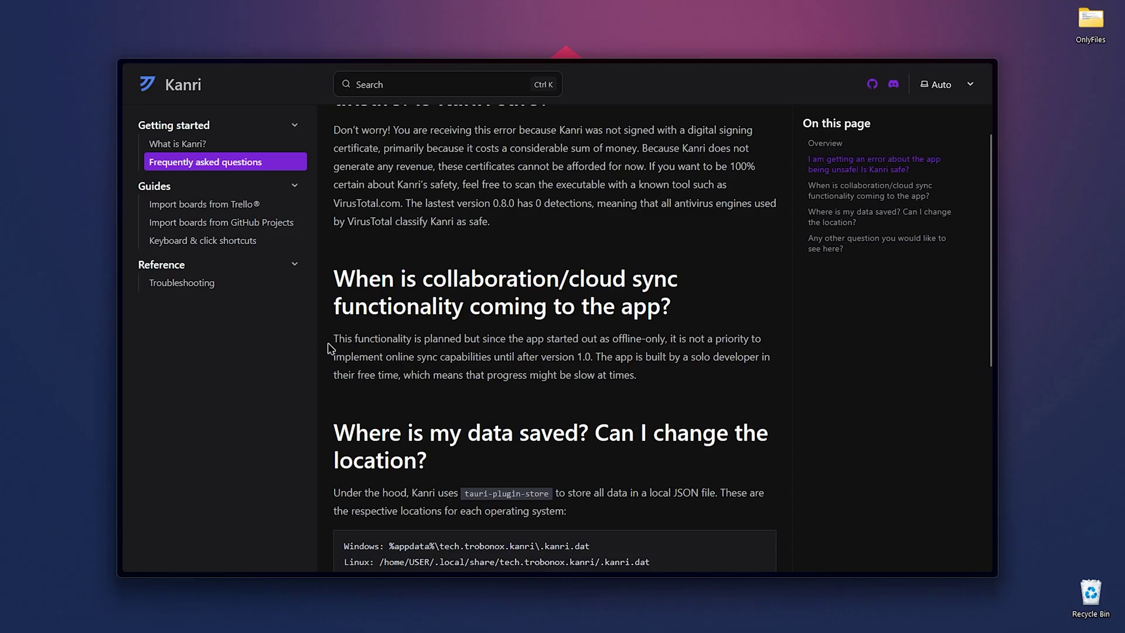
left_click_drag(330, 342, 462, 344)
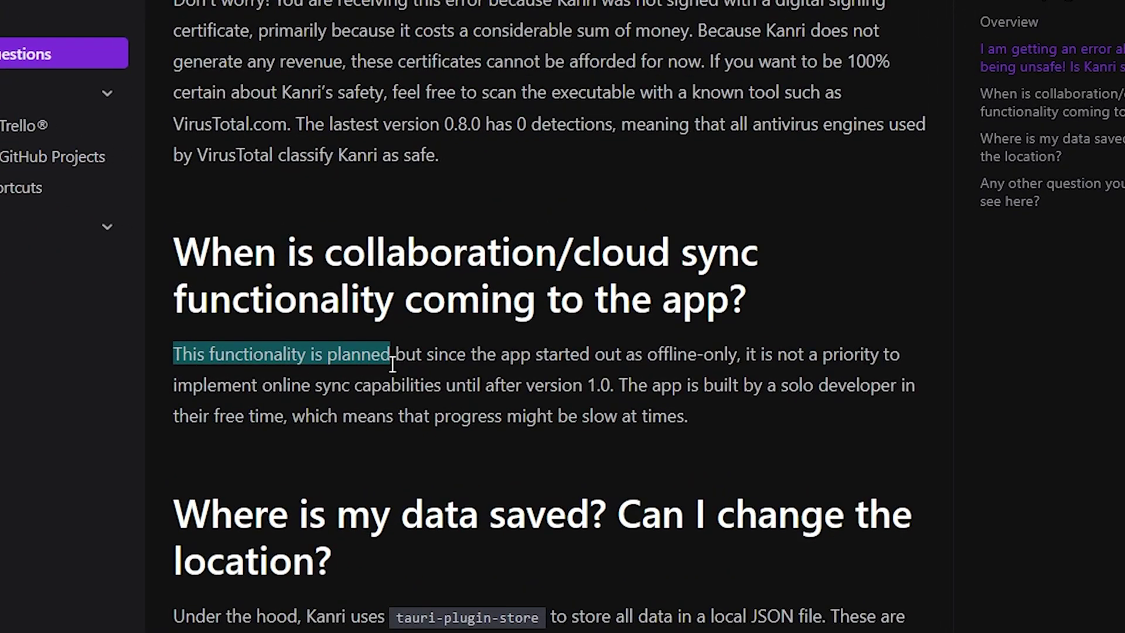
Select the FAQ answer about planned cloud sync, then scroll down the page
left_click_drag(392, 363, 649, 364)
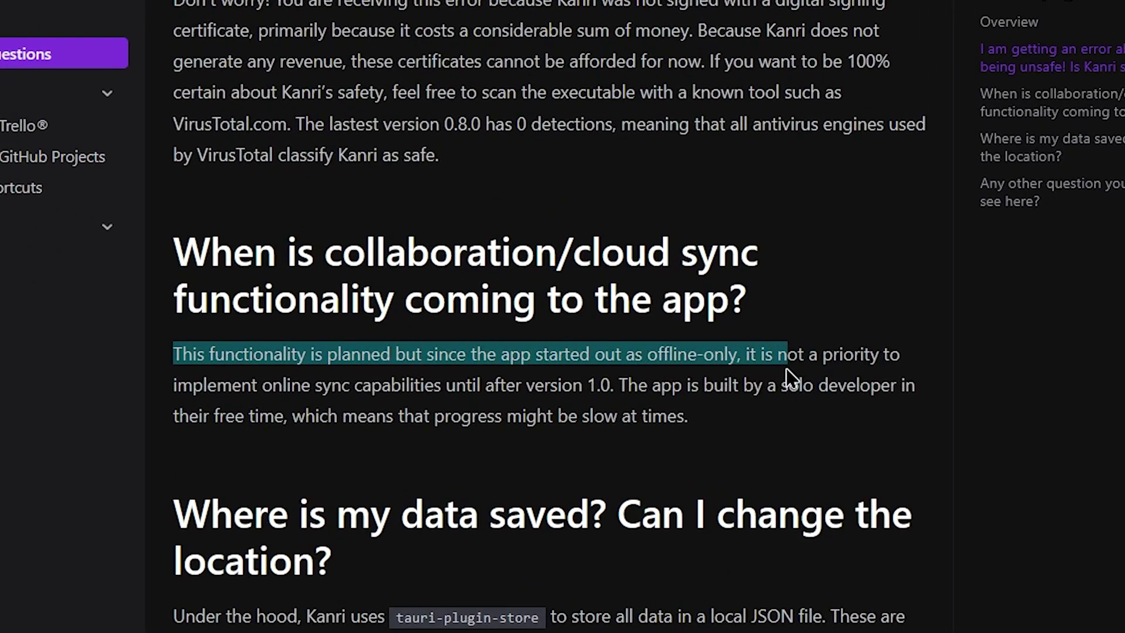
left_click_drag(787, 369, 754, 404)
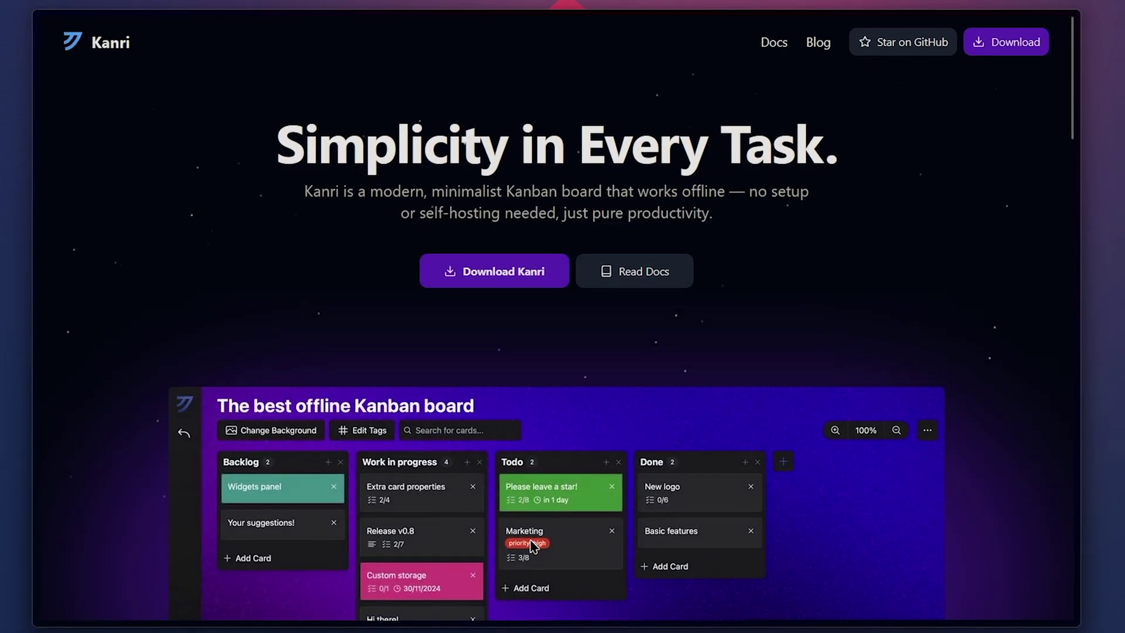
scroll(534, 545, "down", 10)
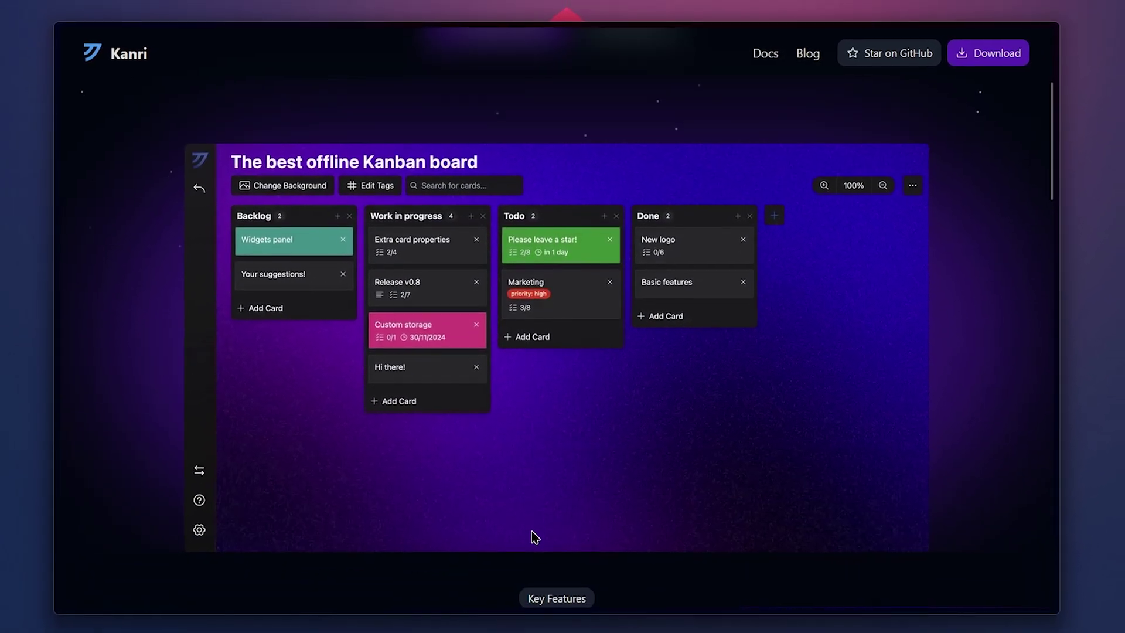
scroll(536, 524, "down", 5)
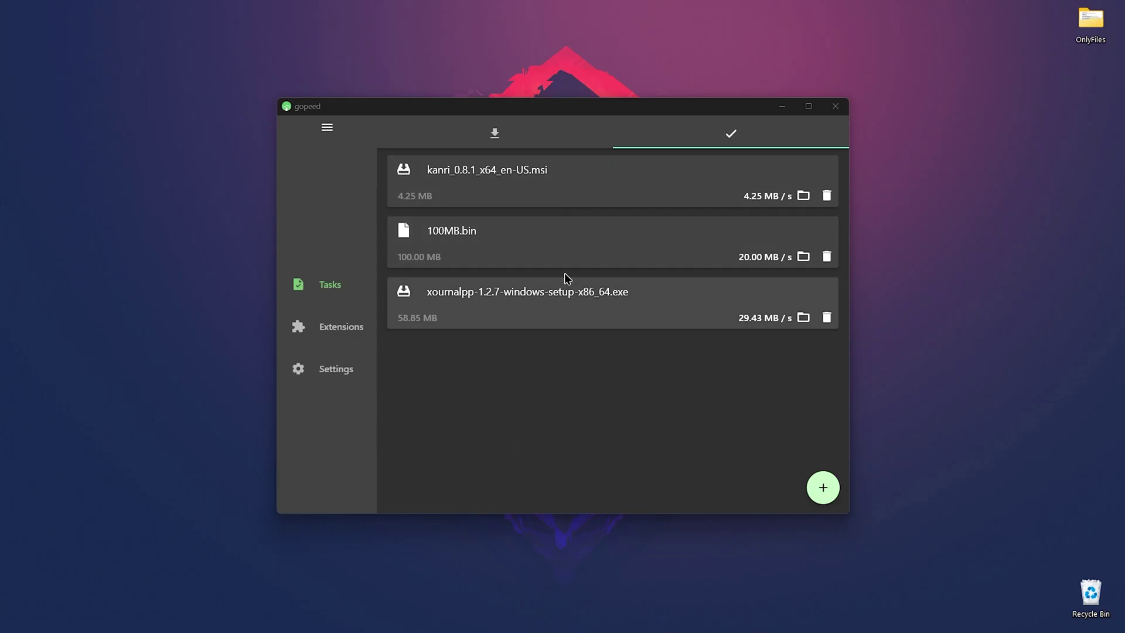
Check in-progress and completed downloads, then start a new task and select connection count 16
left_click(528, 144)
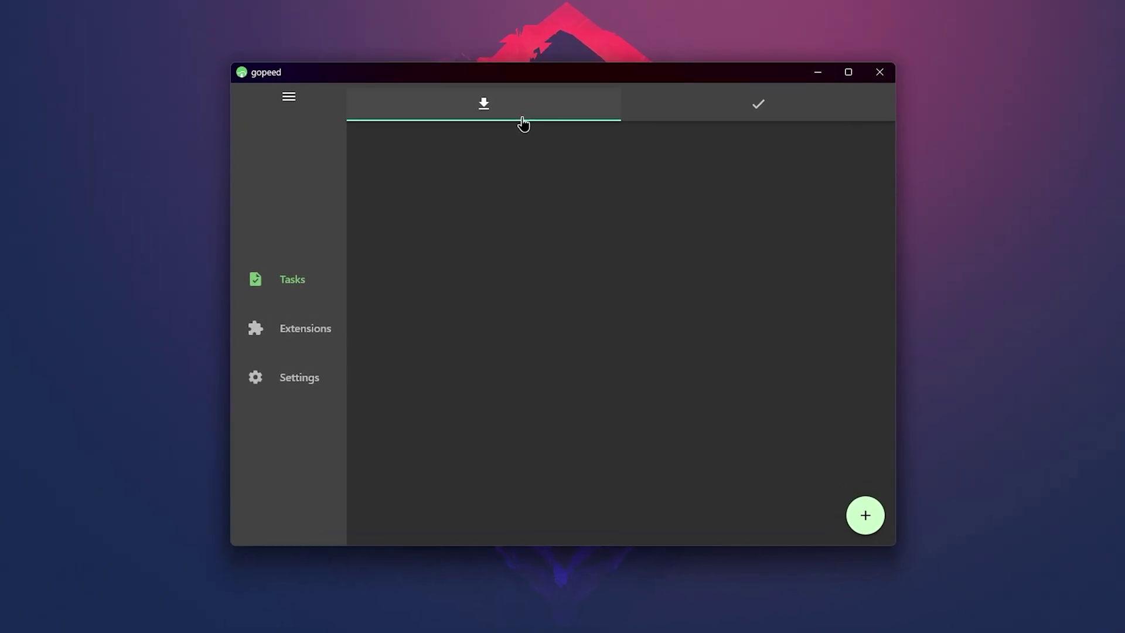
left_click(733, 122)
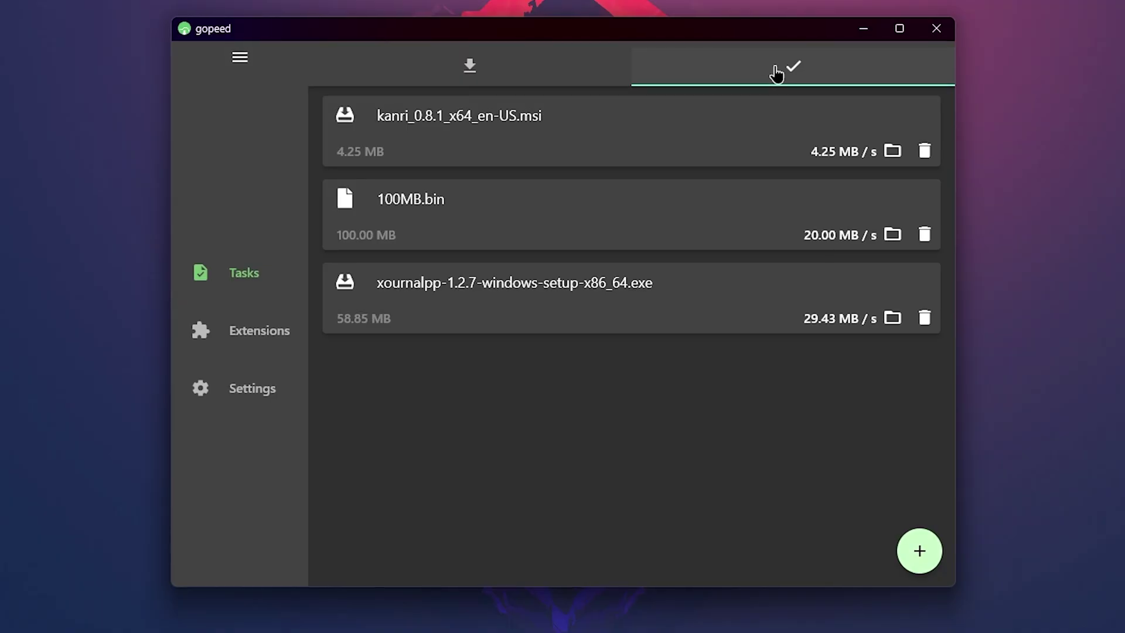
left_click(923, 562)
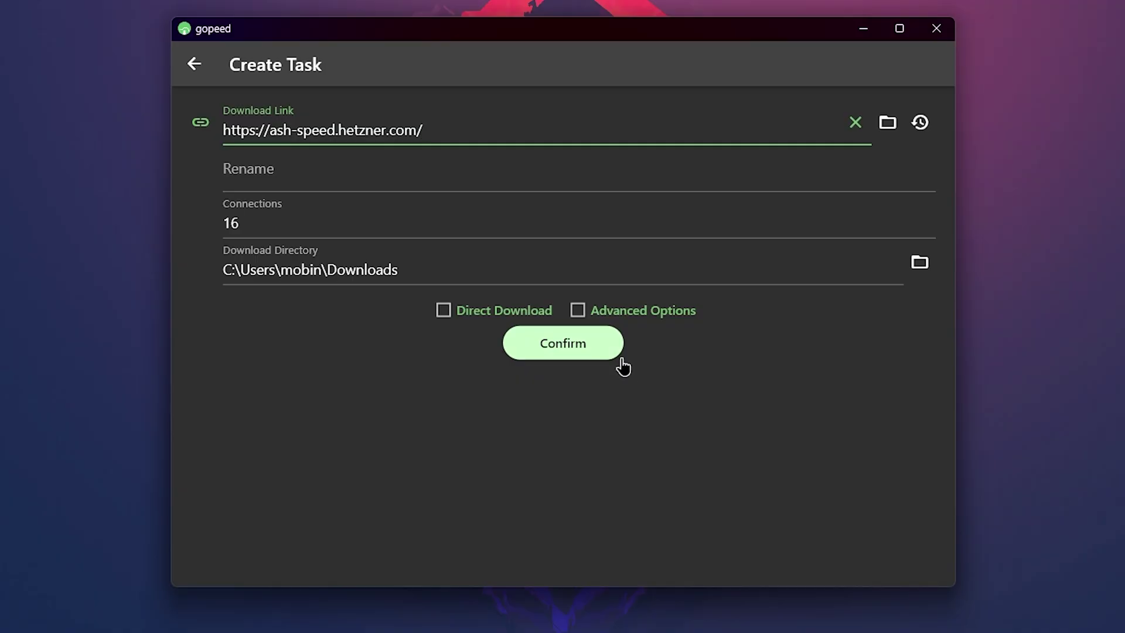
left_click(247, 180)
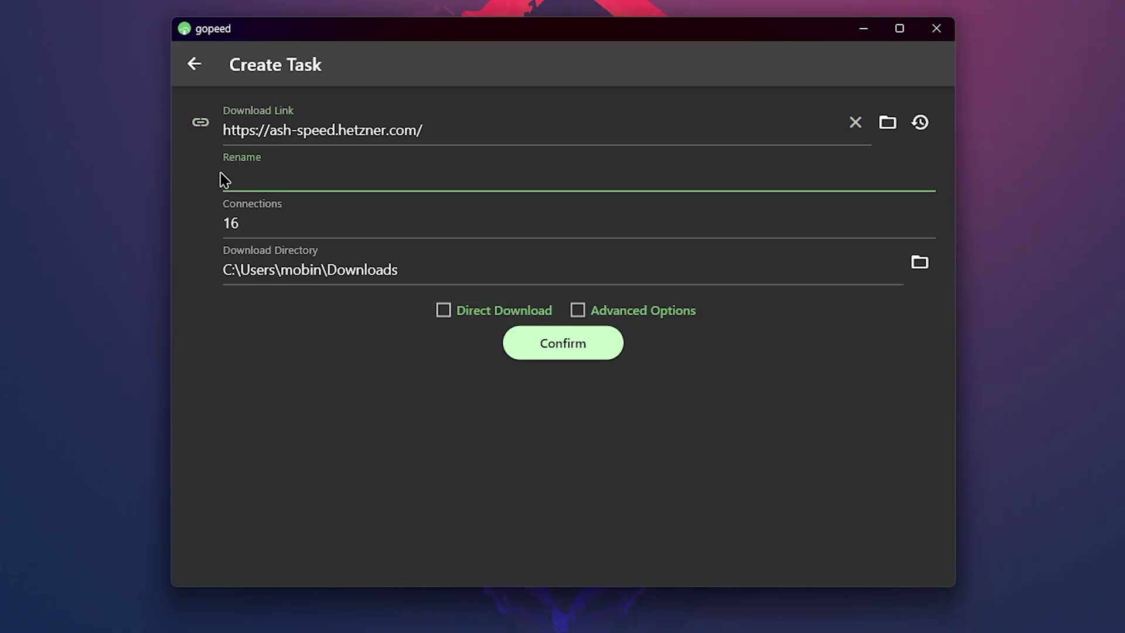
double_click(251, 225)
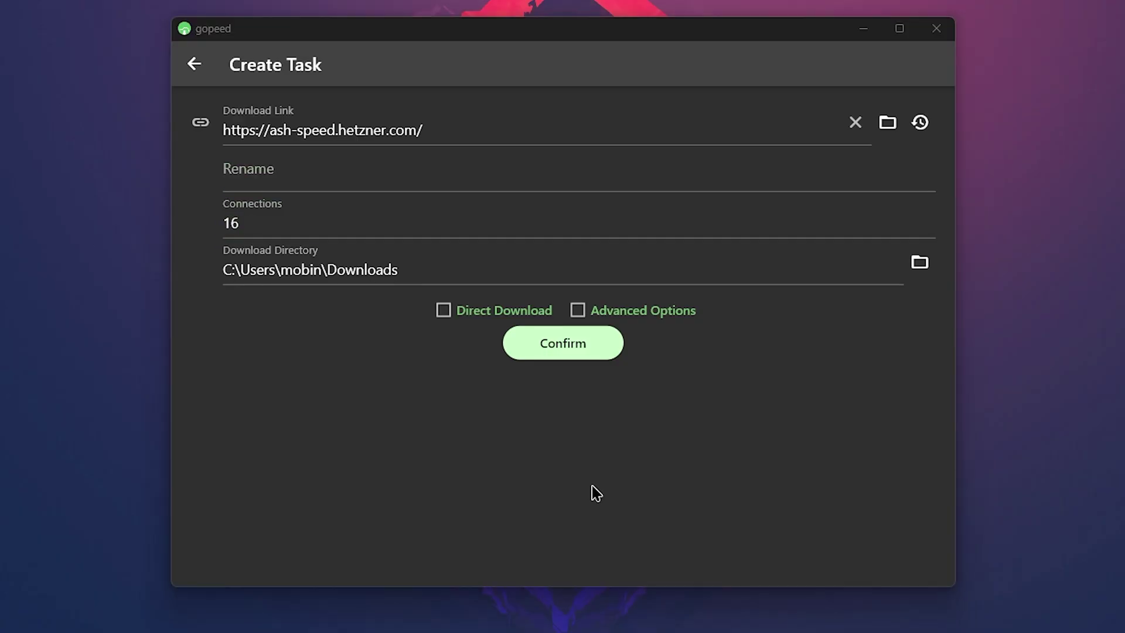
Enable advanced options, look at the proxy choices, and focus the BitTorrent trackers field
left_click(579, 312)
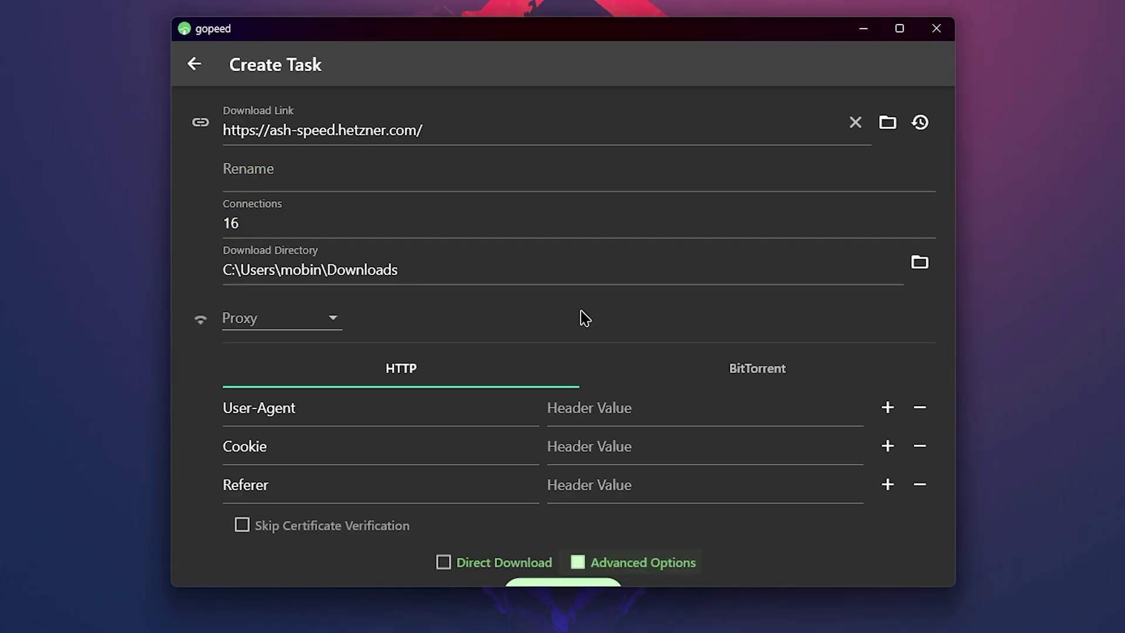
left_click(278, 335)
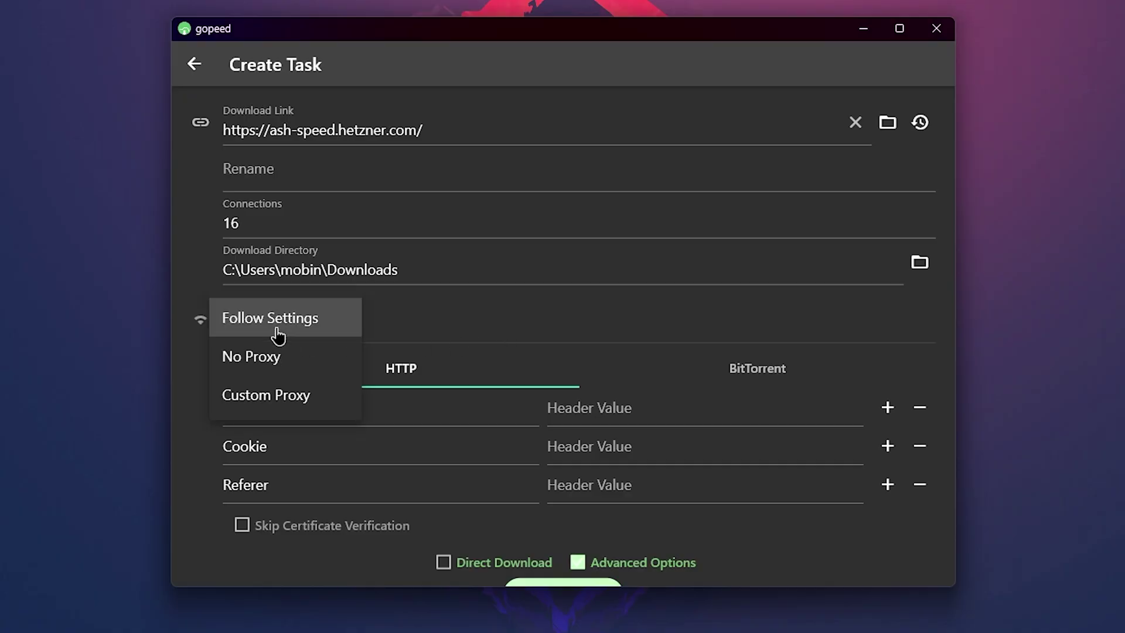
left_click(498, 340)
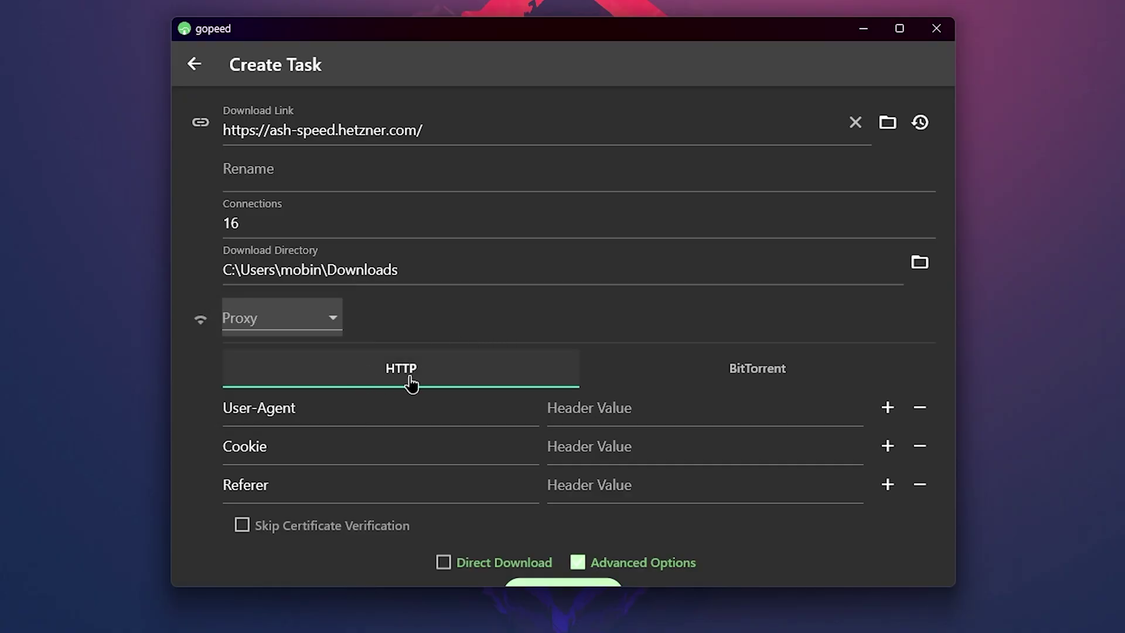
left_click(760, 382)
left_click(234, 456)
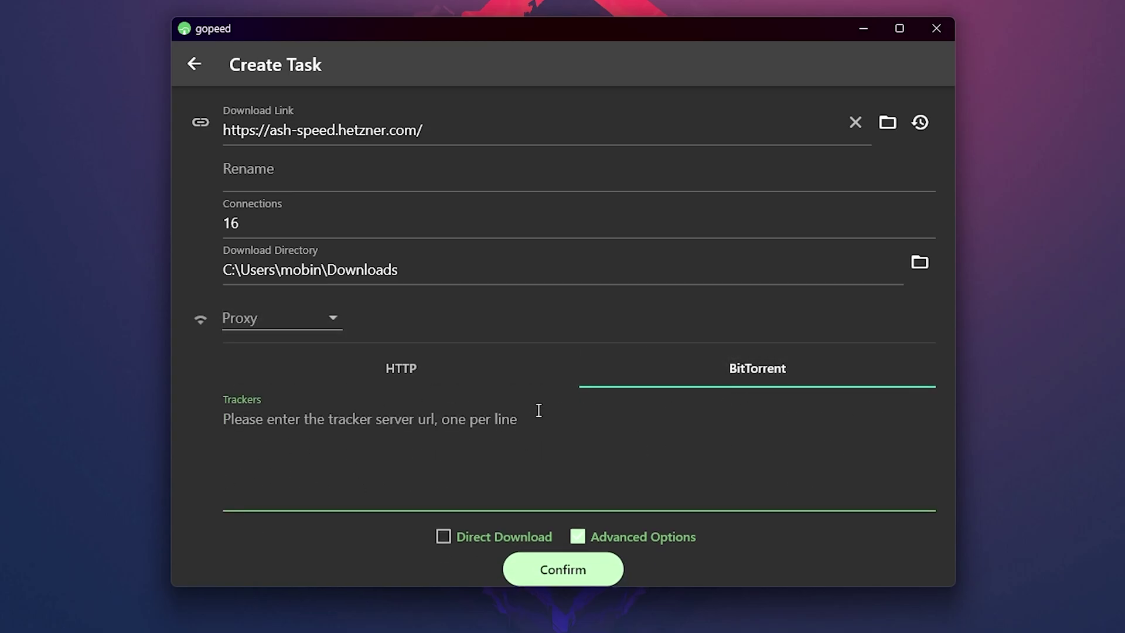
scroll(471, 471, "down", 1)
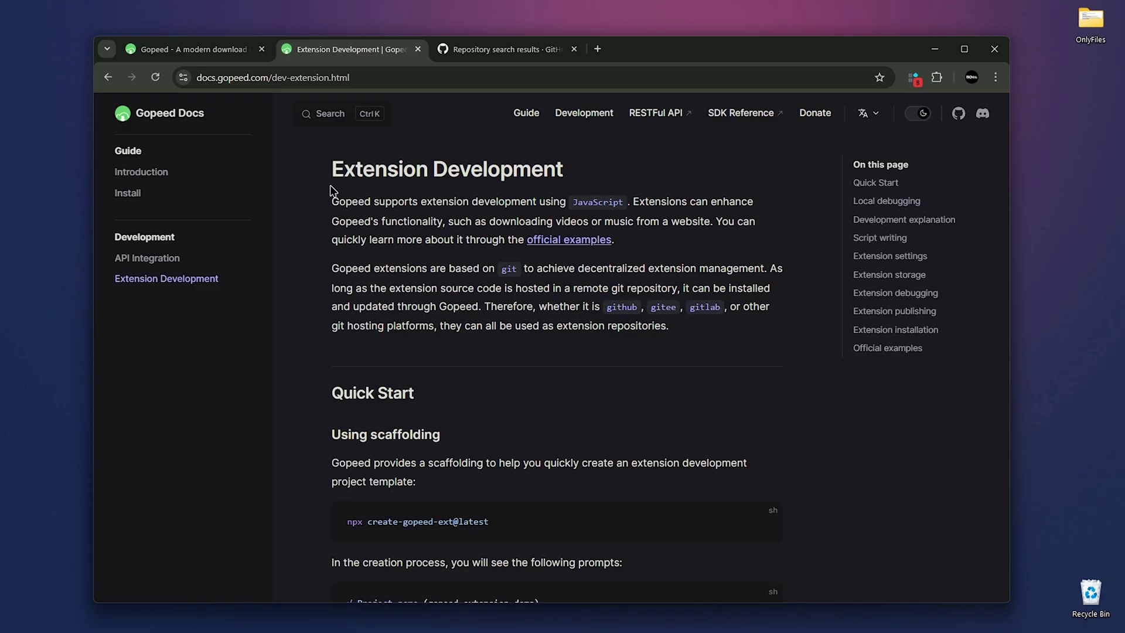
Go from the gopeed-extension search results to the gopeed-extension-youtube repo and select its description
left_click_drag(331, 170, 650, 203)
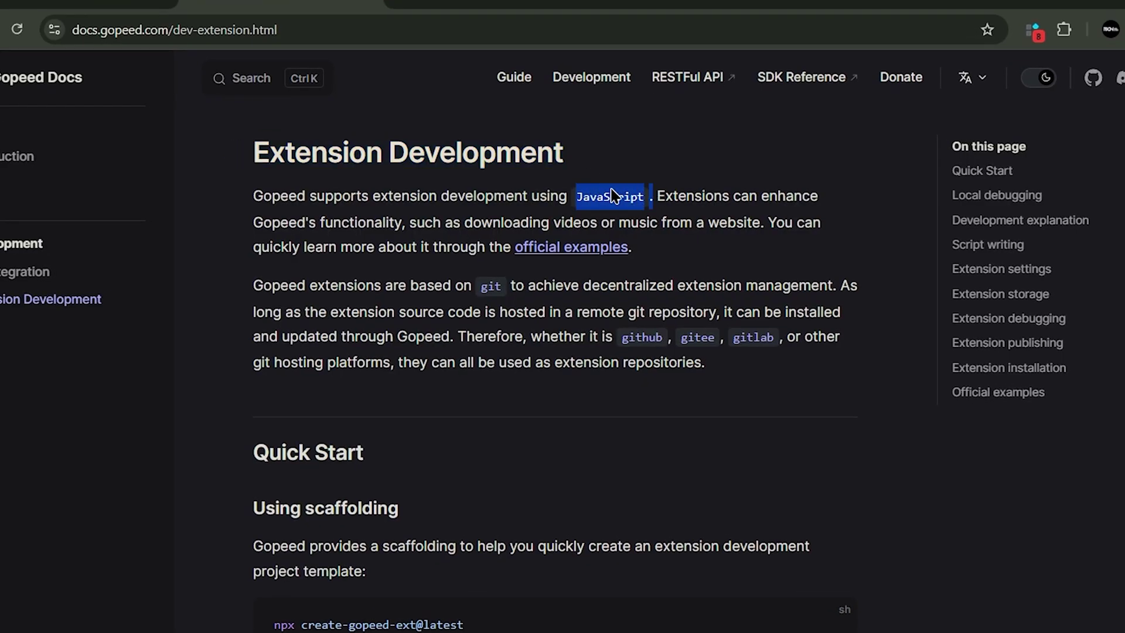
left_click(483, 19)
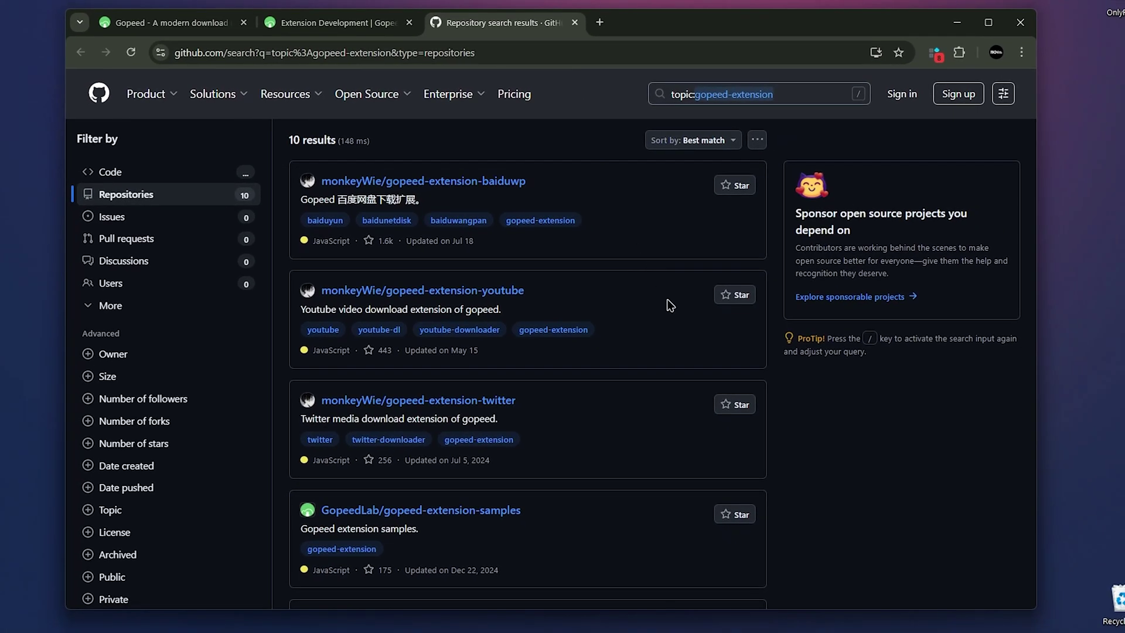
scroll(671, 305, "down", 10)
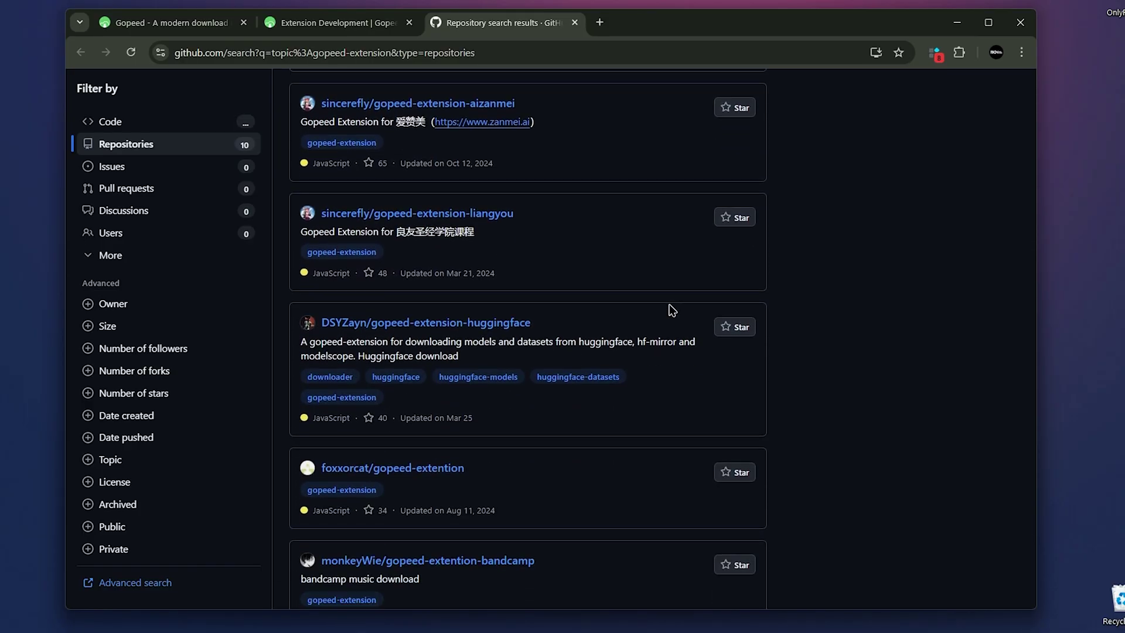
scroll(673, 310, "up", 10)
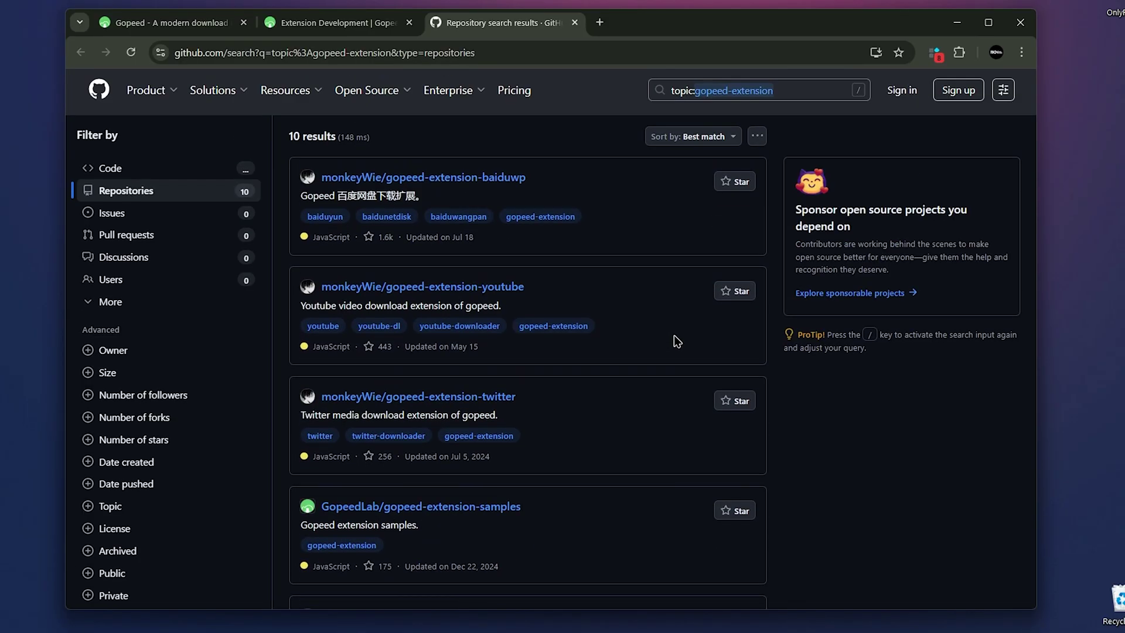
left_click(499, 299)
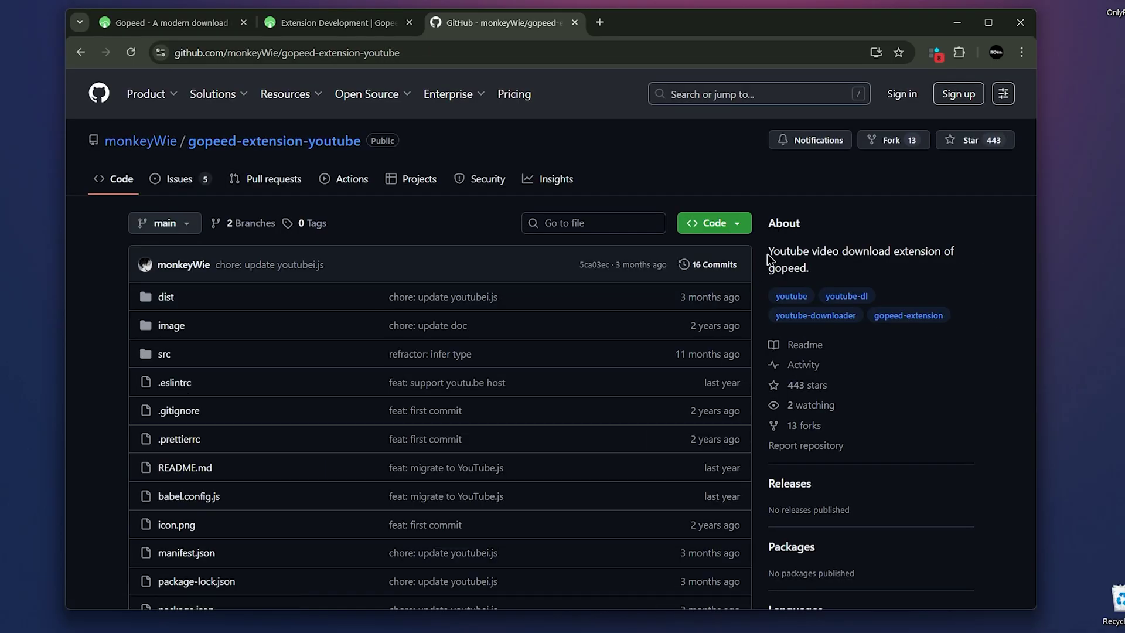
left_click_drag(766, 253, 931, 268)
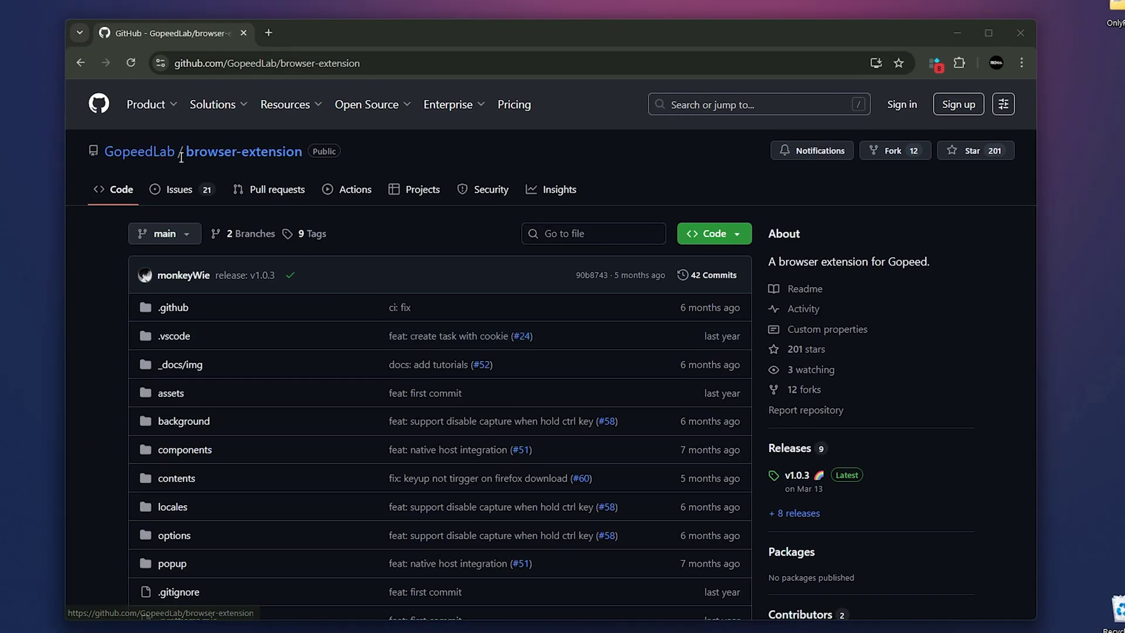
Scroll the browser-extension README and follow its install badge to the add-on store page
left_click_drag(184, 152, 292, 156)
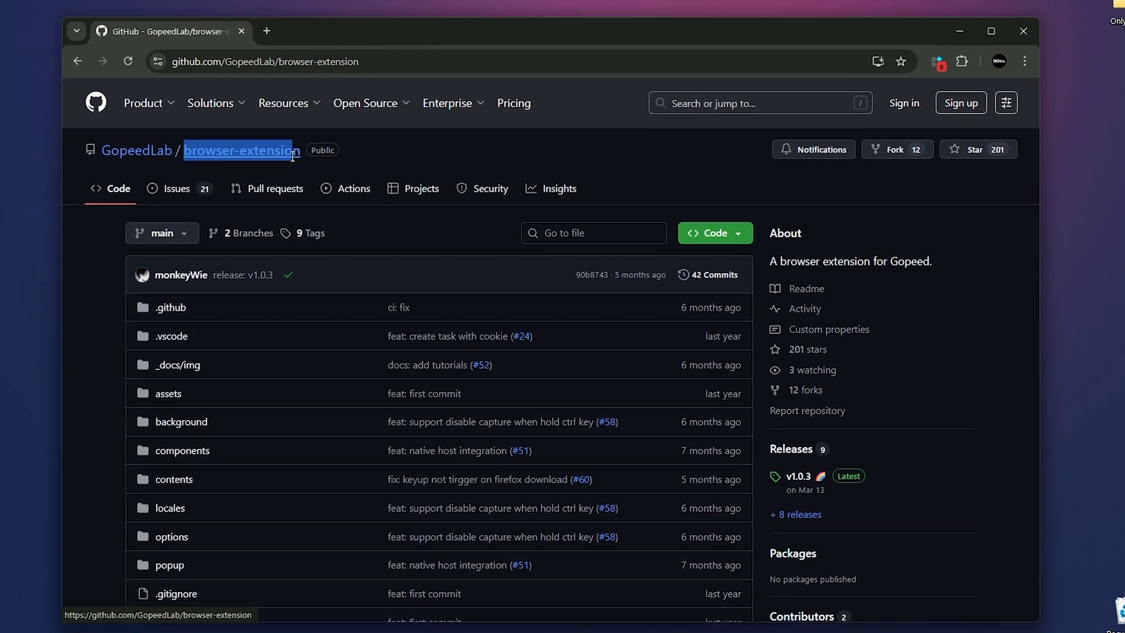
scroll(416, 272, "down", 10)
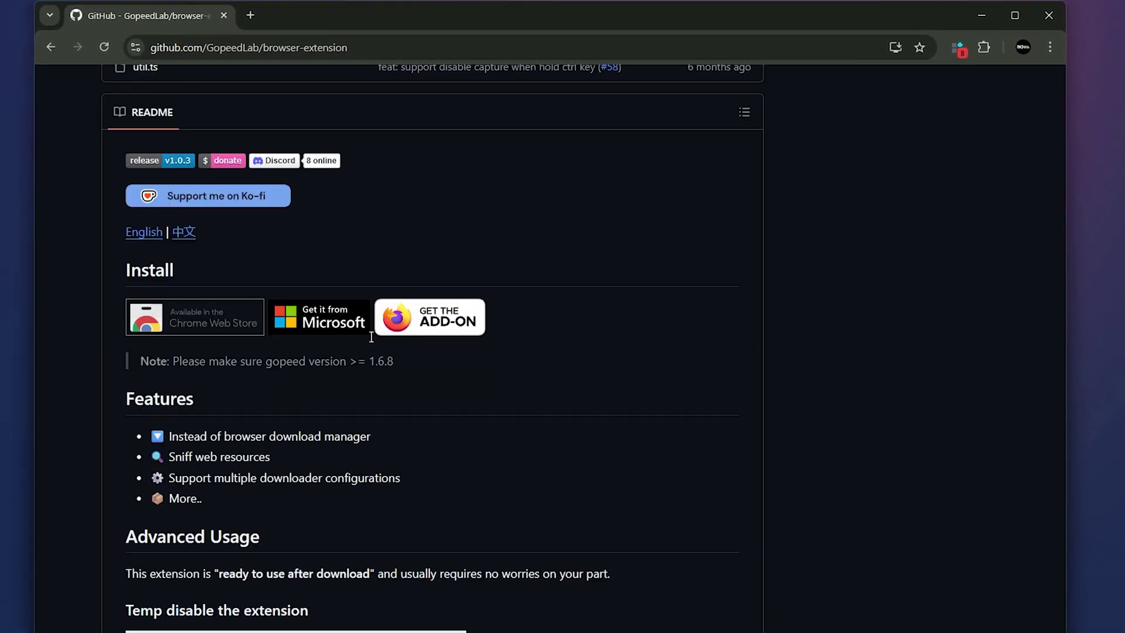
scroll(371, 337, "down", 1)
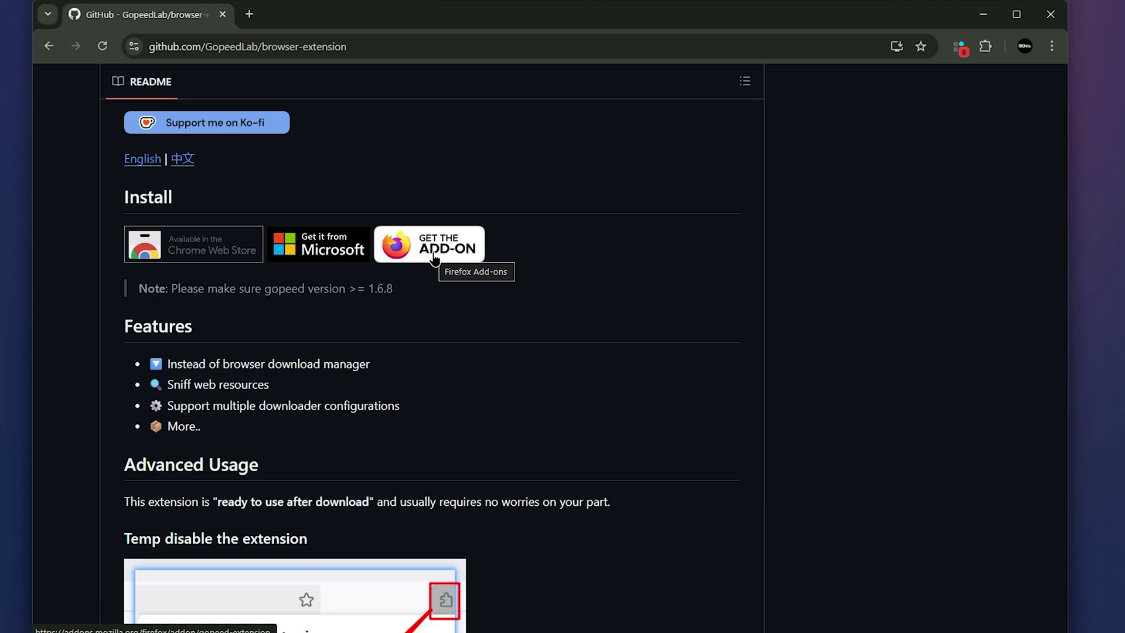
left_click(246, 253)
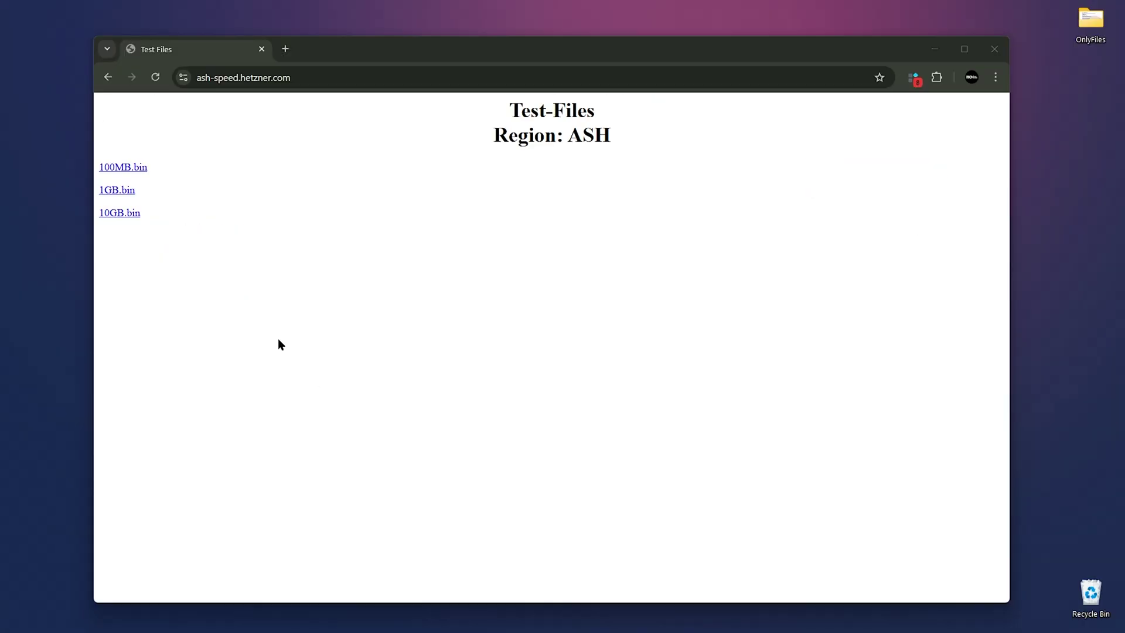
Send 100MB.bin from the Hetzner test page to Gopeed and start downloading it
left_click(139, 170)
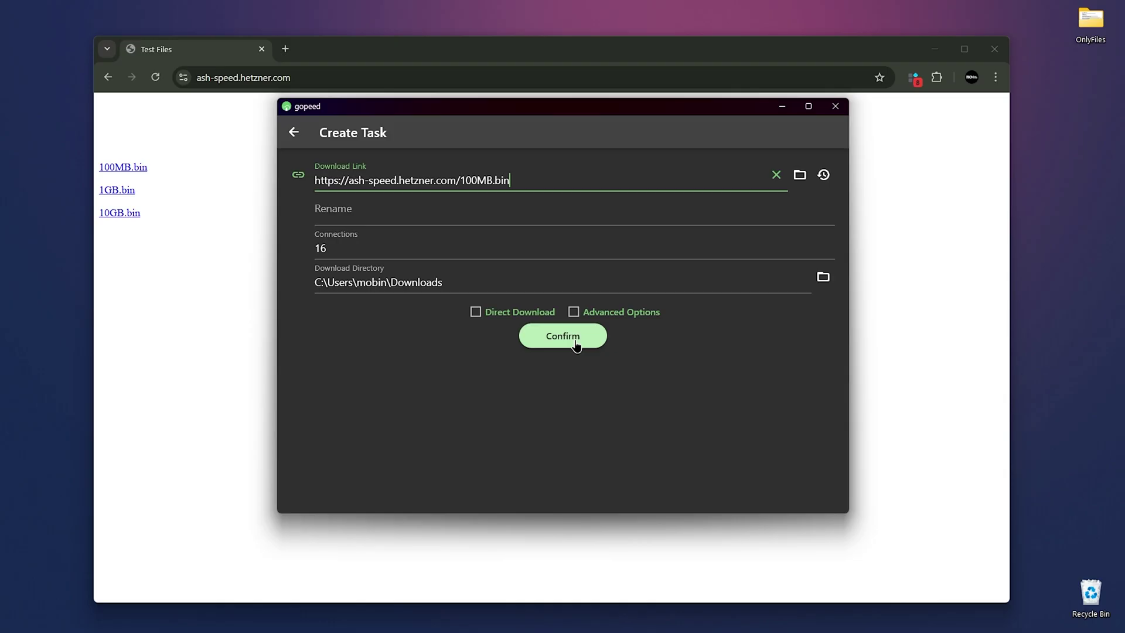
left_click(577, 349)
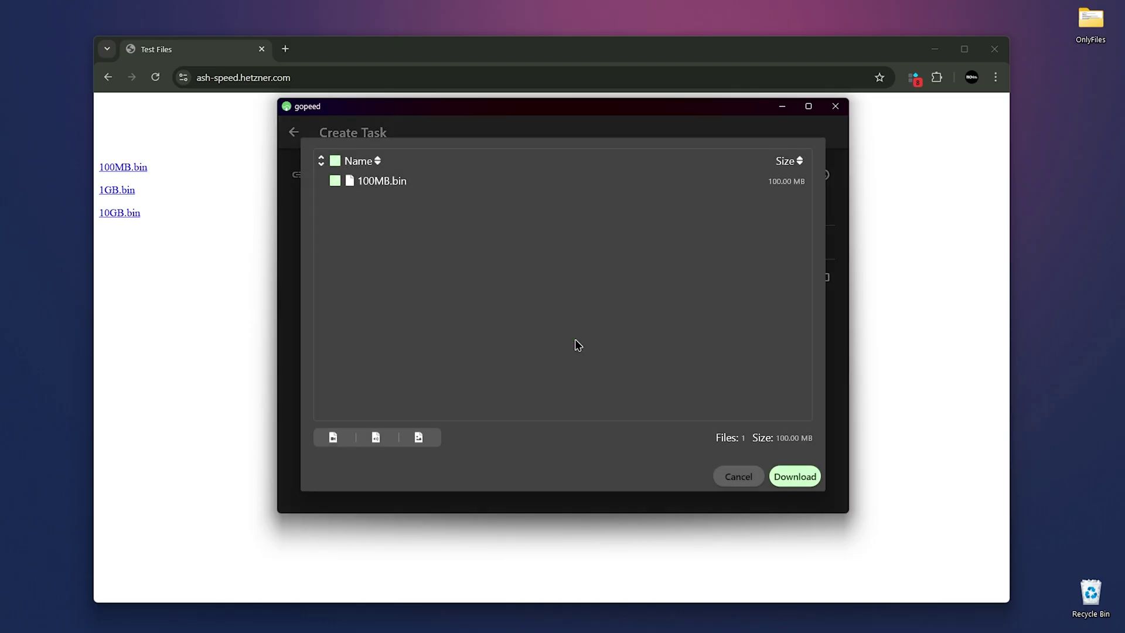
left_click(795, 477)
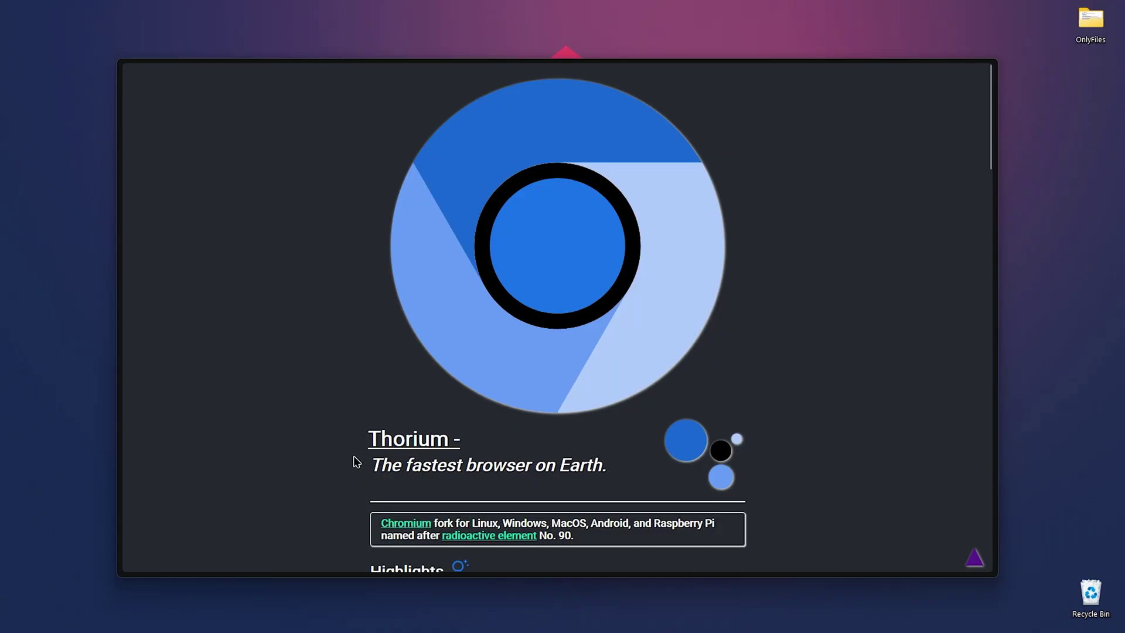
left_click_drag(364, 439, 475, 448)
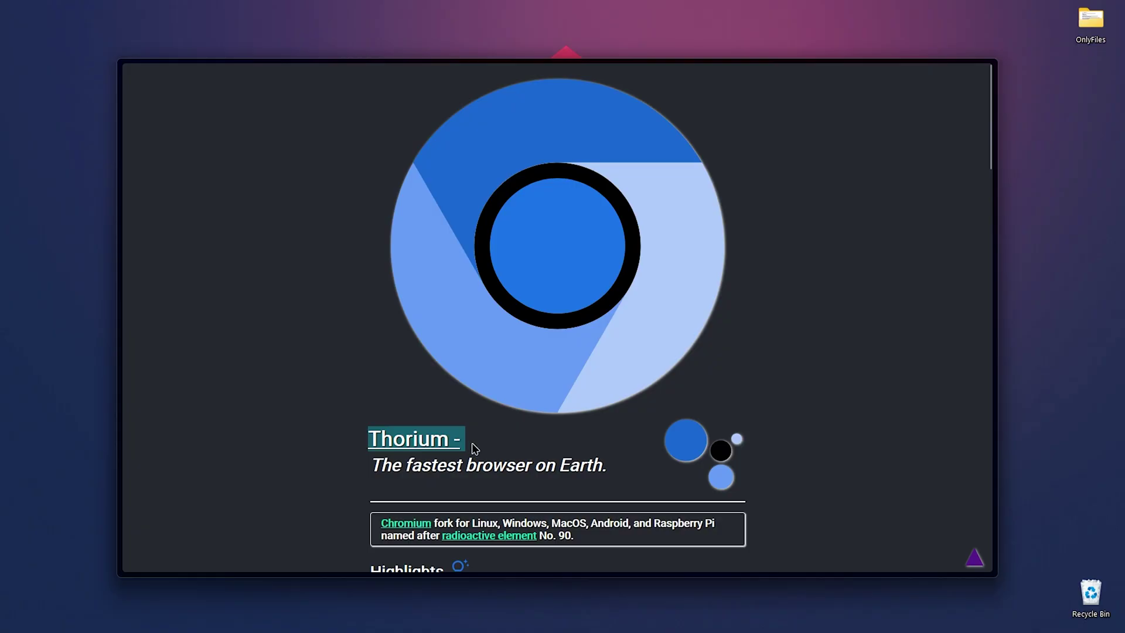
scroll(474, 448, "down", 3)
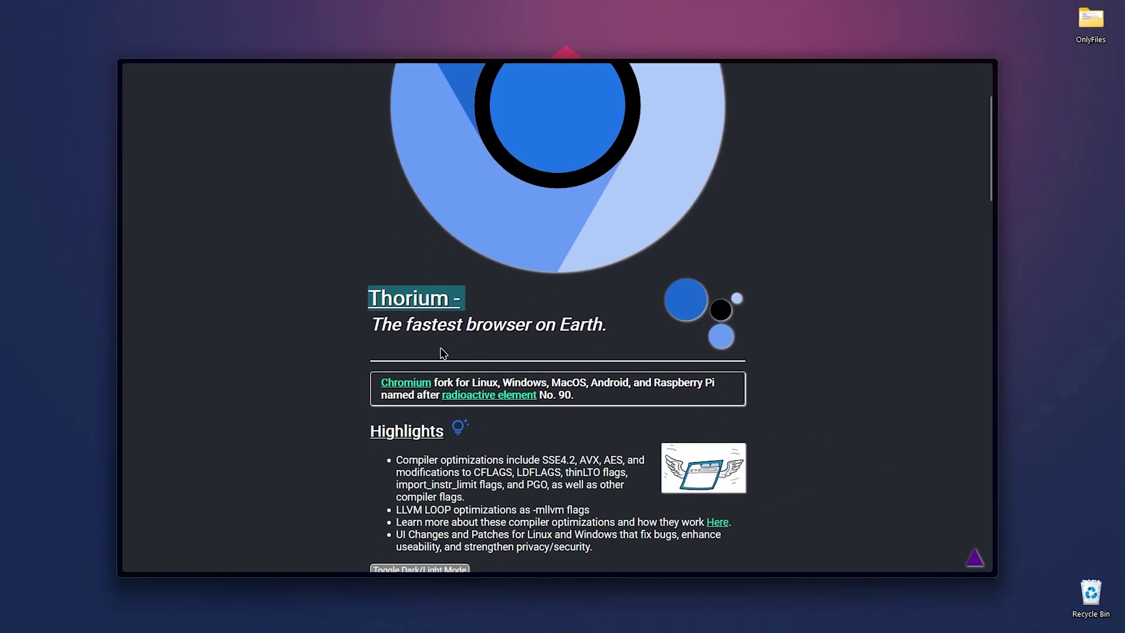
double_click(436, 324)
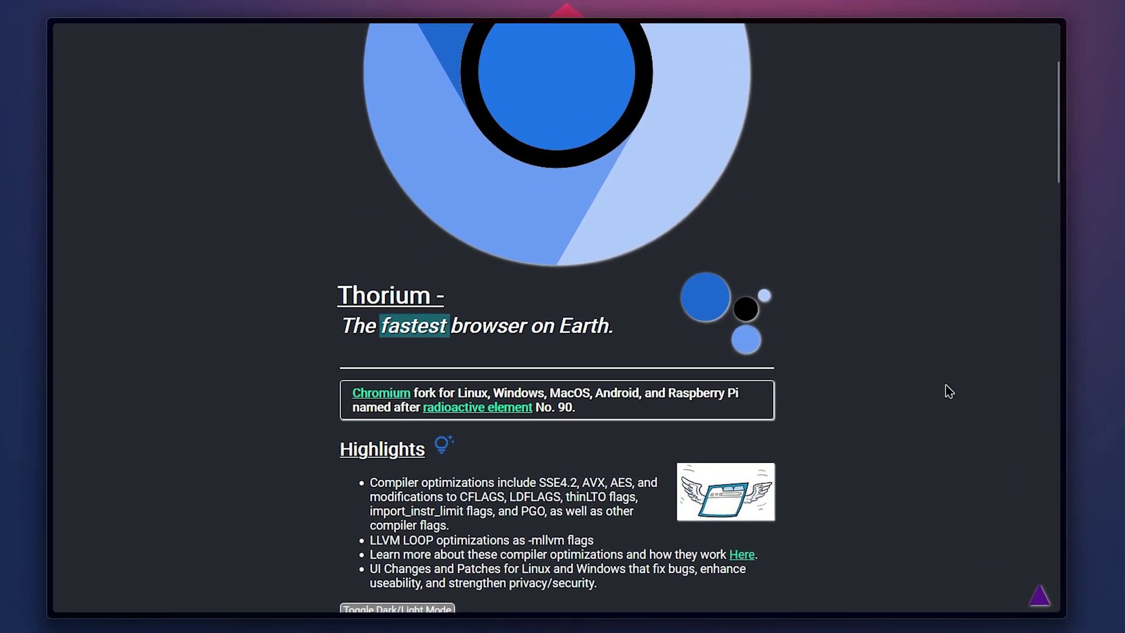
scroll(949, 391, "down", 5)
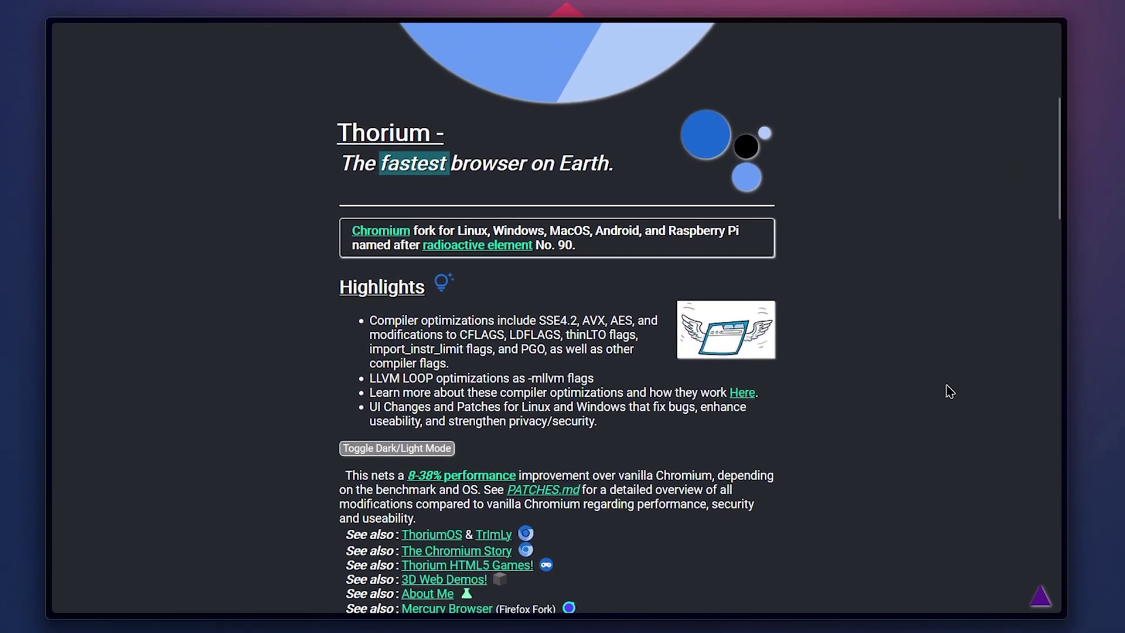
left_click_drag(372, 158, 485, 158)
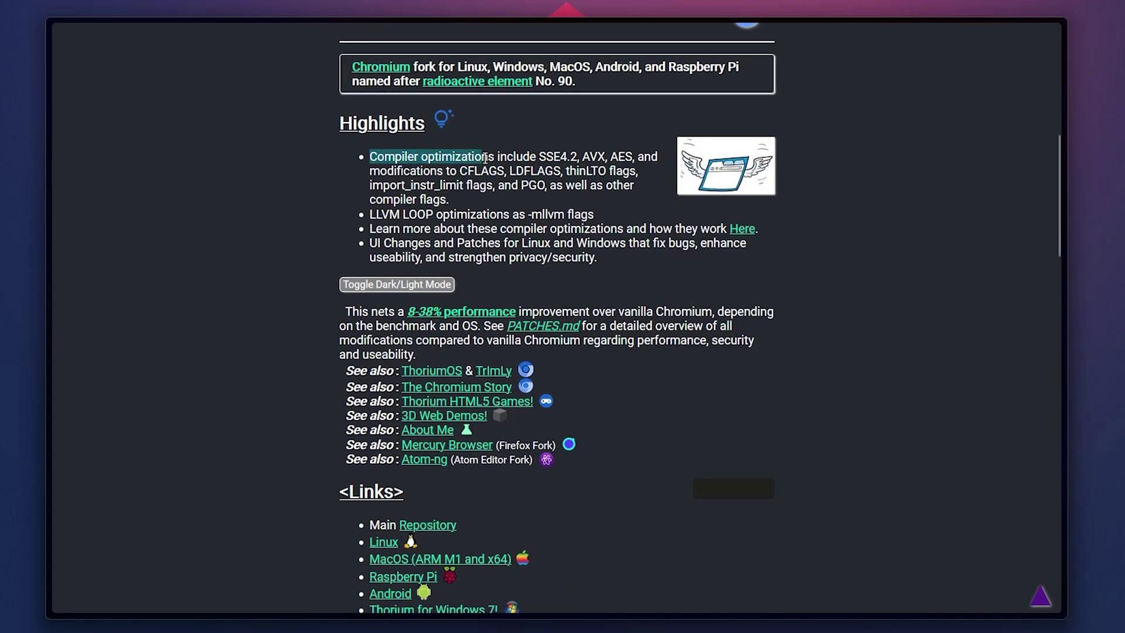
left_click_drag(407, 310, 516, 310)
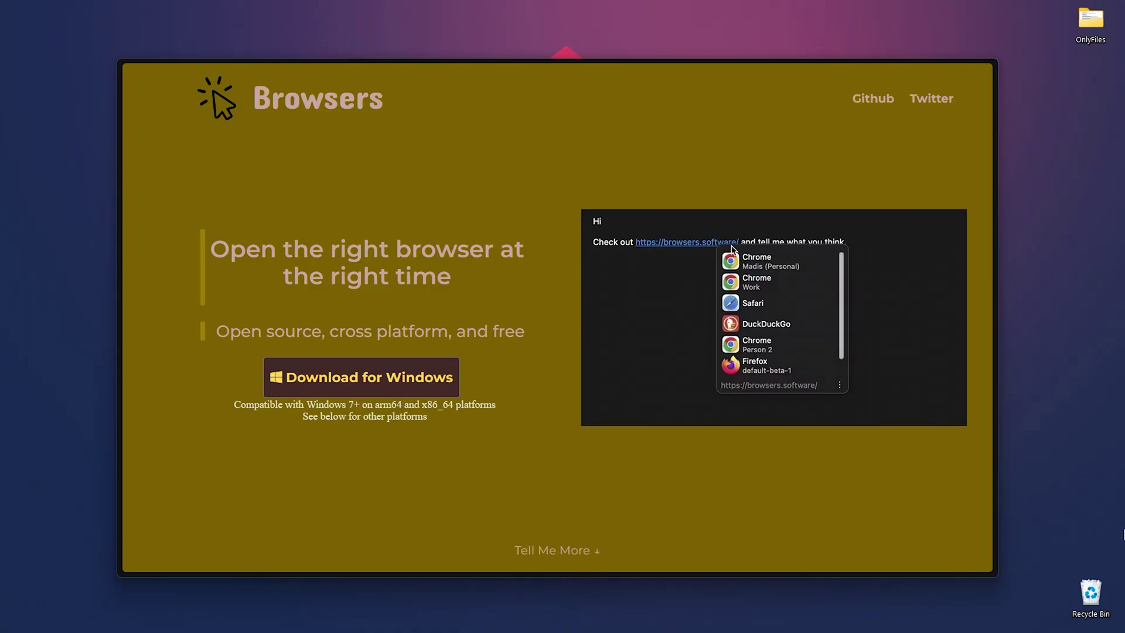
Scroll the Browsers site overview and highlight the supported apps list, Figma through Zoom
scroll(733, 516, "down", 5)
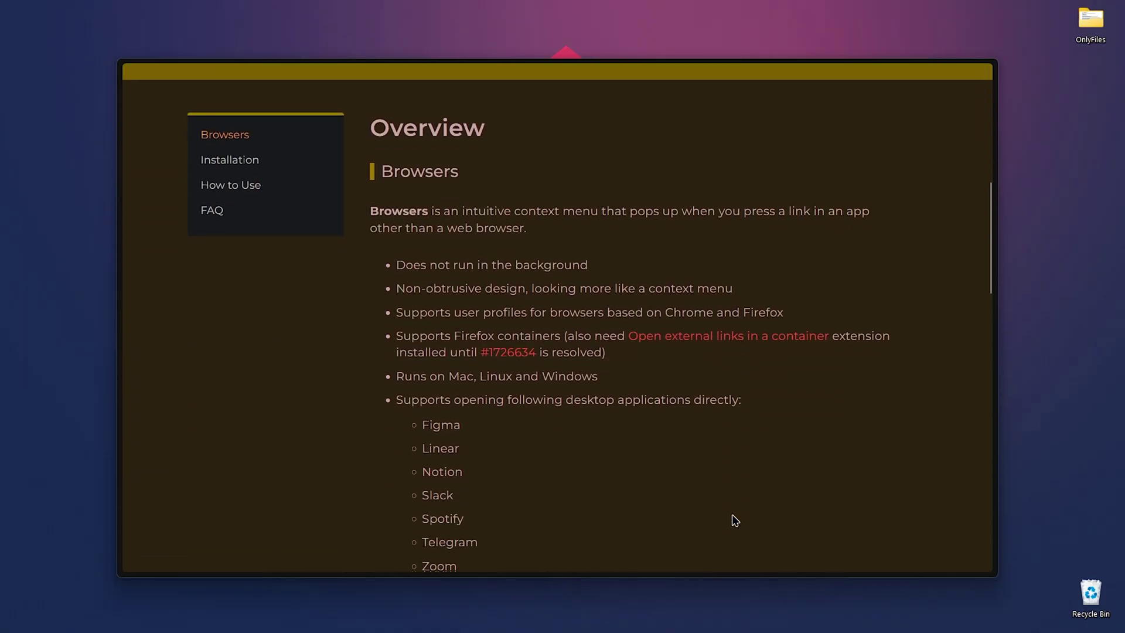
scroll(734, 520, "down", 1)
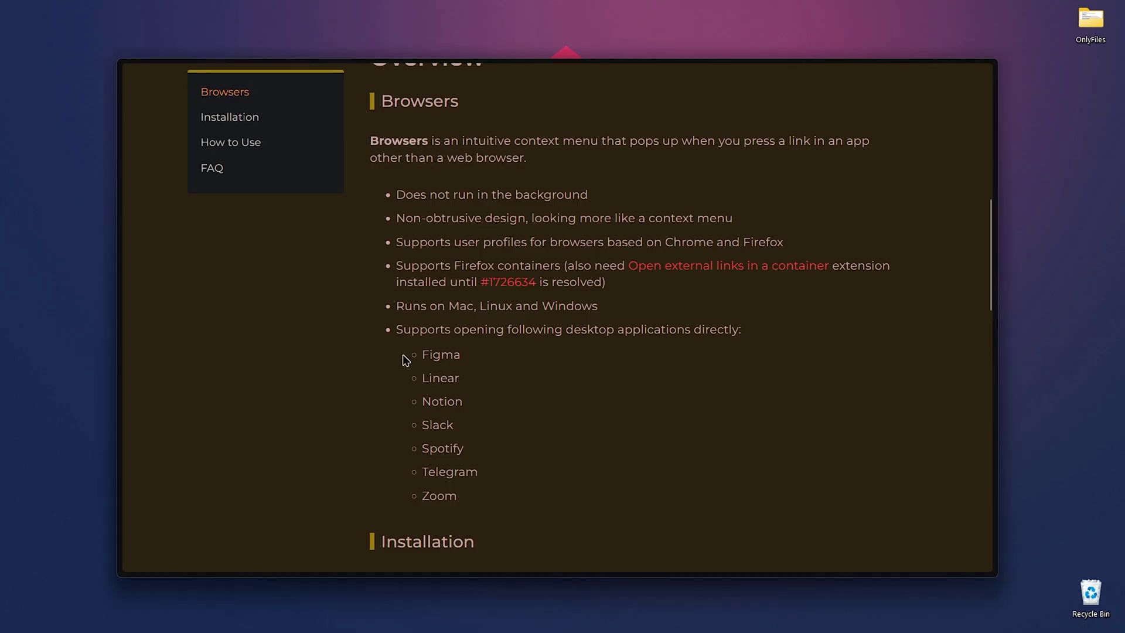
left_click_drag(403, 355, 495, 497)
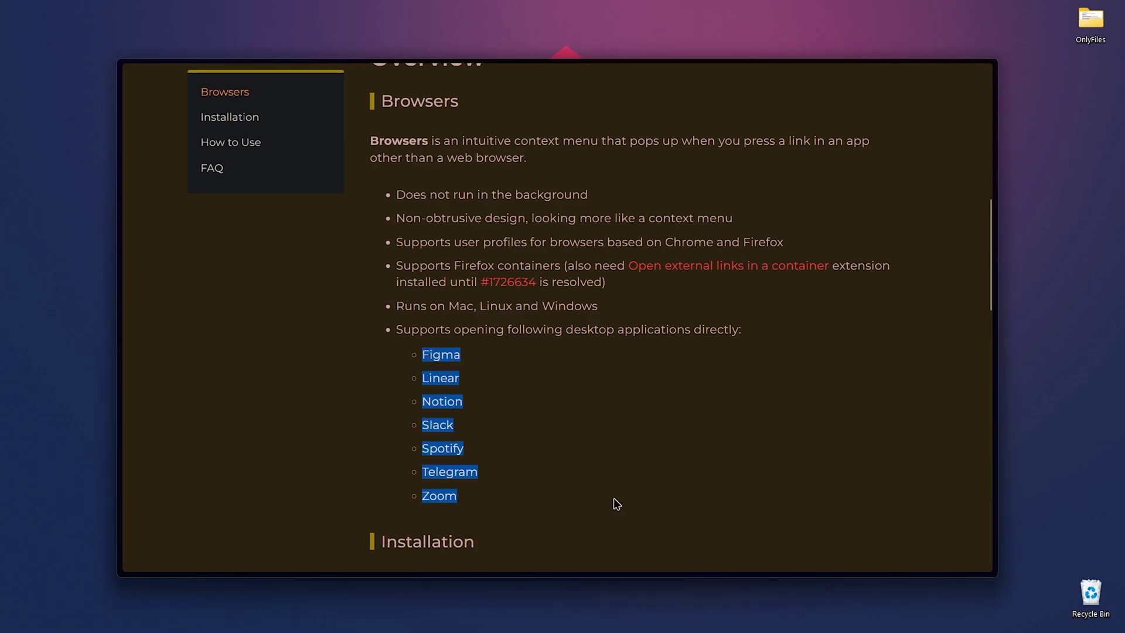
scroll(616, 504, "up", 6)
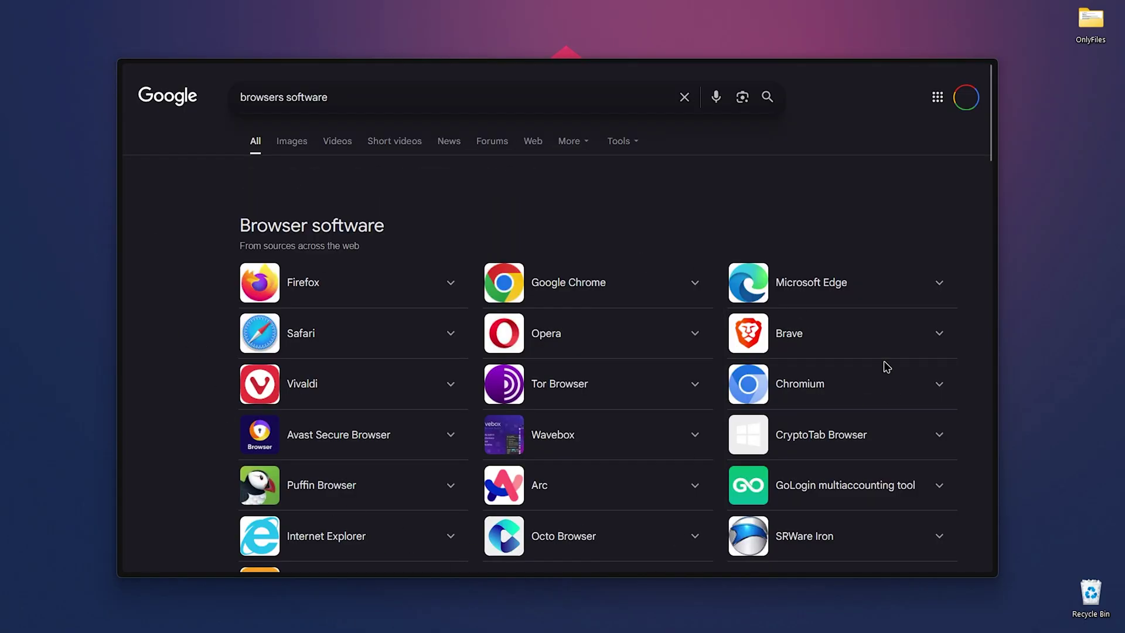
Expand the Firefox, Google Chrome, Brave and Tor Browser entries' details
left_click(448, 288)
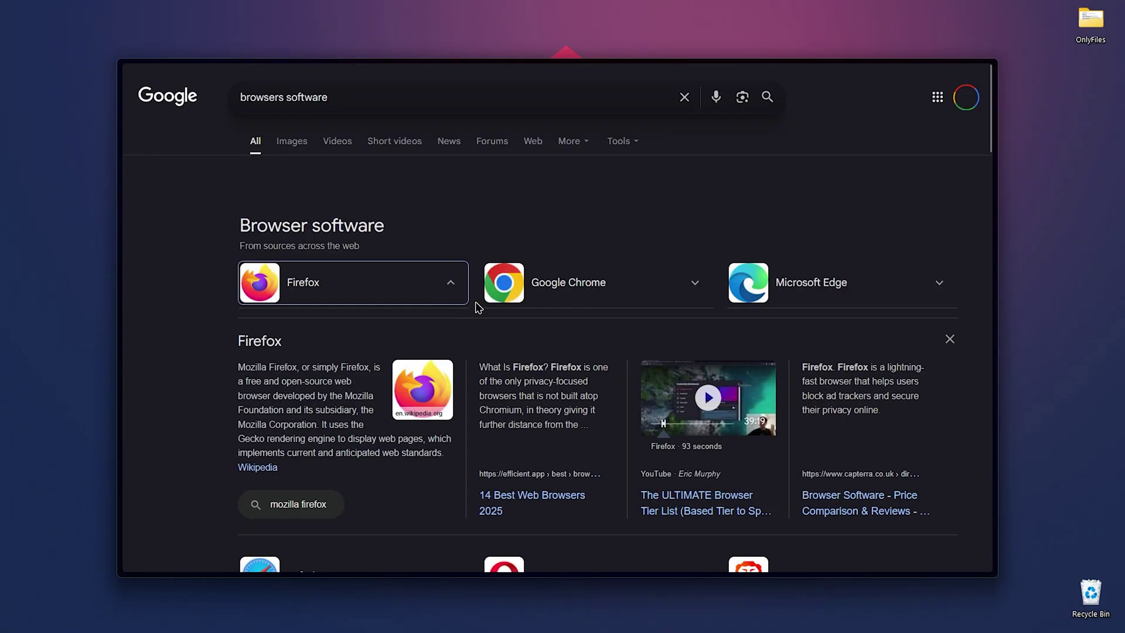
left_click(697, 283)
left_click(938, 369)
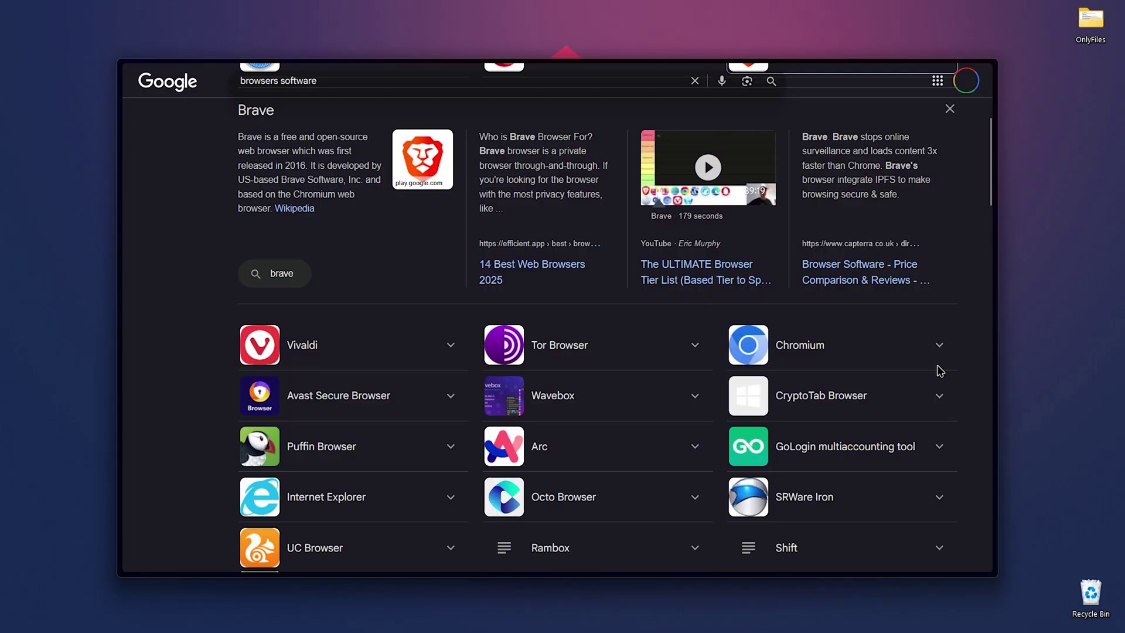
left_click(696, 346)
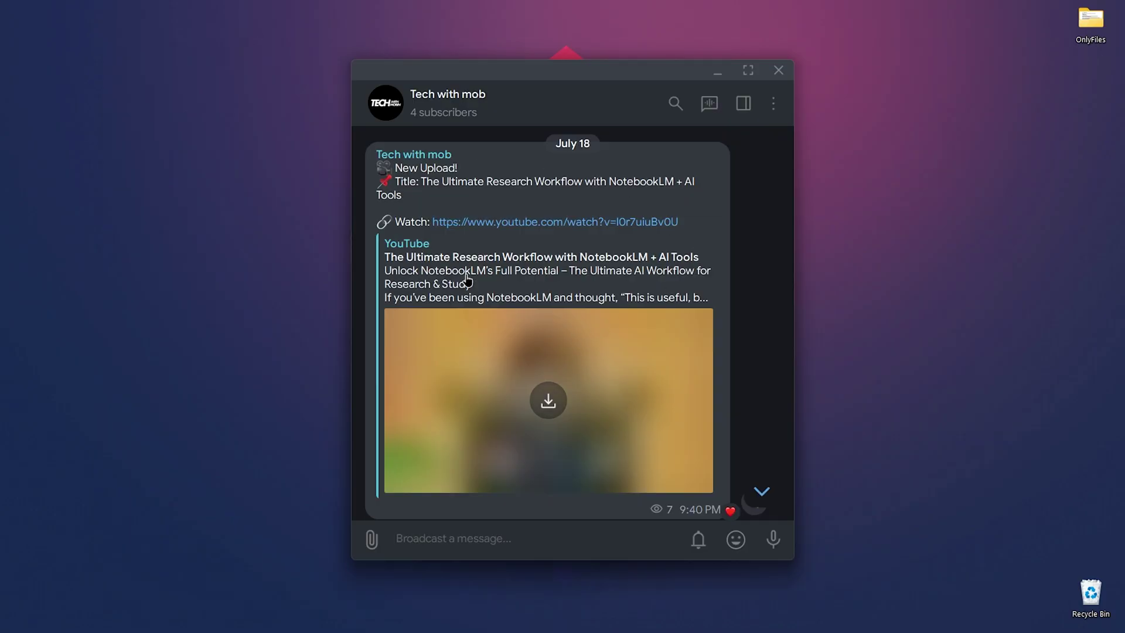
Open the post's YouTube link through the browser chooser, first in Zen Browser, then another browser
left_click(566, 229)
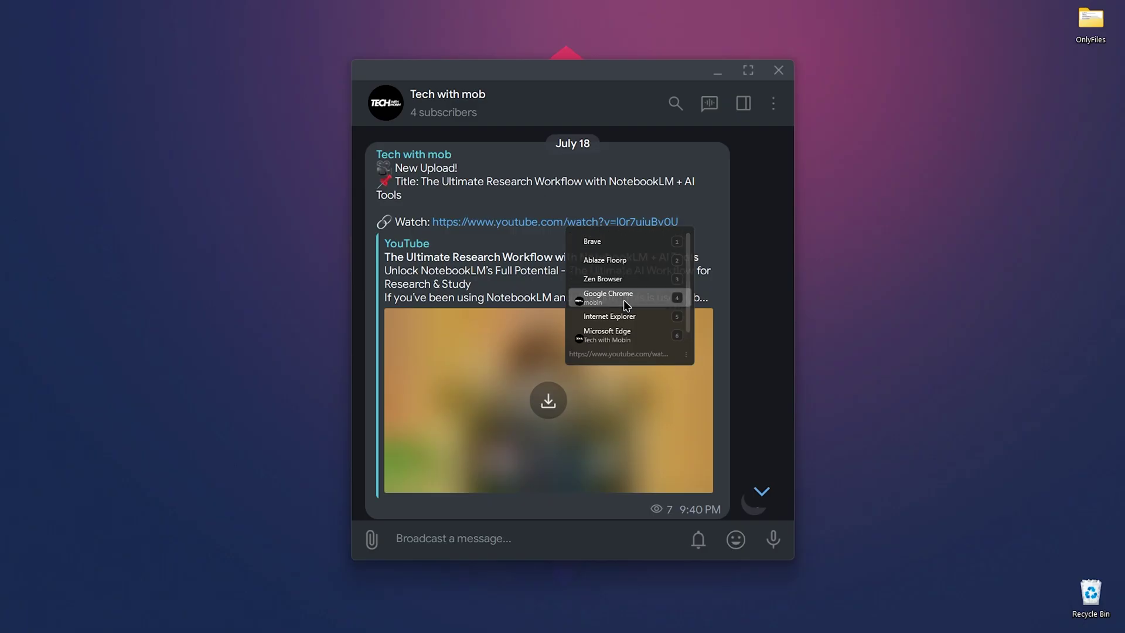
scroll(625, 310, "down", 1)
scroll(631, 336, "up", 1)
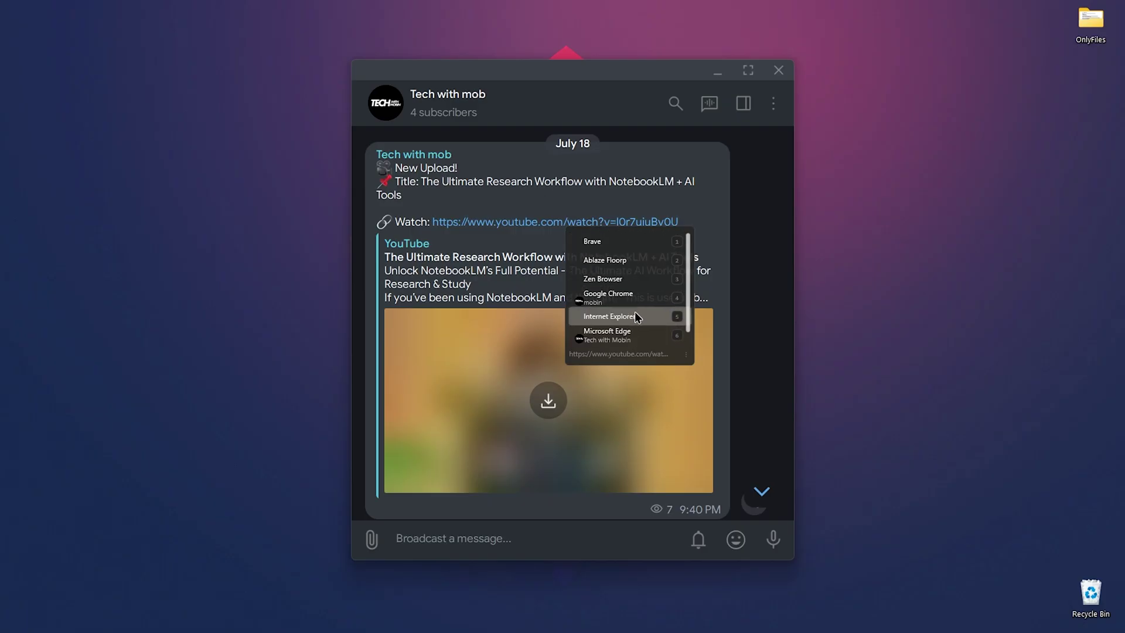
left_click(640, 278)
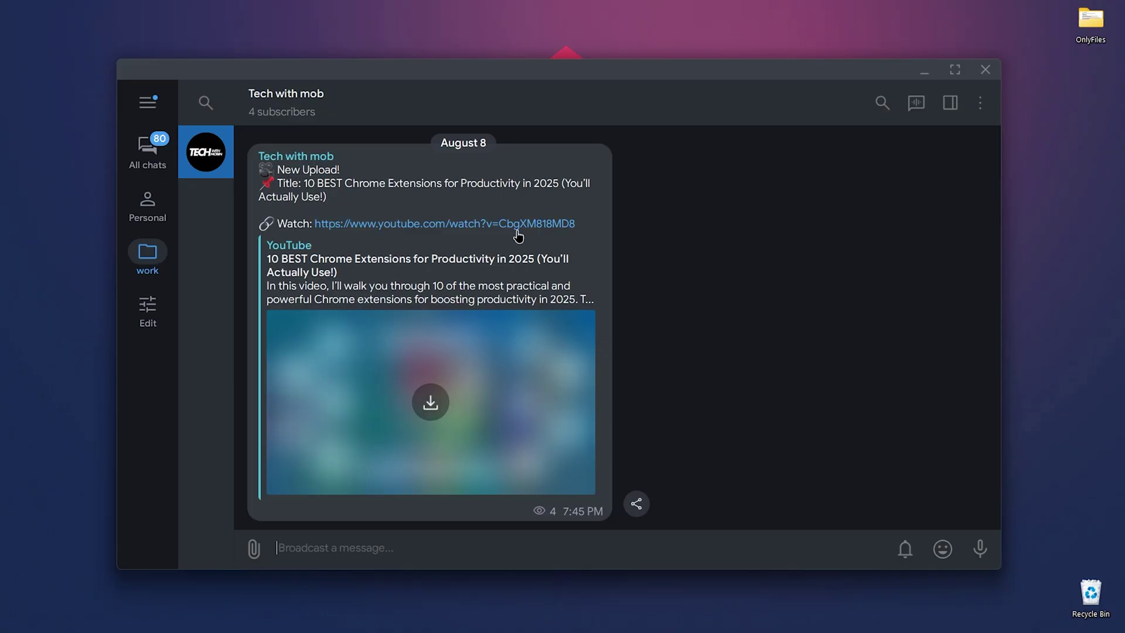
left_click(517, 229)
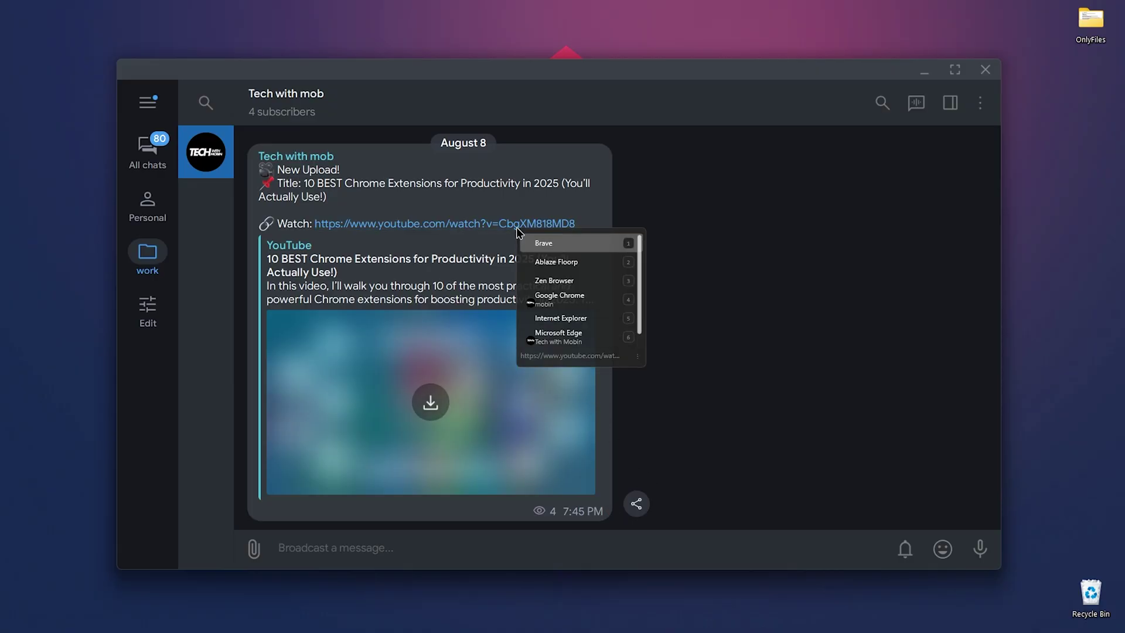
left_click(612, 296)
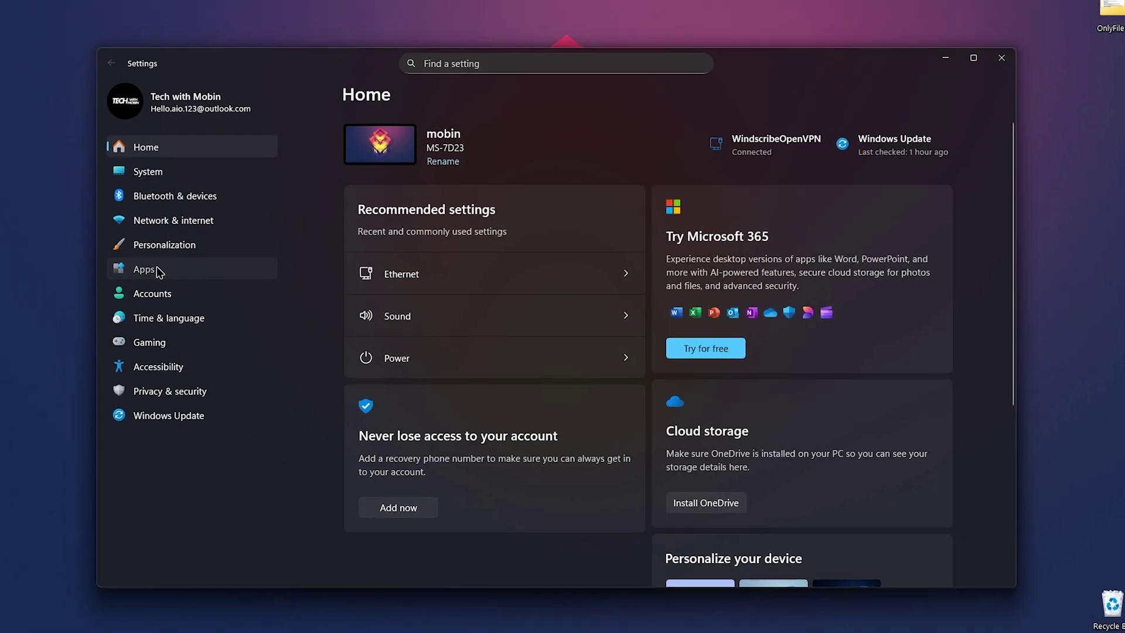
Navigate through Apps and Default apps to the Browsers entry's link defaults
left_click(155, 268)
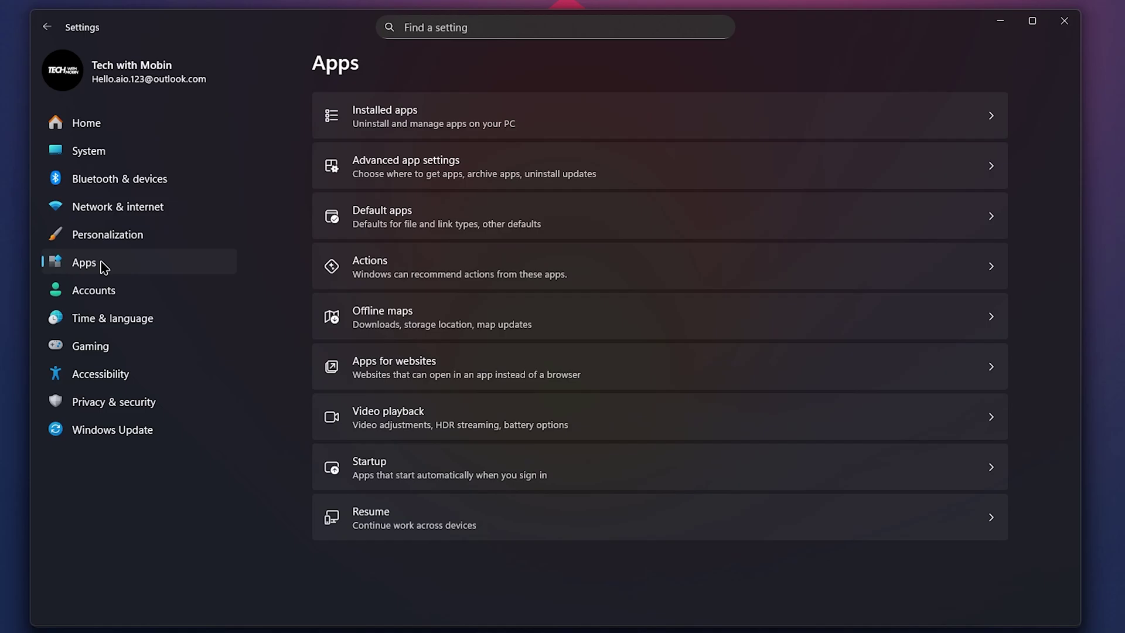
left_click(397, 229)
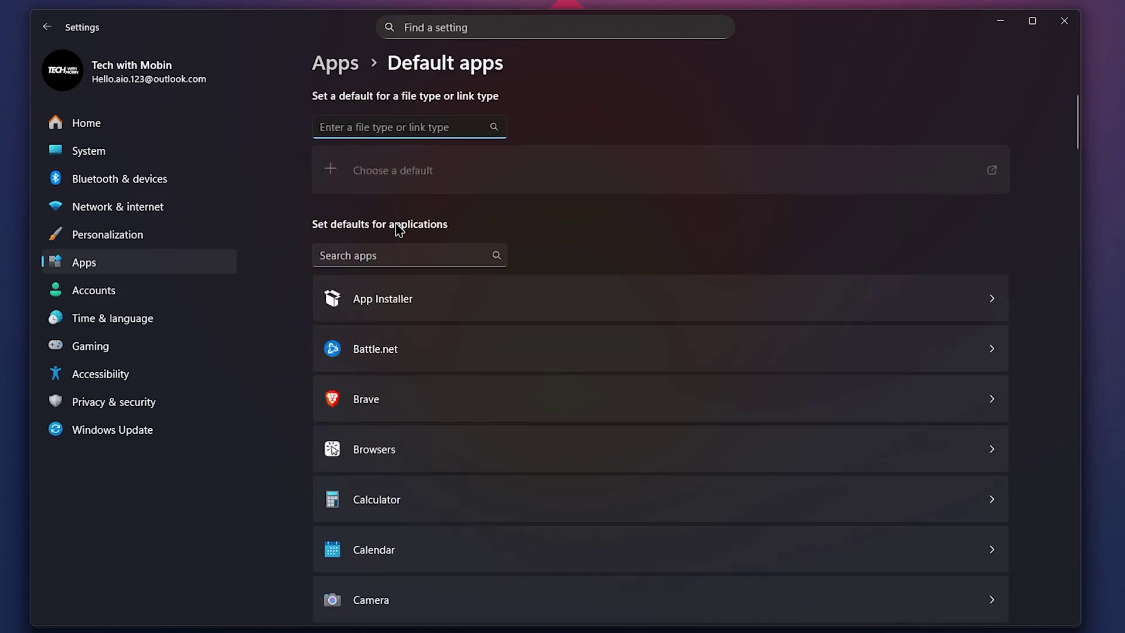
left_click(478, 463)
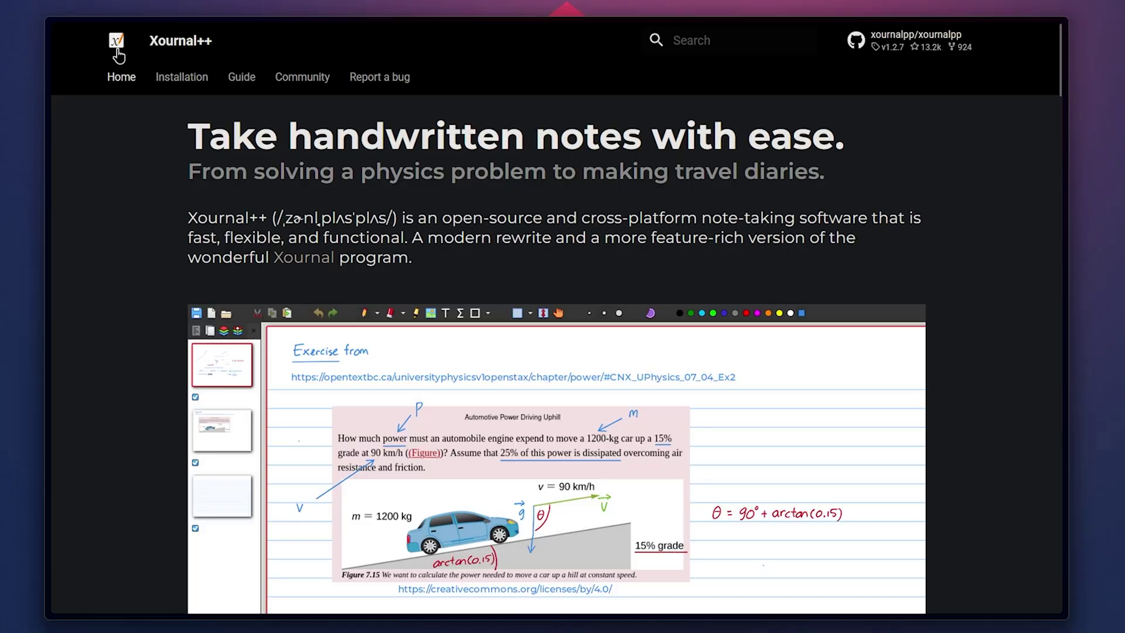
Highlight the Xournal++ site title and the word 'handwritten', then scroll toward Download Xournal++
triple_click(223, 53)
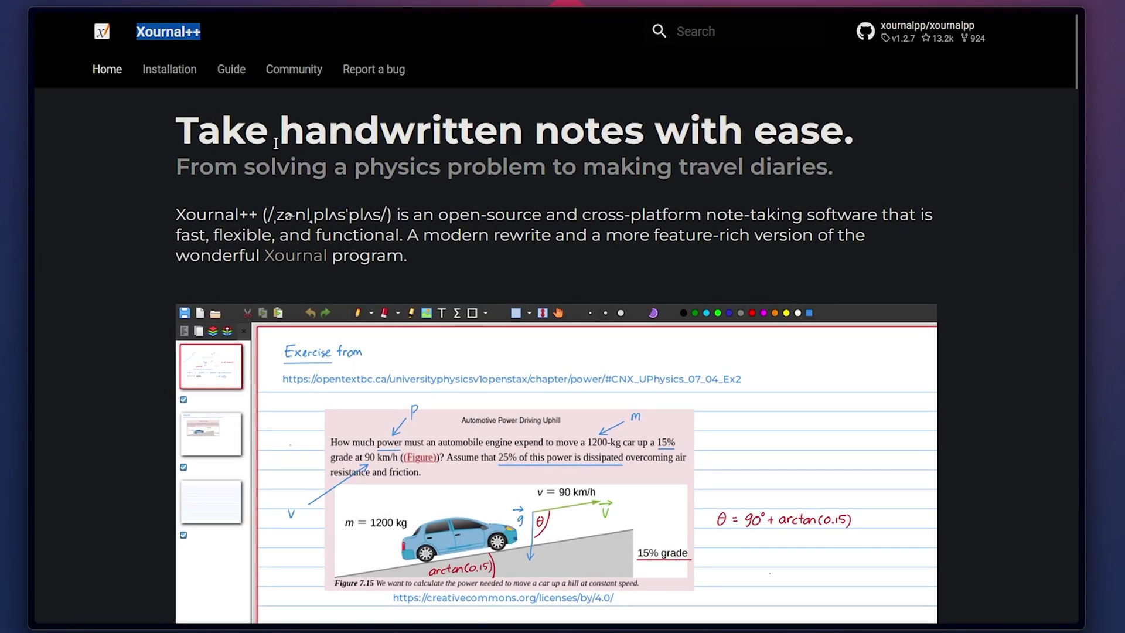
left_click_drag(280, 132, 530, 132)
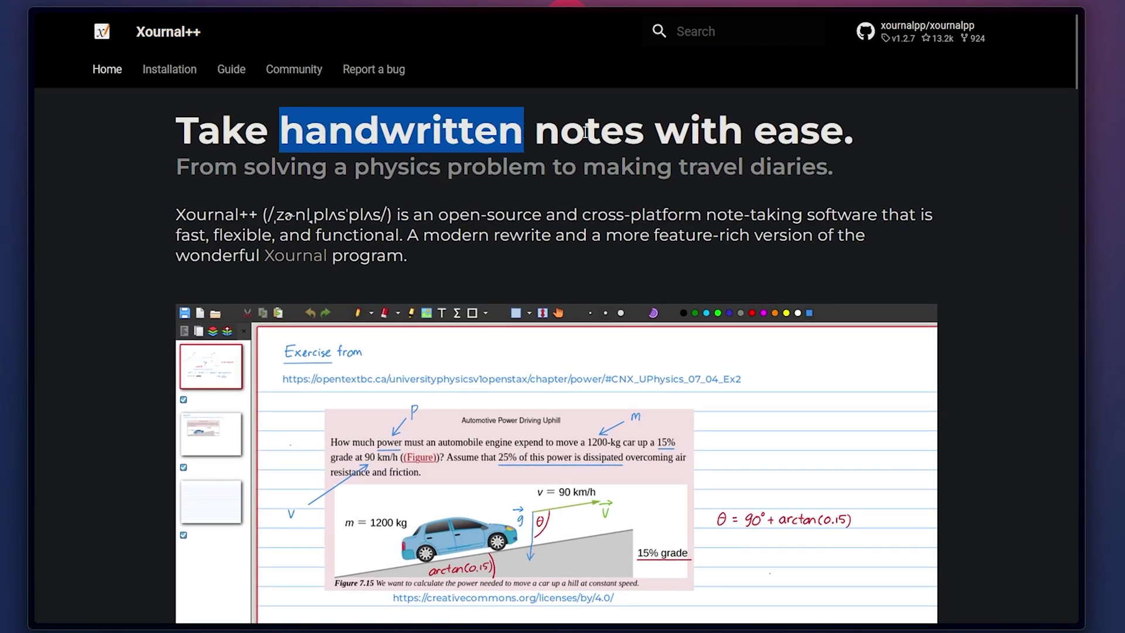
scroll(1068, 464, "down", 10)
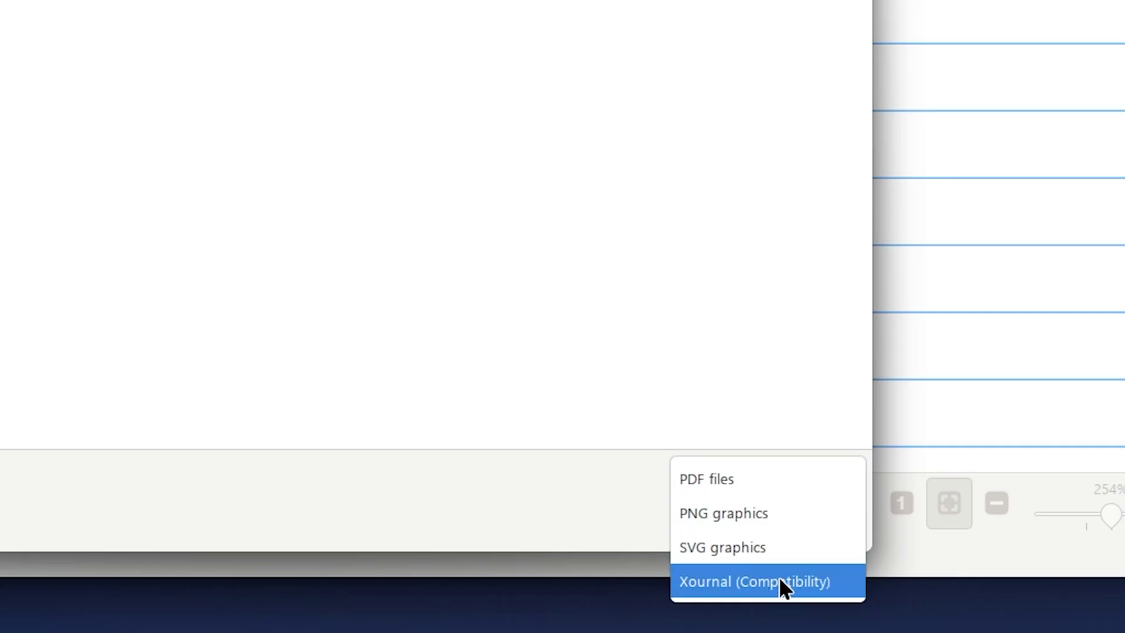
Dismiss the export file-type list to return to the blank lined Unsaved Document
key("Escape")
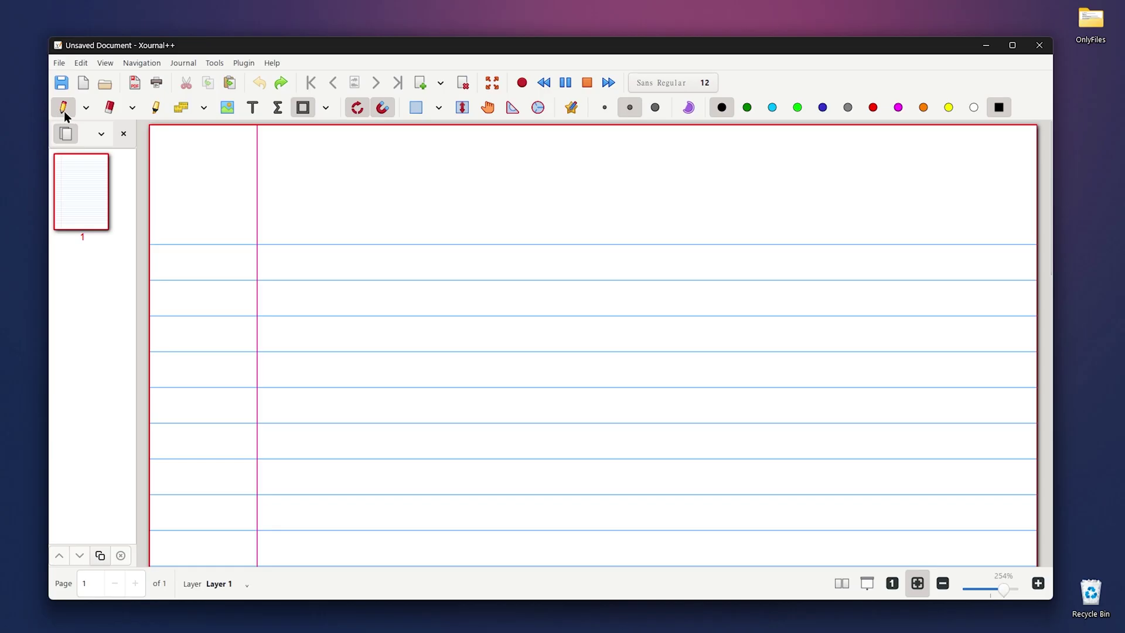
Sketch a closed red loop on the ruled page and a black pen stroke inside it
left_click(83, 110)
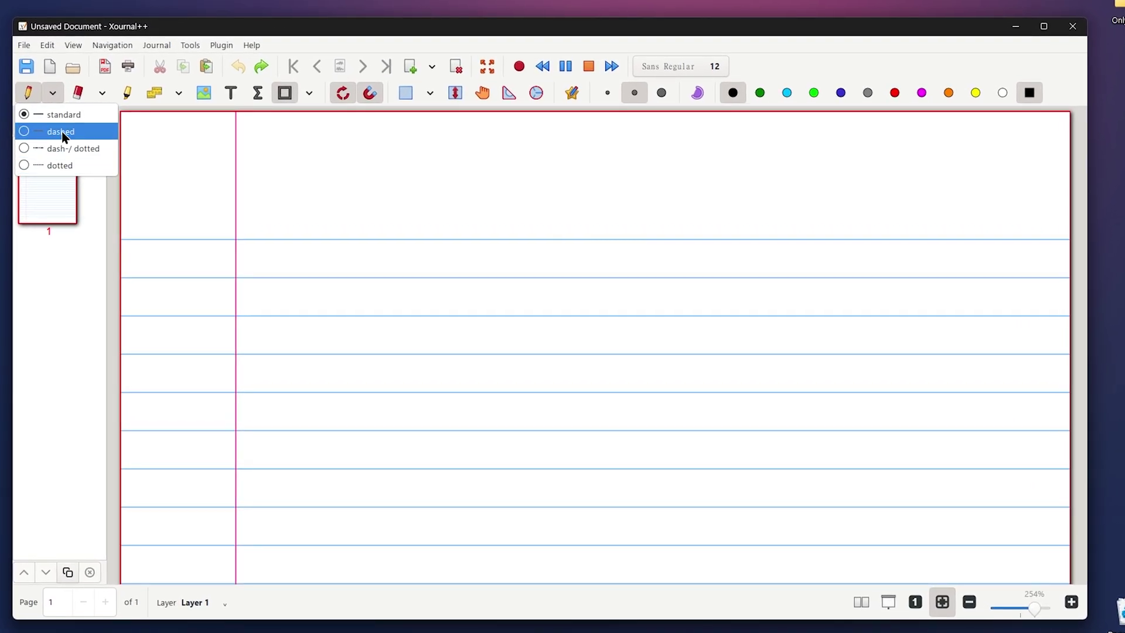
left_click(58, 94)
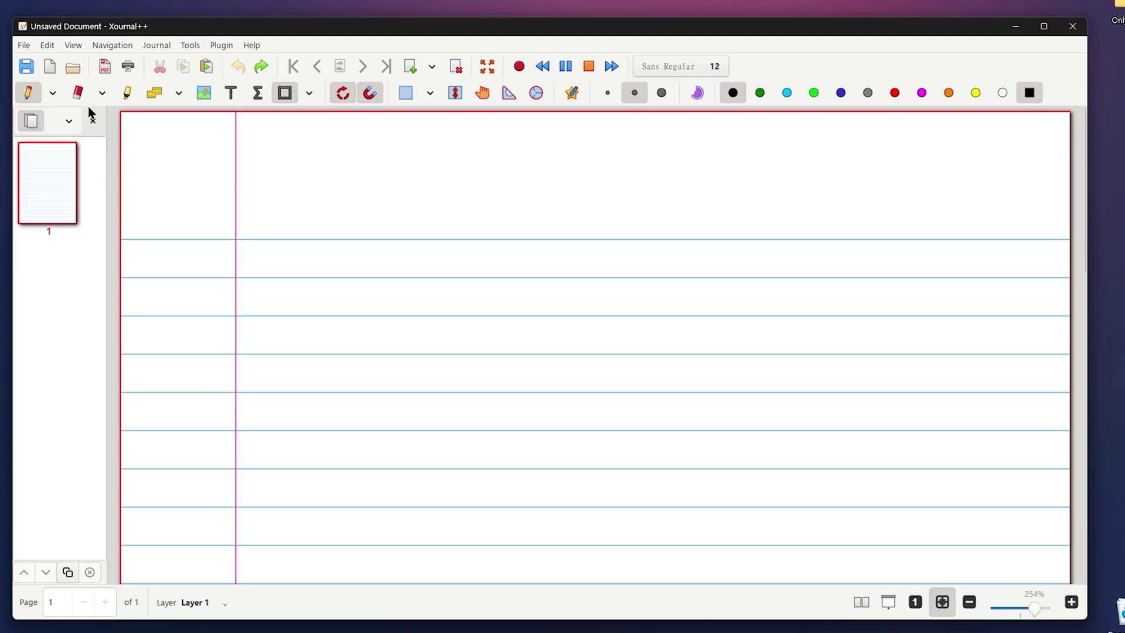
left_click(28, 93)
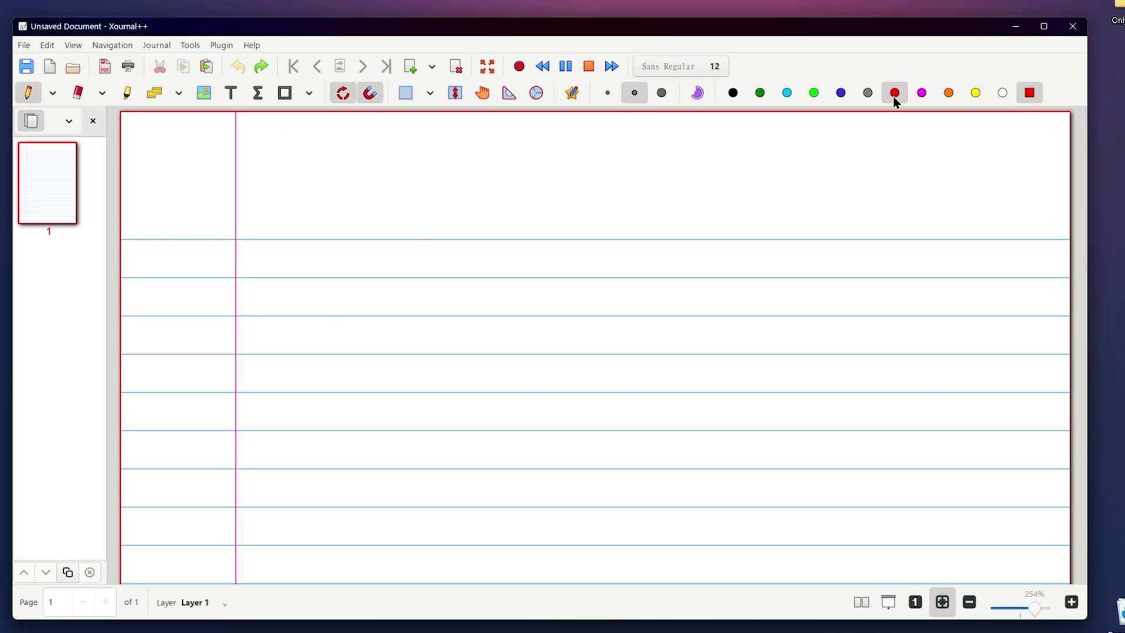
mouse_move(512, 234)
left_mouse_down()
mouse_move(748, 223)
mouse_move(829, 269)
mouse_move(781, 350)
mouse_move(591, 354)
mouse_move(502, 299)
left_mouse_up()
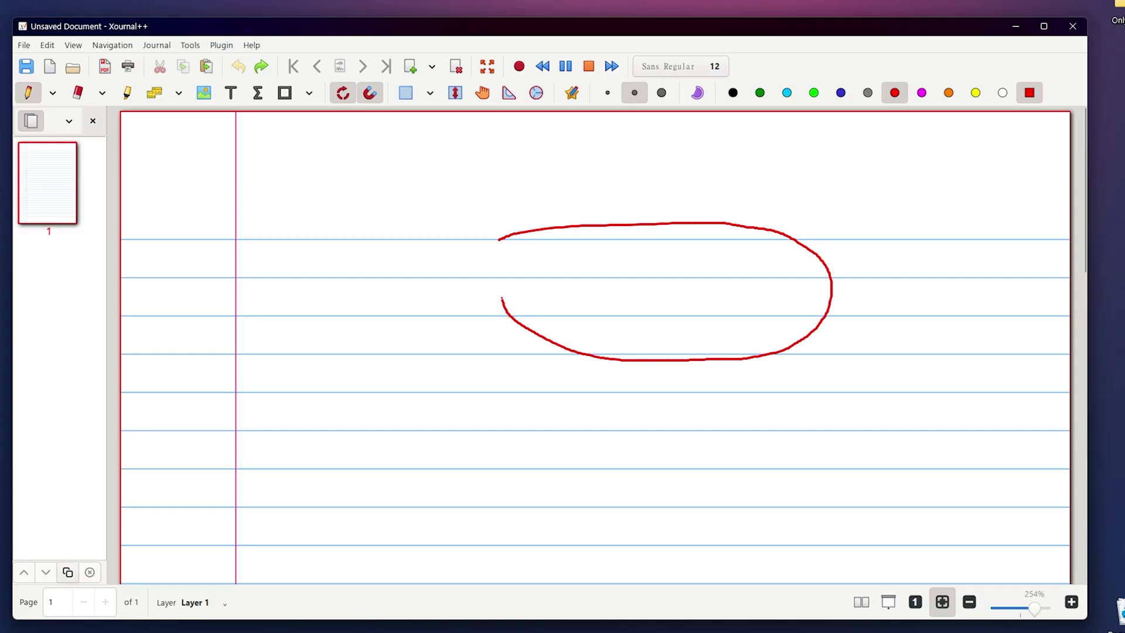
left_click_drag(500, 239, 499, 239)
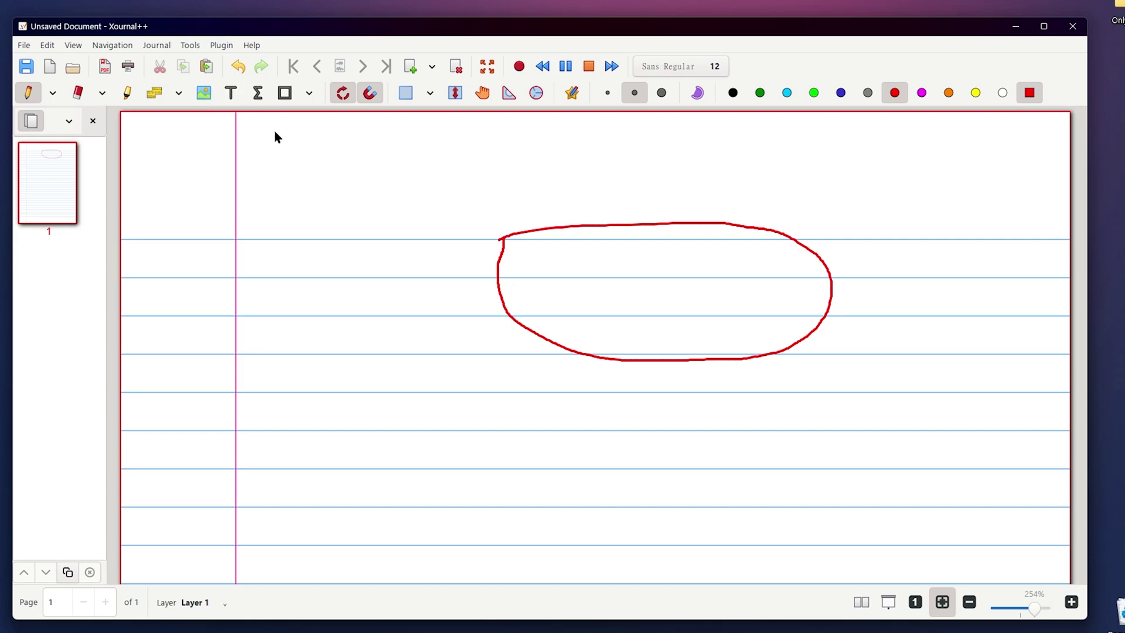
left_click(733, 93)
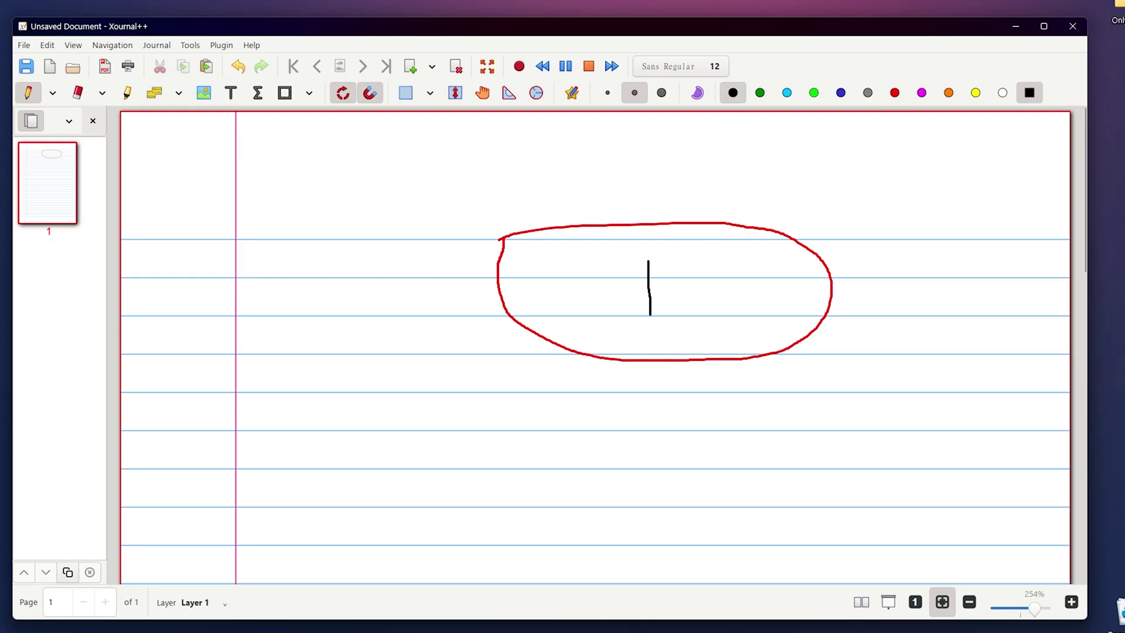
mouse_move(648, 262)
left_mouse_down()
mouse_move(713, 283)
mouse_move(650, 314)
left_mouse_up()
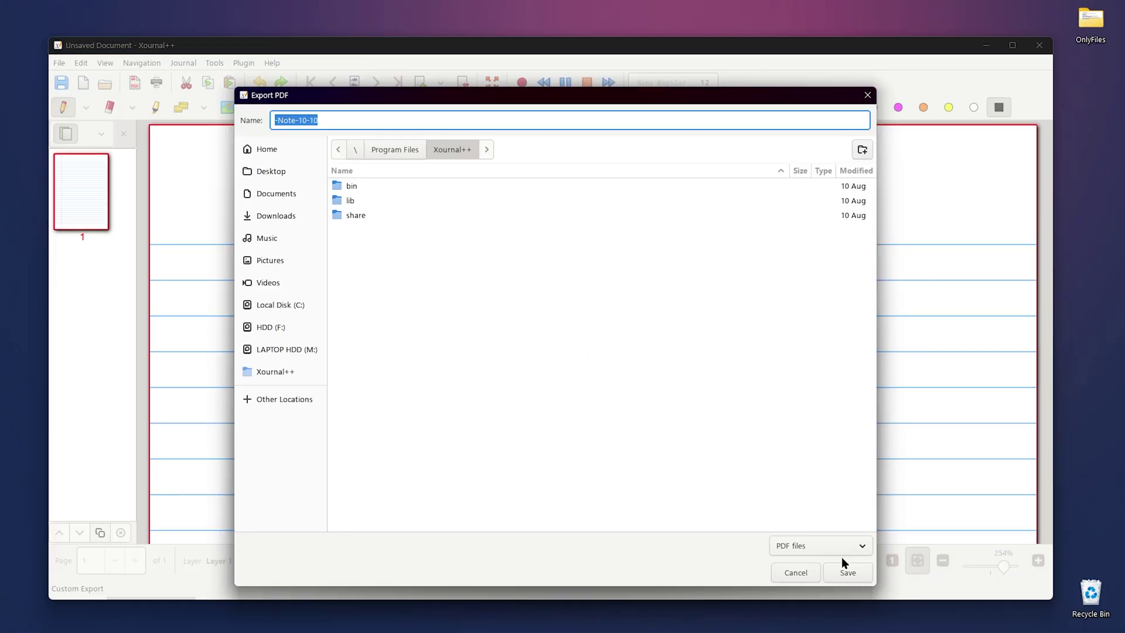
View the Export PDF file types (PDF, PNG, SVG) and close the dialog without exporting
left_click(860, 572)
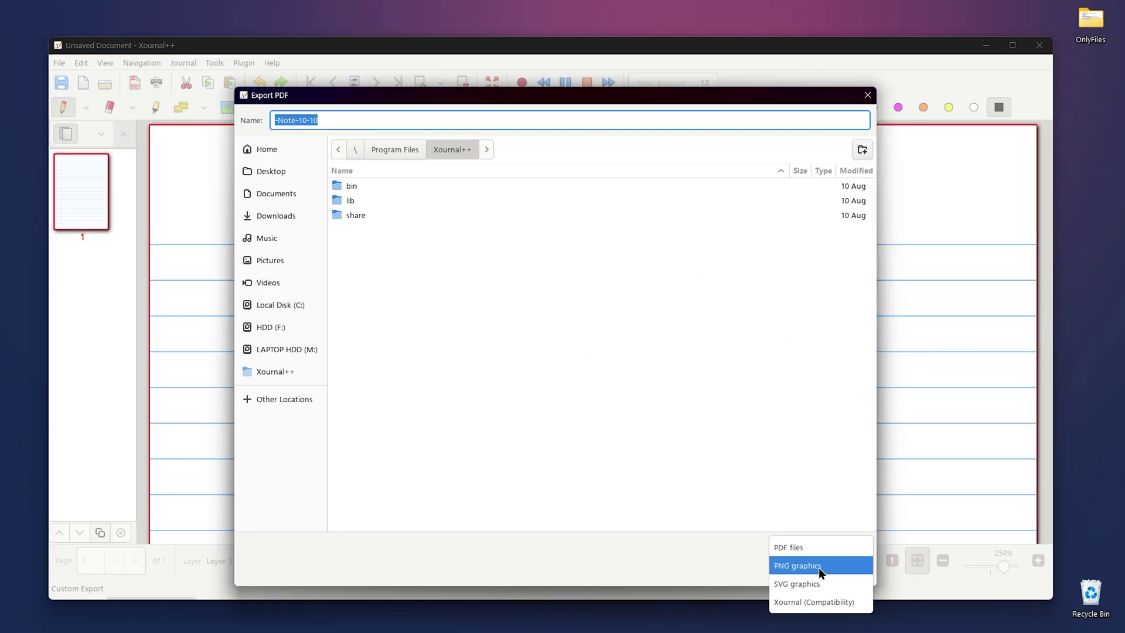
left_click(868, 102)
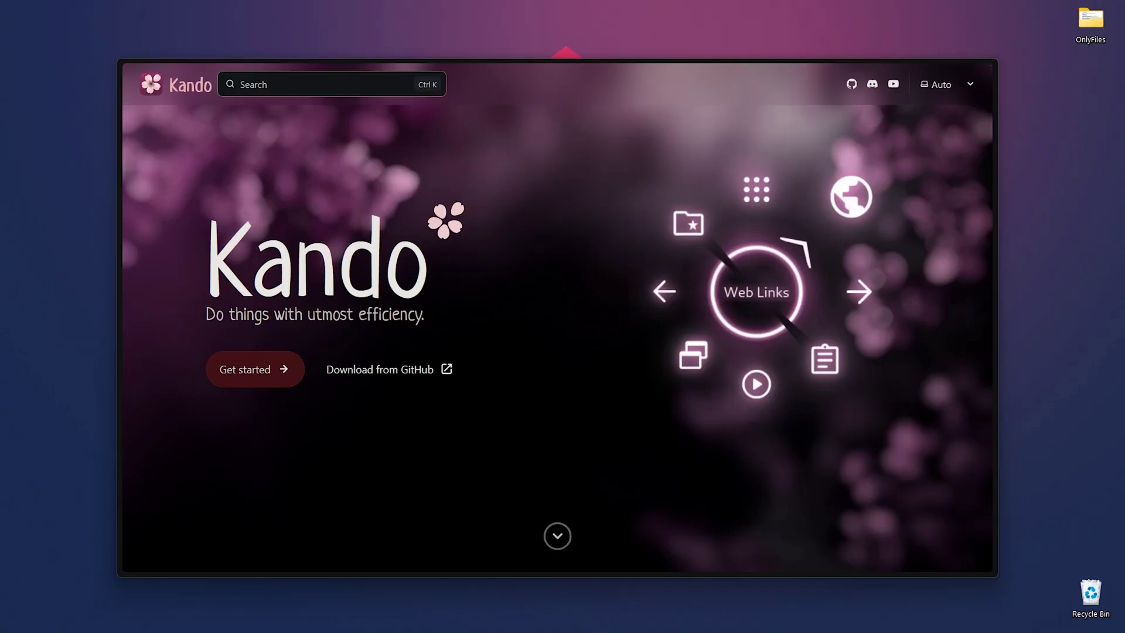
Scroll the Kando page past the release video to the Try Kando Now! downloads and footer
scroll(798, 564, "down", 4)
scroll(798, 563, "down", 3)
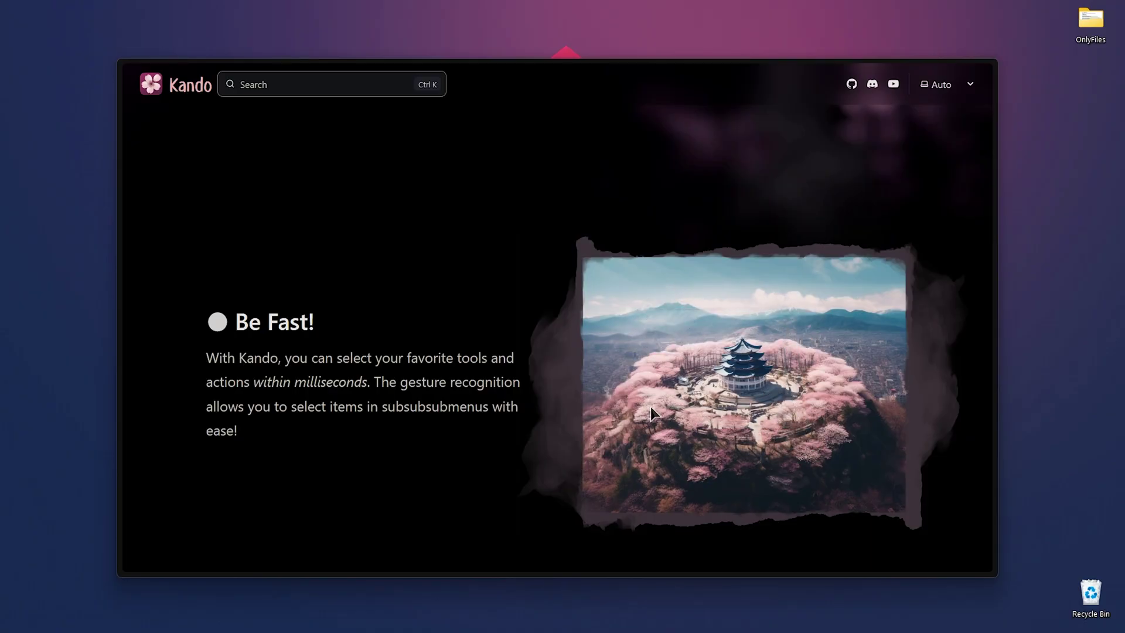
scroll(798, 563, "down", 2)
scroll(799, 564, "down", 5)
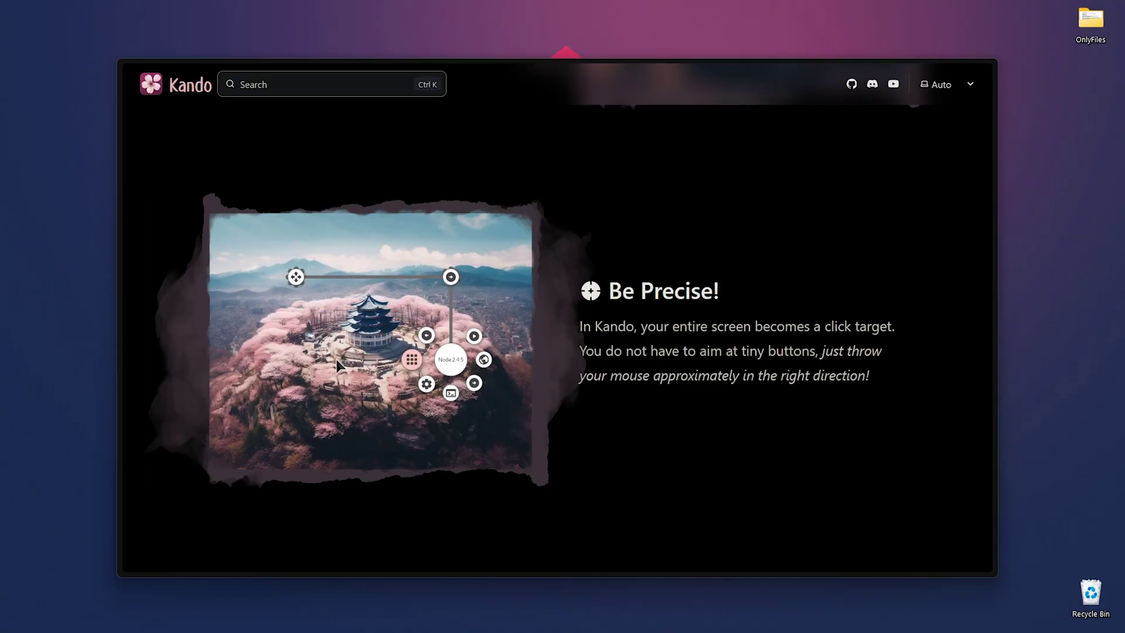
scroll(556, 352, "down", 5)
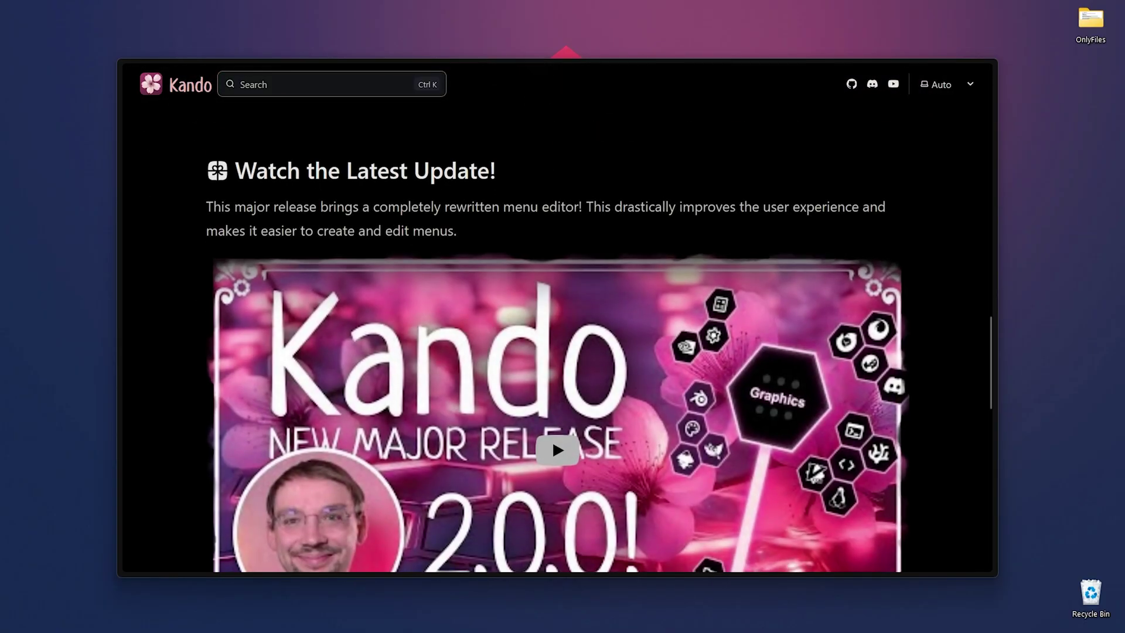
scroll(557, 351, "down", 4)
scroll(557, 317, "up", 2)
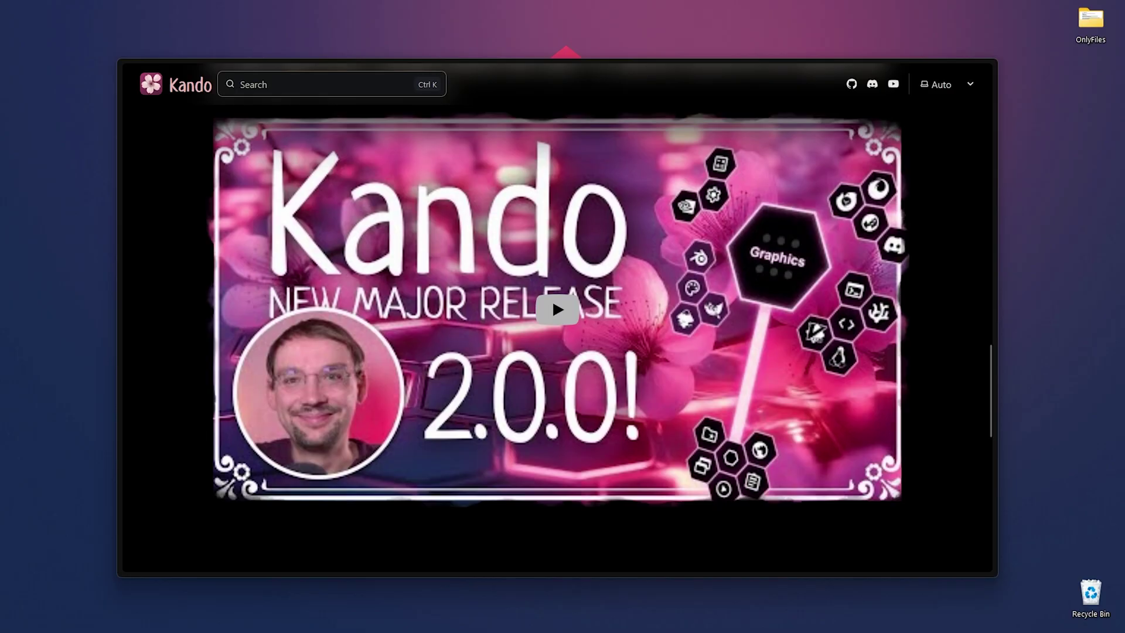
scroll(552, 299, "down", 10)
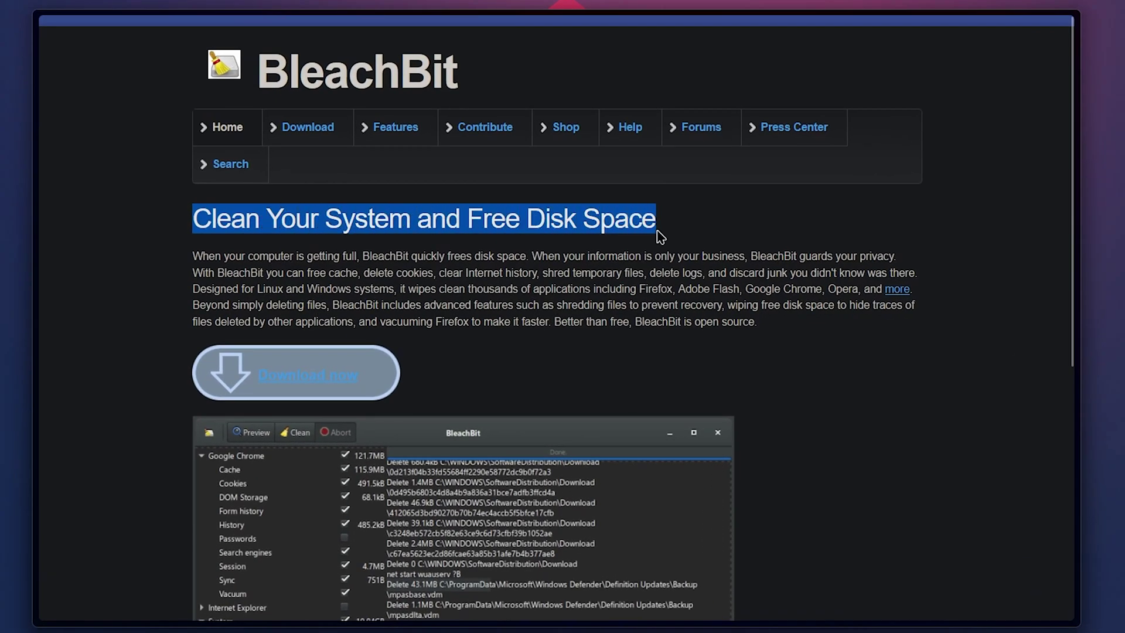
left_click_drag(363, 260, 526, 261)
left_click(526, 261)
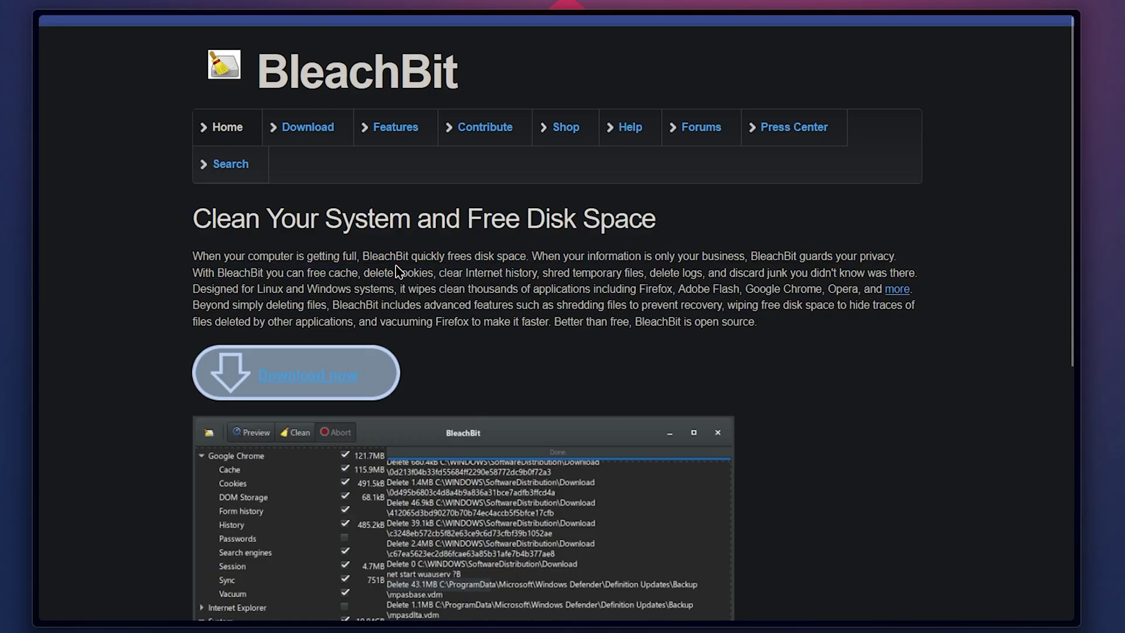
left_click_drag(364, 256, 523, 260)
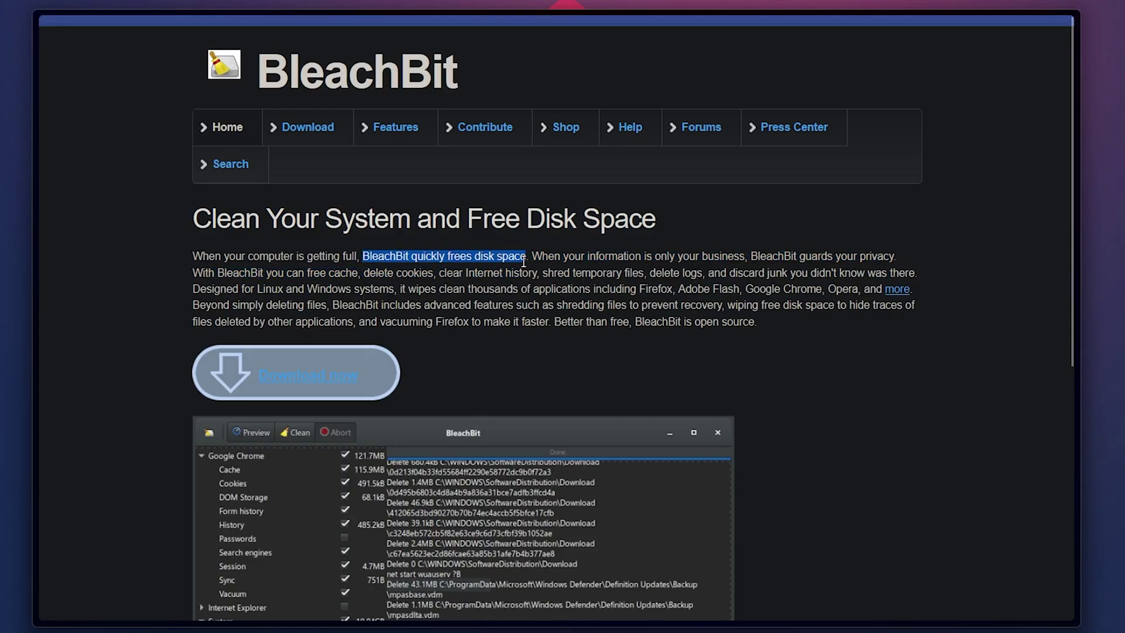
scroll(930, 432, "down", 7)
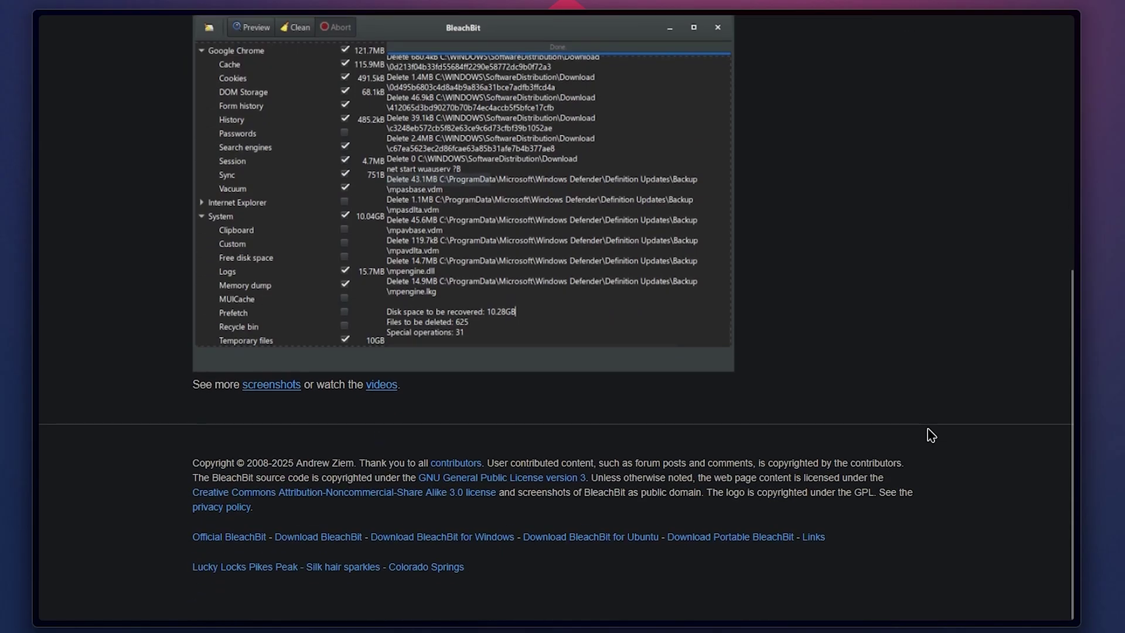
scroll(931, 435, "up", 4)
scroll(931, 435, "up", 3)
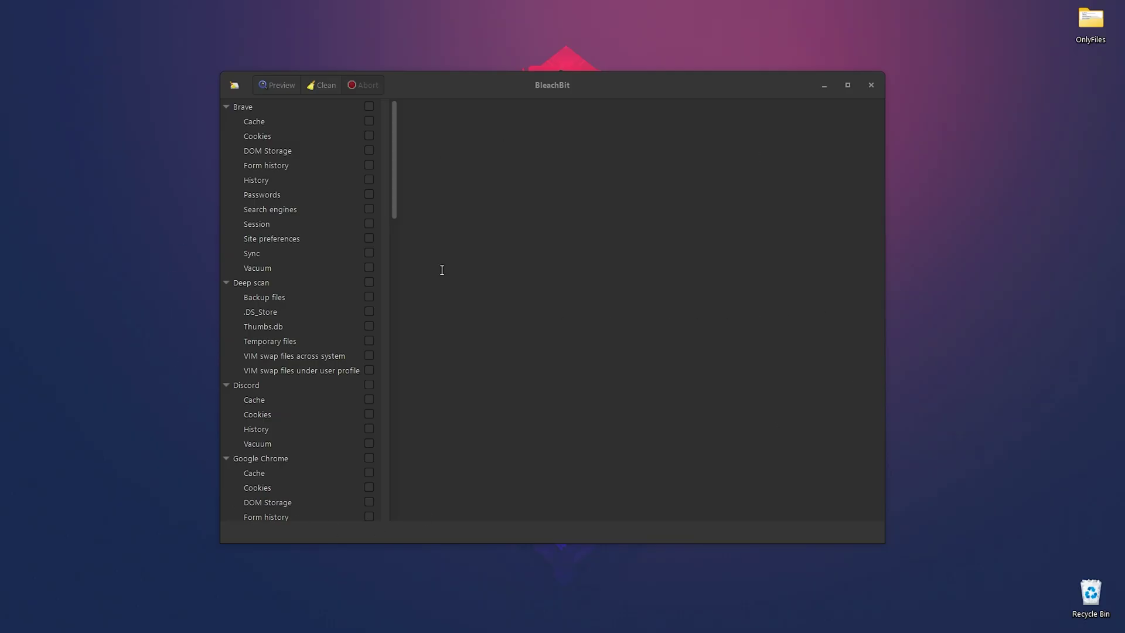
Untick Opera's cleaning items and expand the Brave group to see what it removes
scroll(369, 201, "down", 15)
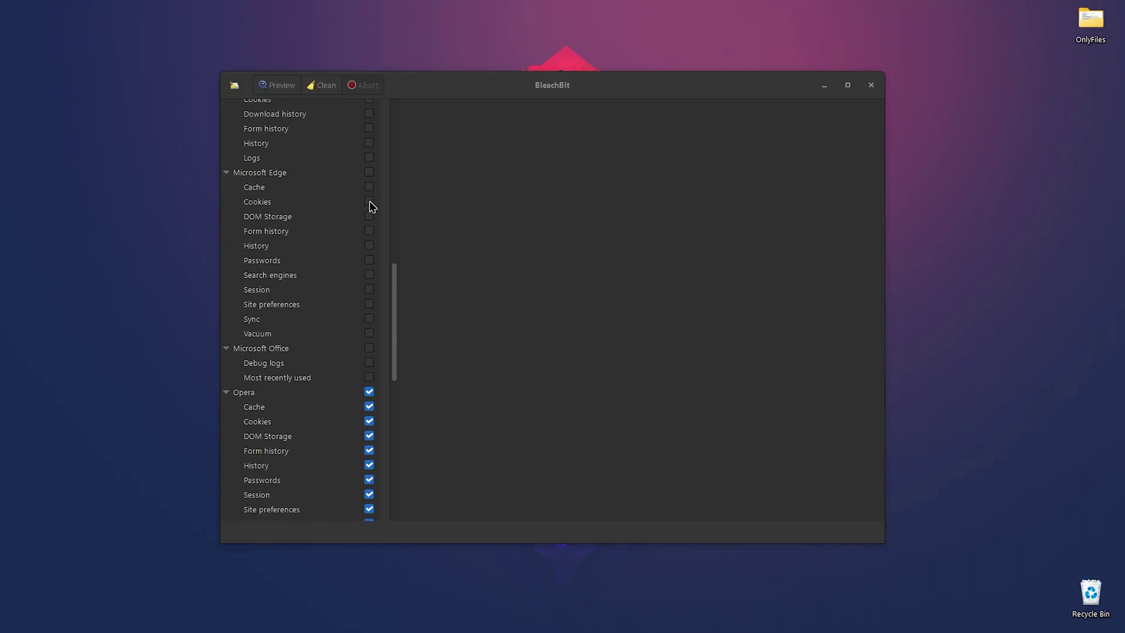
left_click(369, 251)
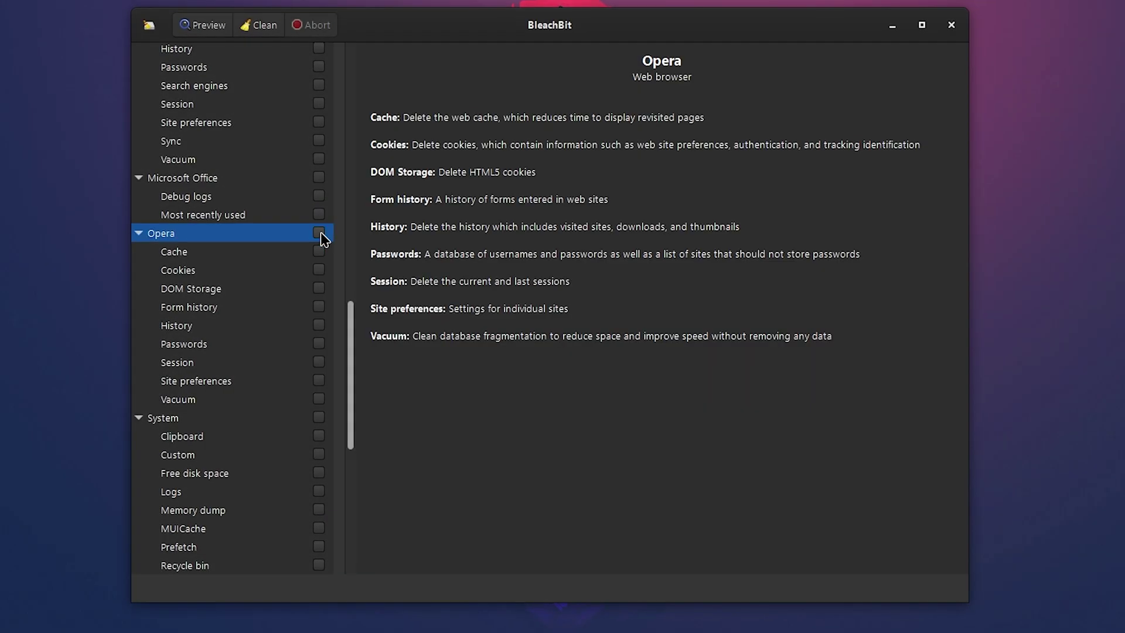
scroll(366, 277, "up", 5)
scroll(315, 266, "up", 10)
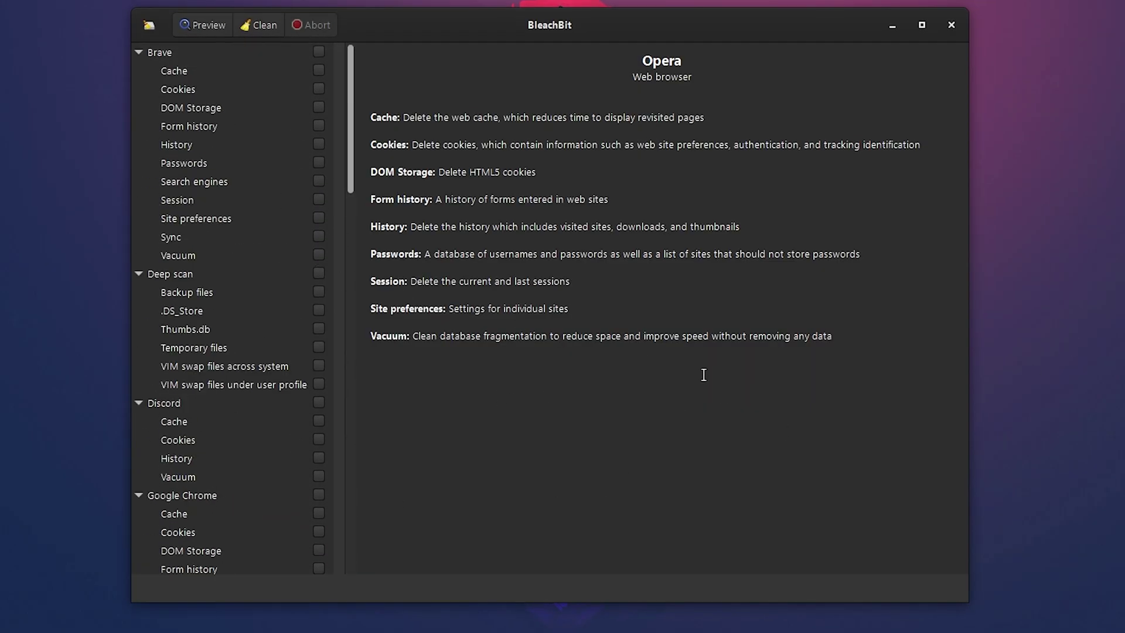
left_click(139, 52)
left_click(139, 52)
left_click(149, 52)
Tick every Opera item including Passwords, accept the passwords warning, and start cleaning
scroll(299, 193, "down", 10)
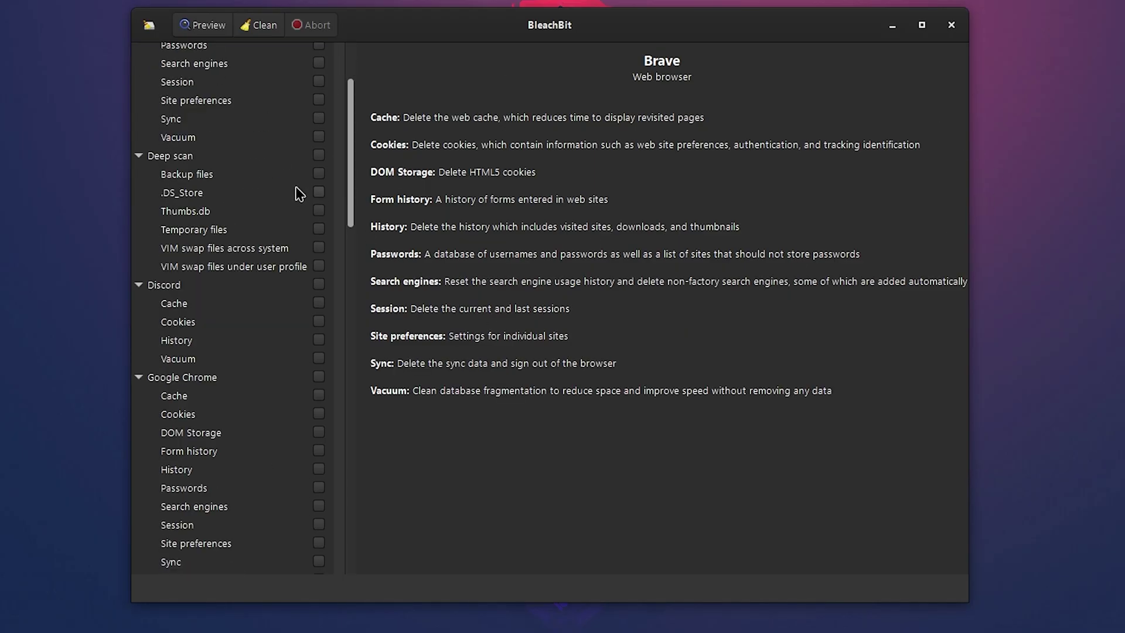
scroll(299, 193, "down", 5)
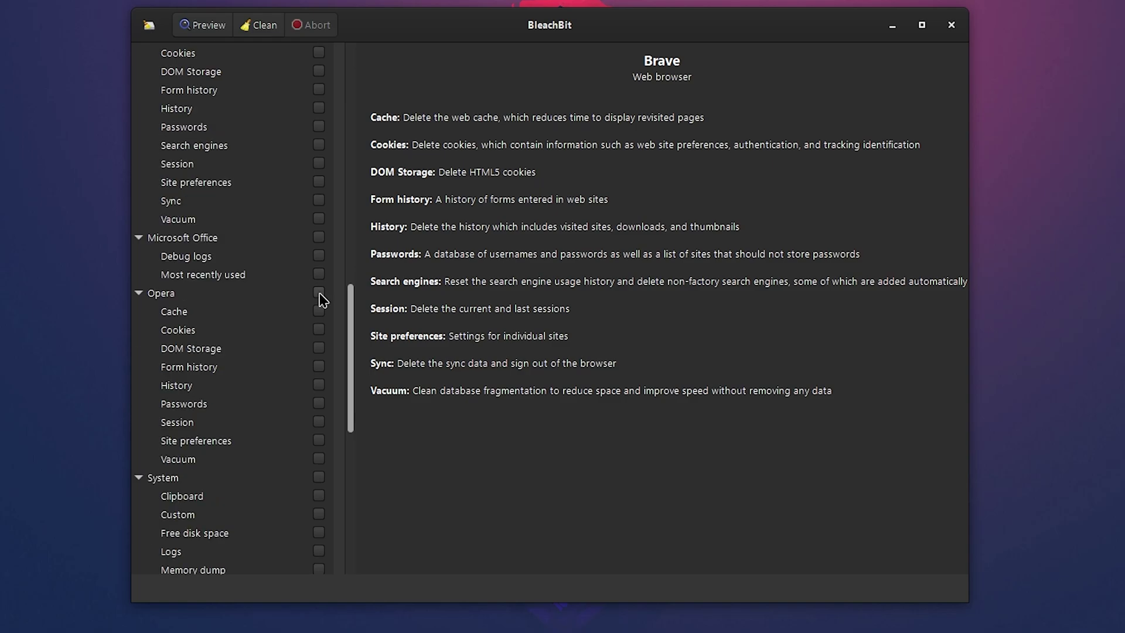
left_click(319, 293)
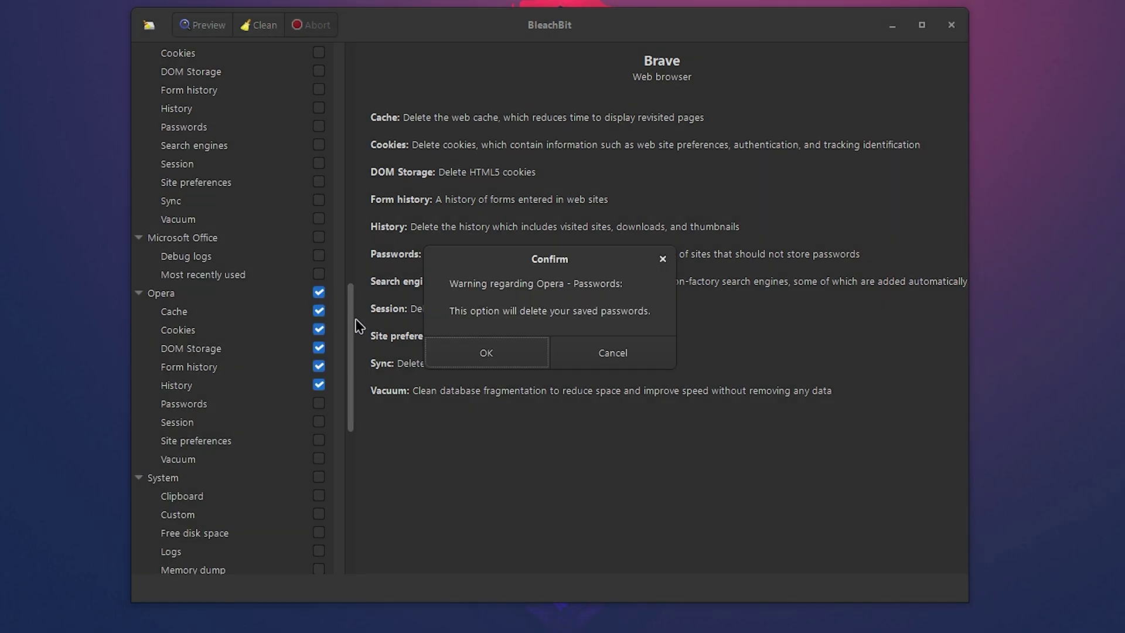
left_click(516, 361)
left_click(262, 30)
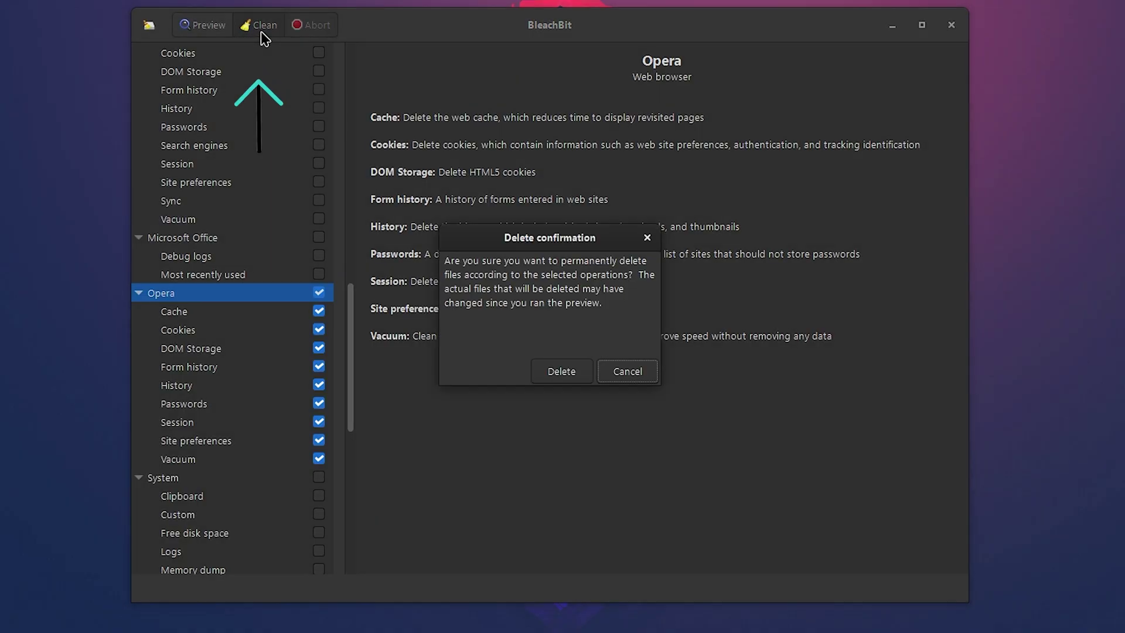
Confirm permanent deletion and review the cleaning log showing 1.2kB recovered
left_click(562, 373)
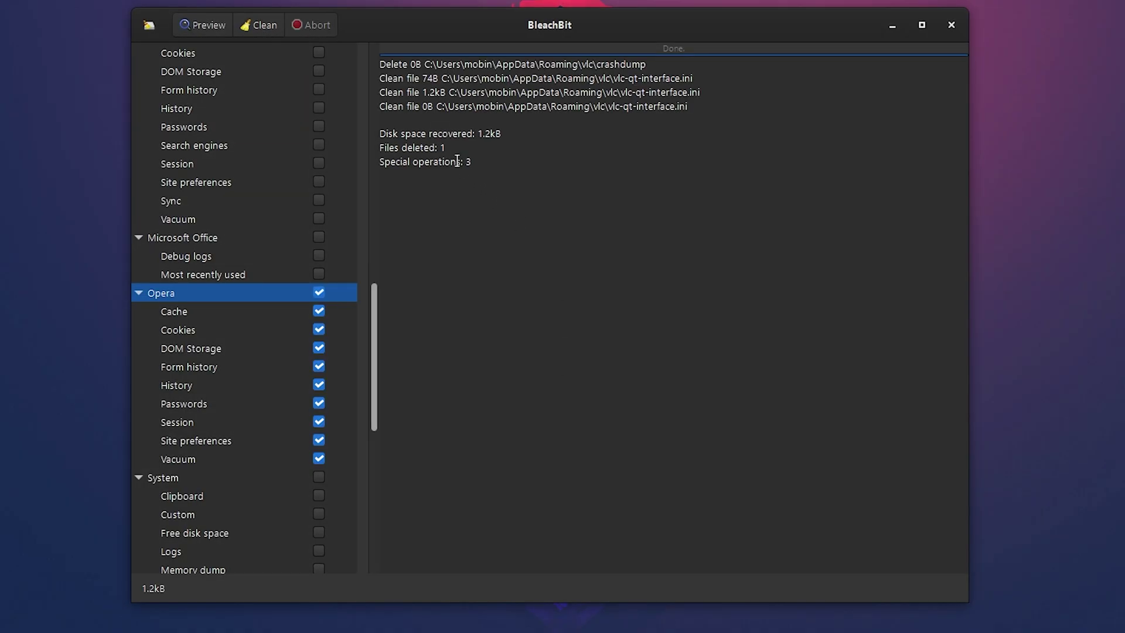
left_click_drag(380, 63, 681, 138)
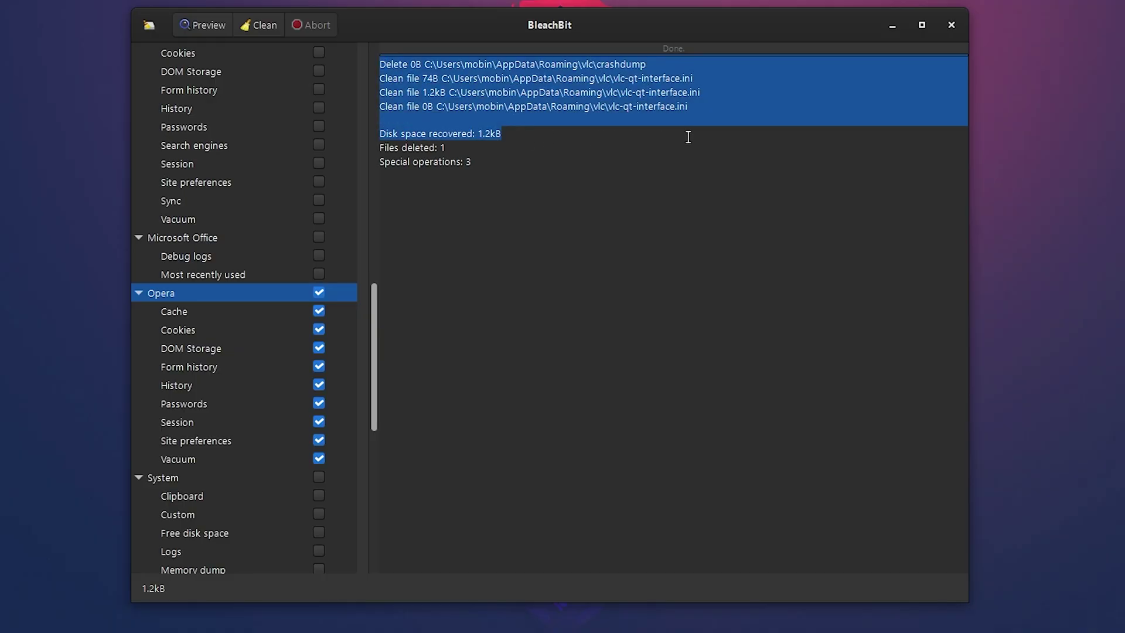
left_click(689, 232)
scroll(319, 371, "down", 8)
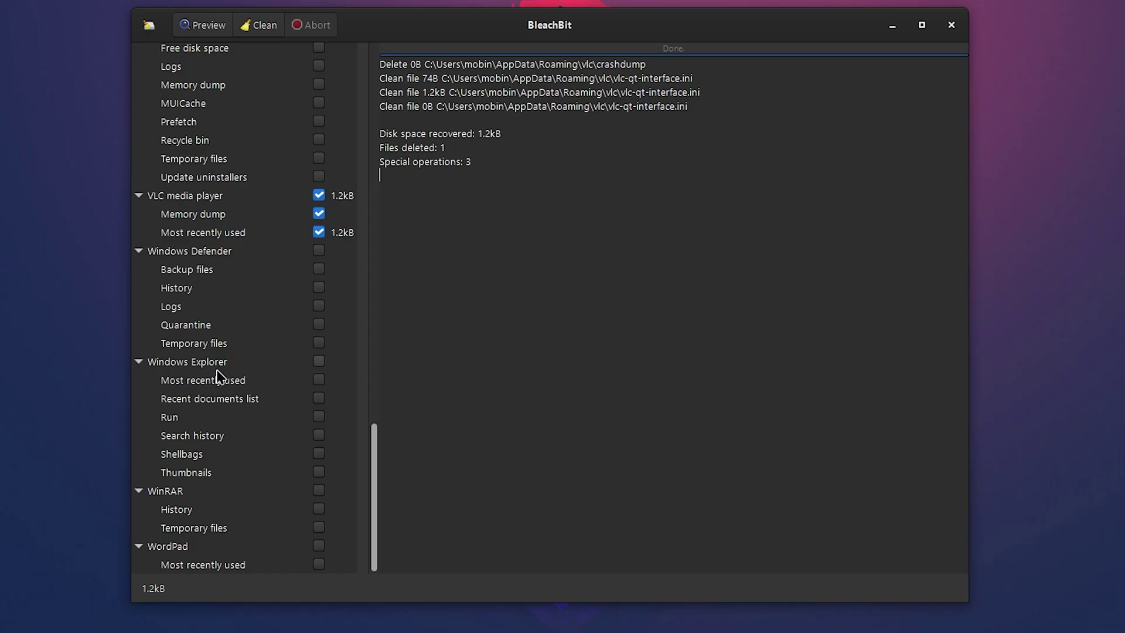
Tick all Windows Defender items; try Windows Explorer, decline Shellbags and Thumbnails, then untick it
left_click(319, 252)
left_click(317, 362)
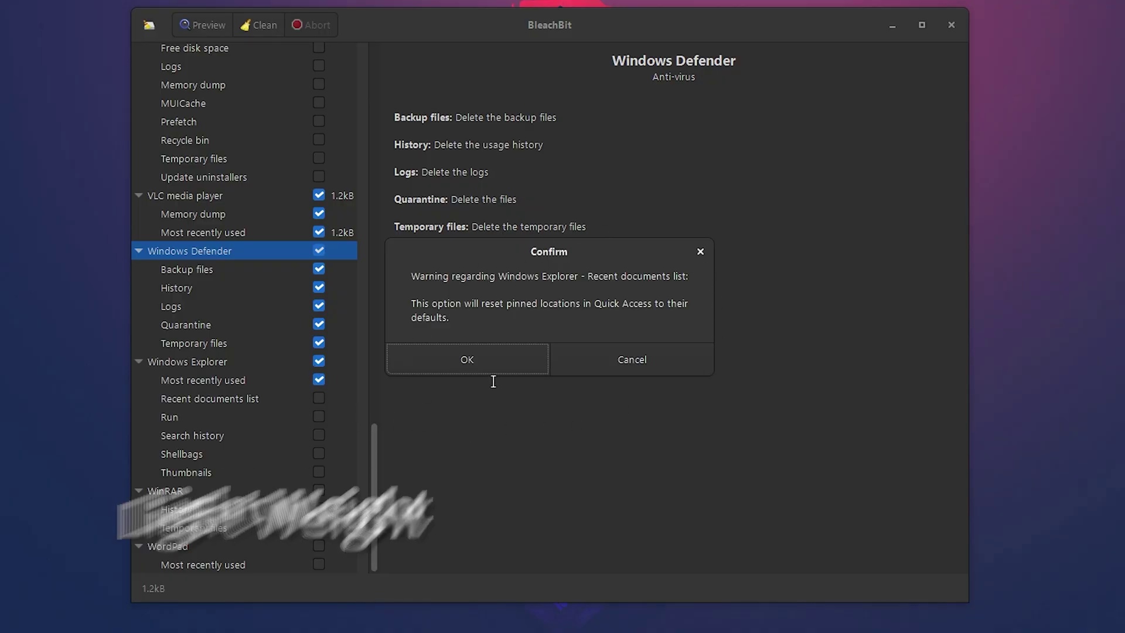
left_click(490, 360)
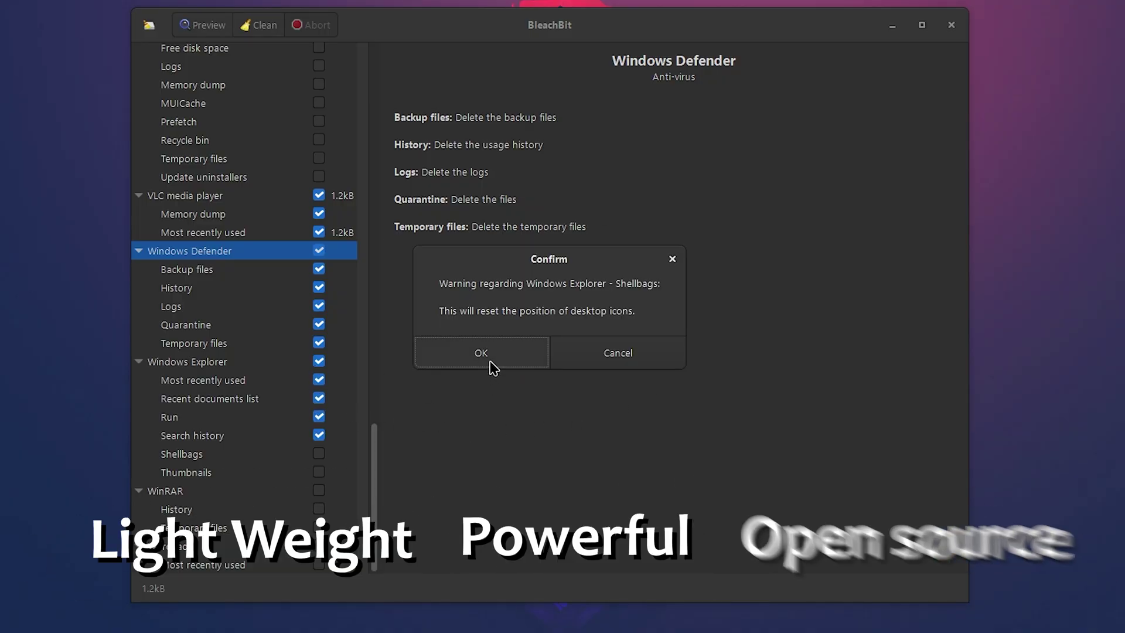
left_click(616, 367)
left_click(614, 363)
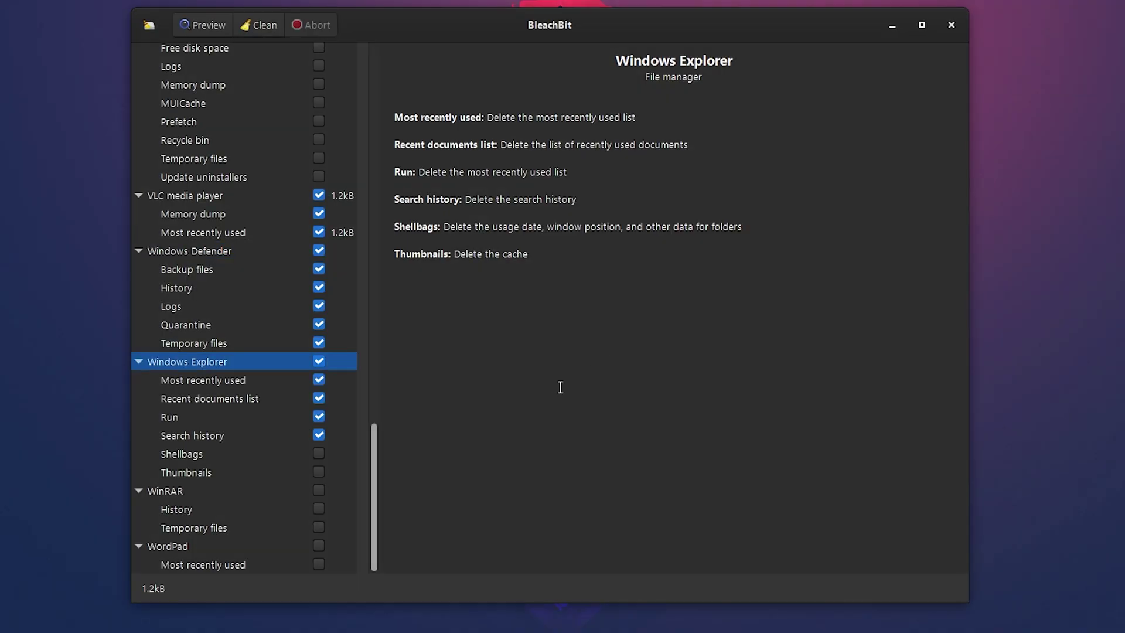
left_click(319, 362)
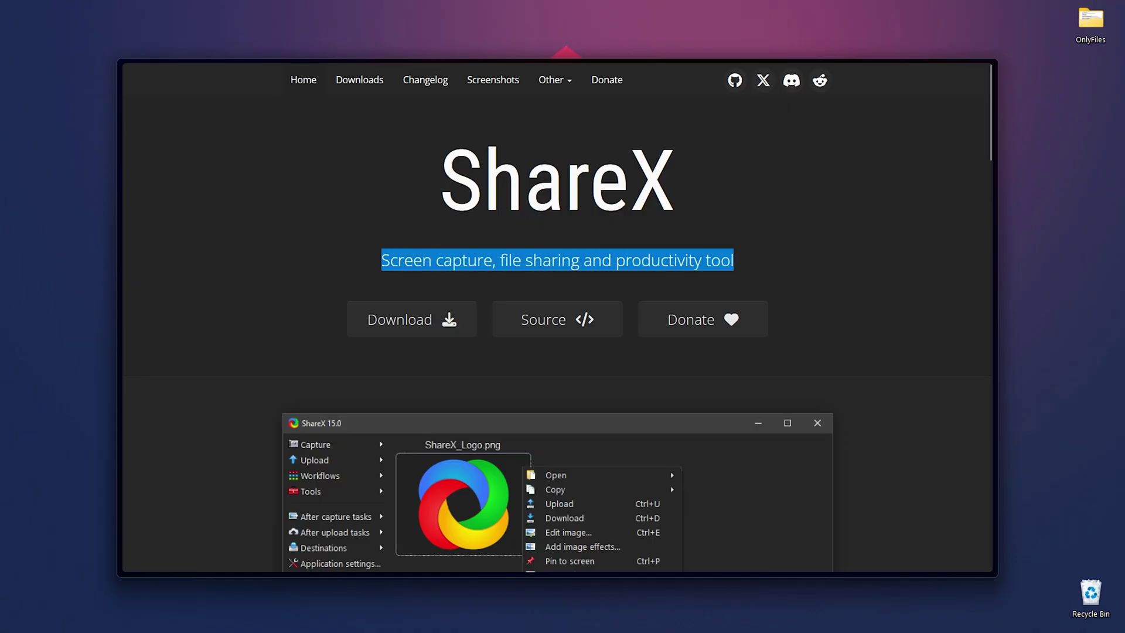
Scroll to the ShareX Capture section, highlight 'Capture methods', and show after-capture task options
scroll(556, 317, "down", 15)
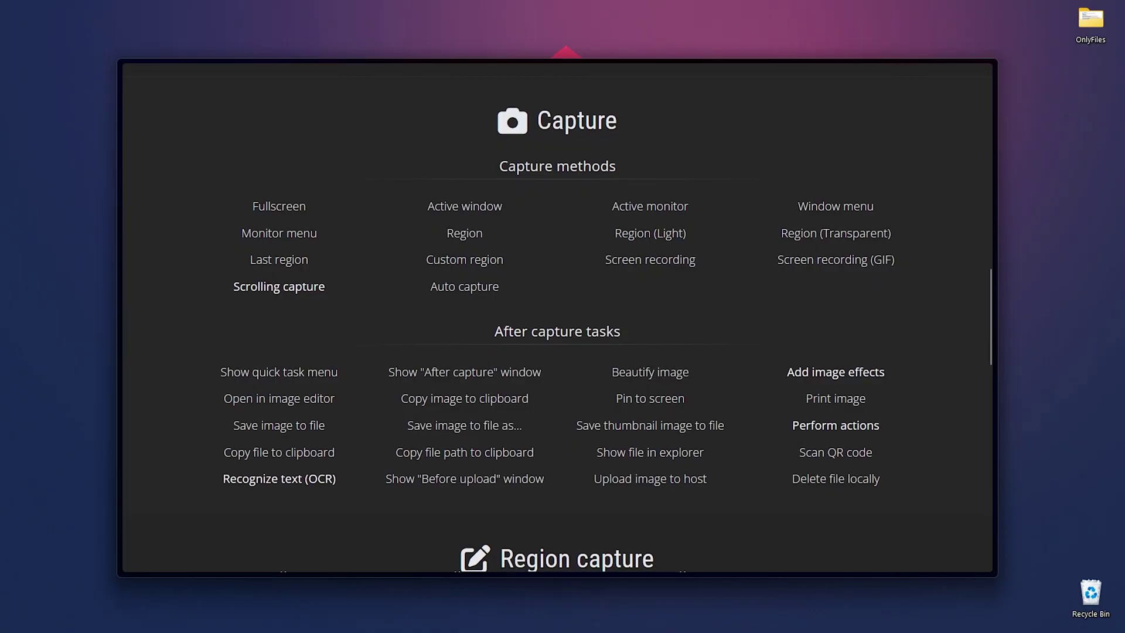
left_click_drag(499, 166, 616, 166)
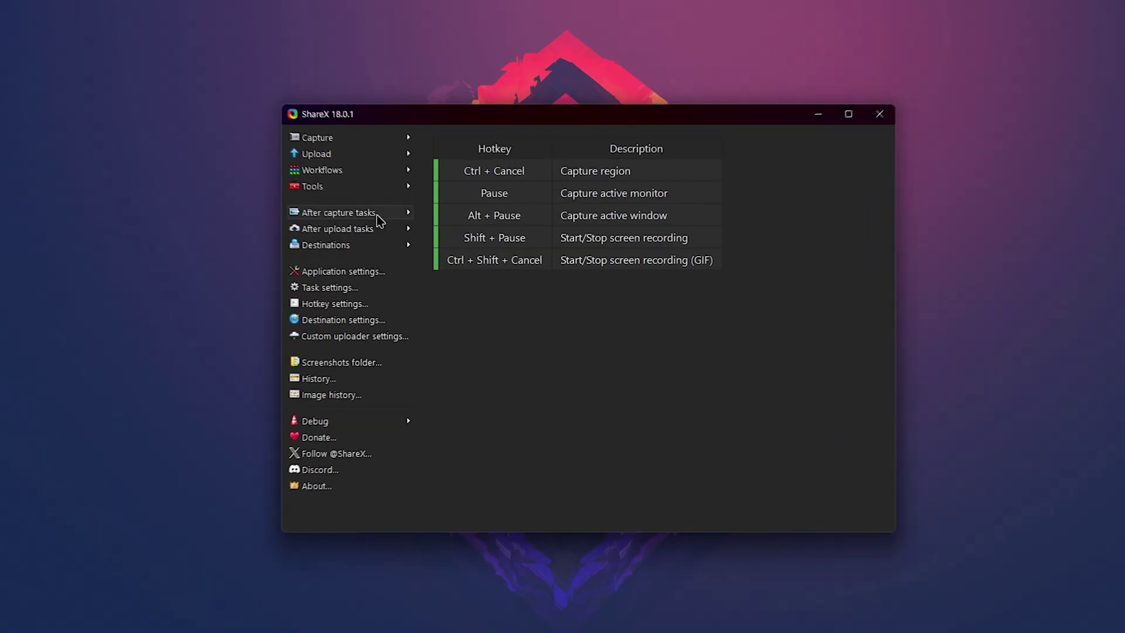
left_click(367, 229)
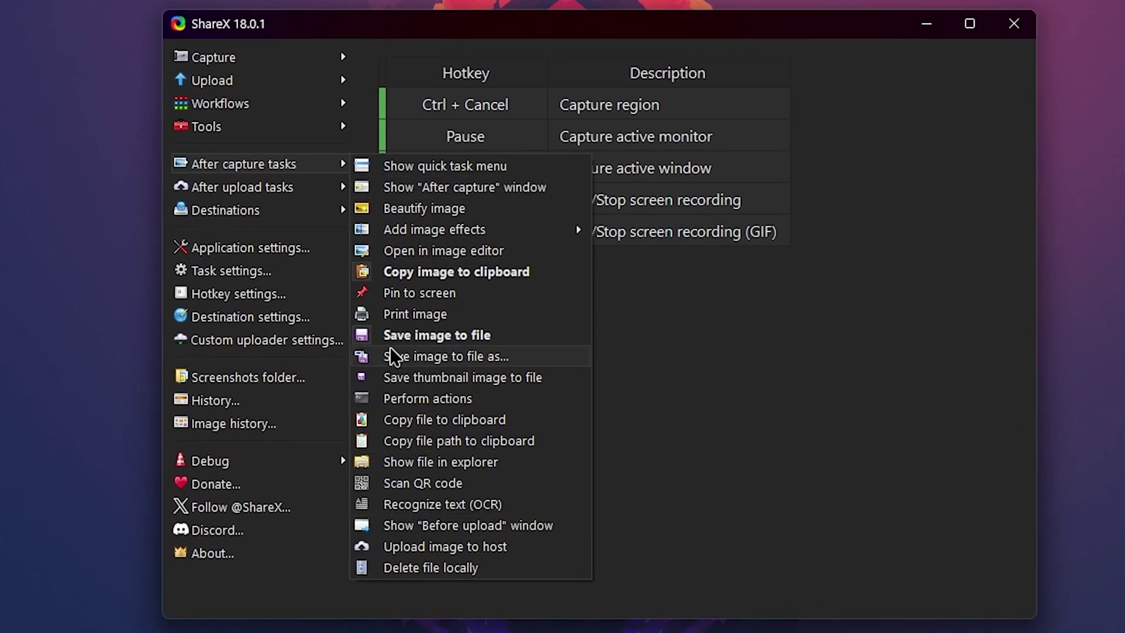
Browse ShareX's after-upload tasks and upload destinations, including URL sharing service, then close the menus
left_click(288, 189)
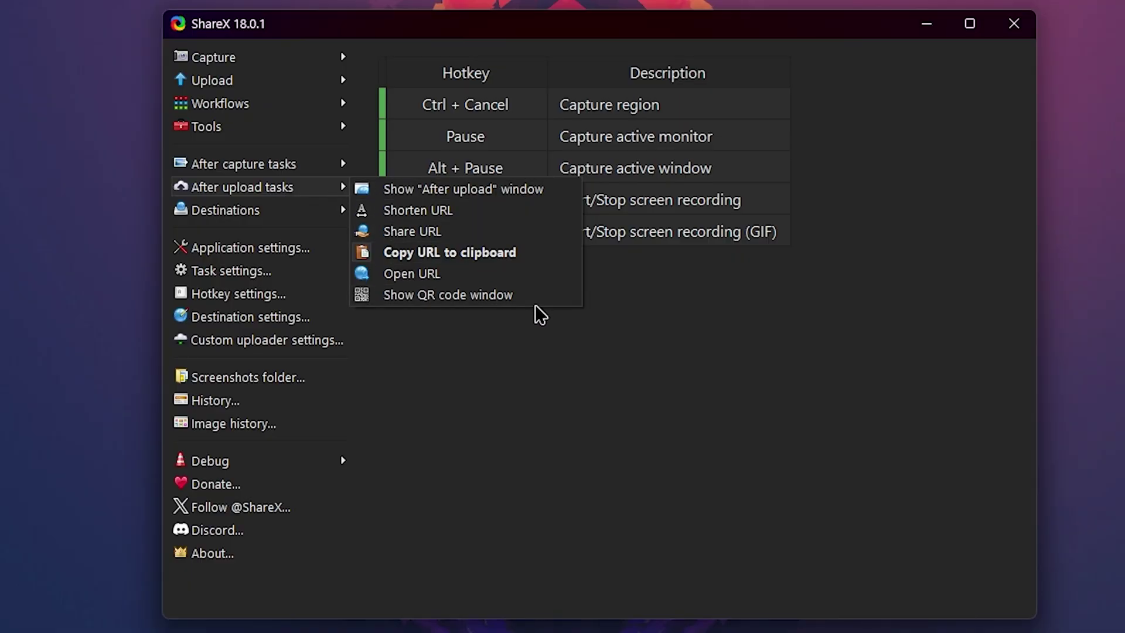
left_click(532, 334)
left_click(338, 211)
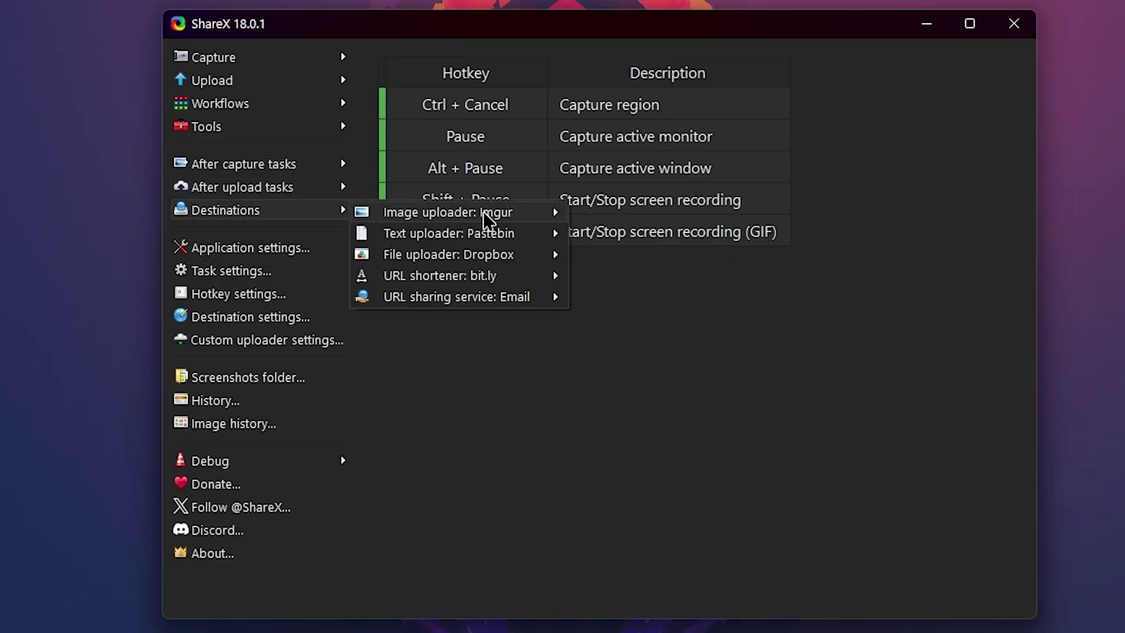
mouse_move(520, 281)
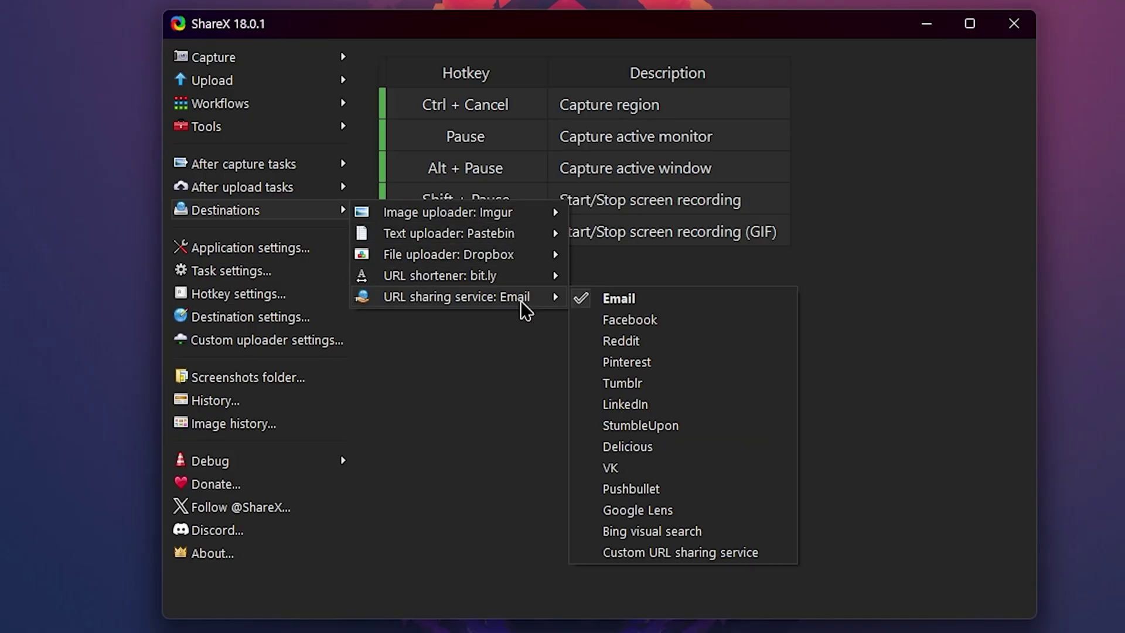
left_click(527, 346)
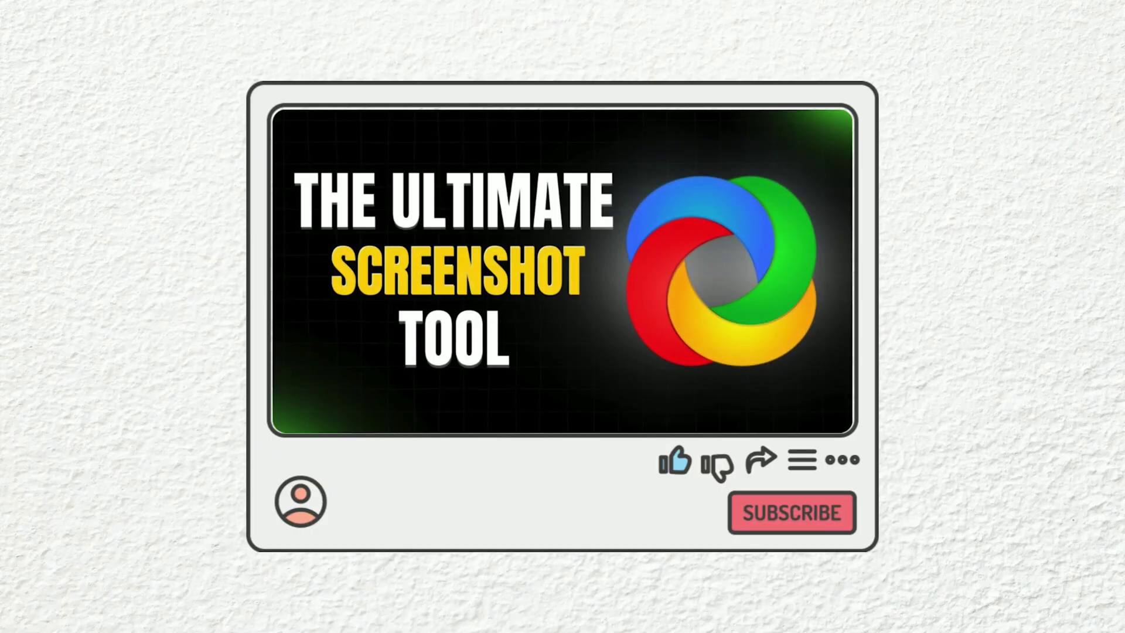